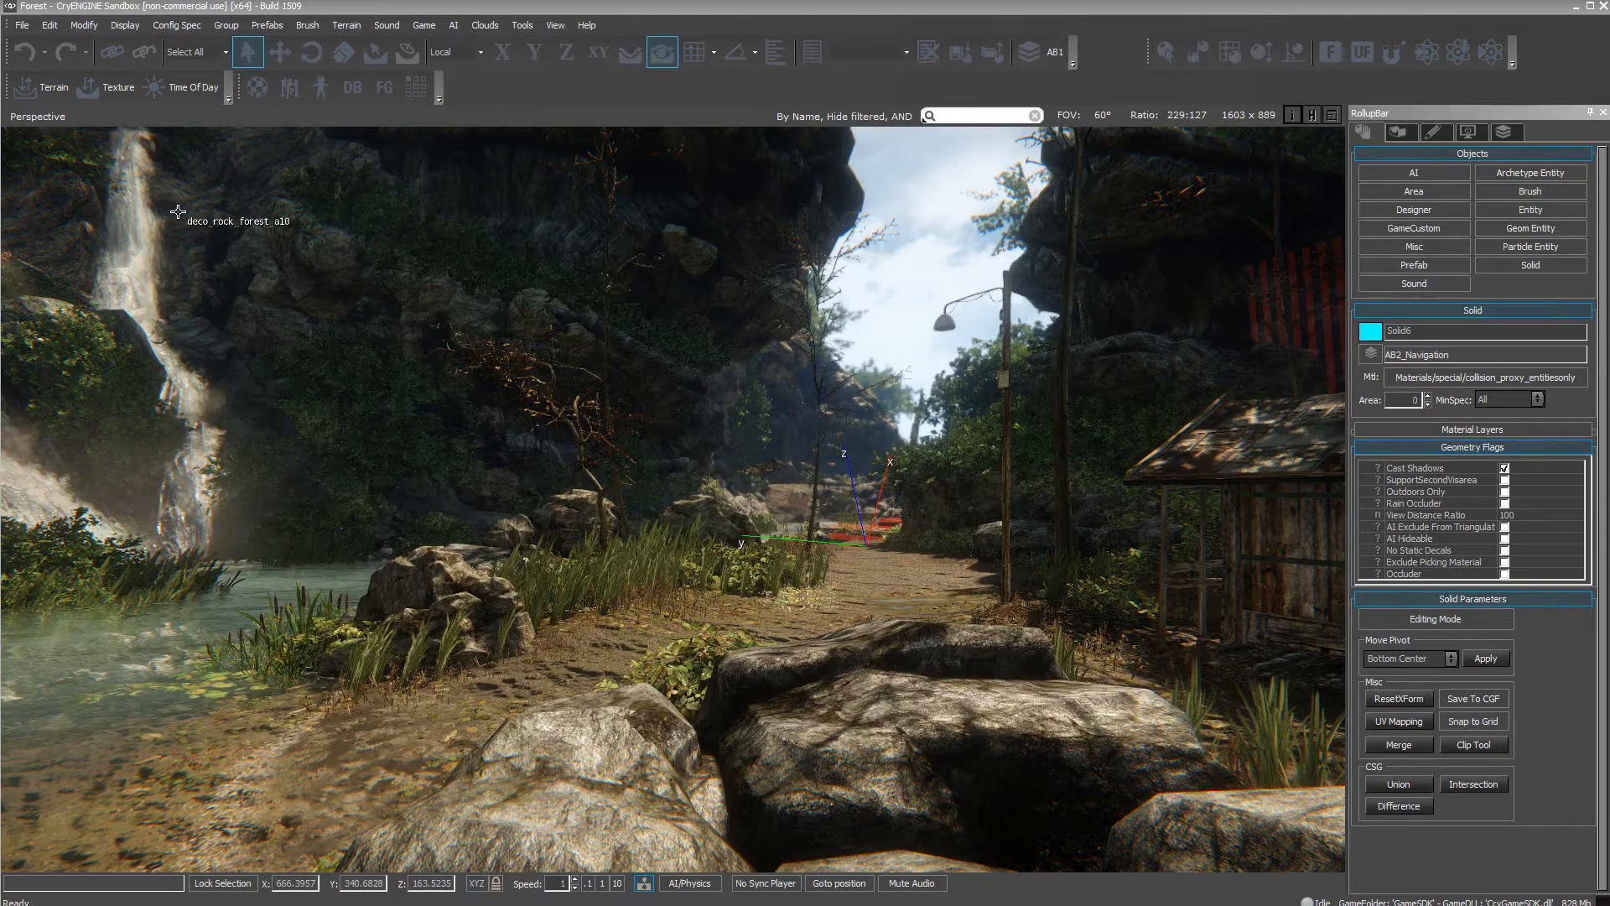
Open skeleton_character.chr from the Player_03 folder in the Character Editor.
left_click(319, 86)
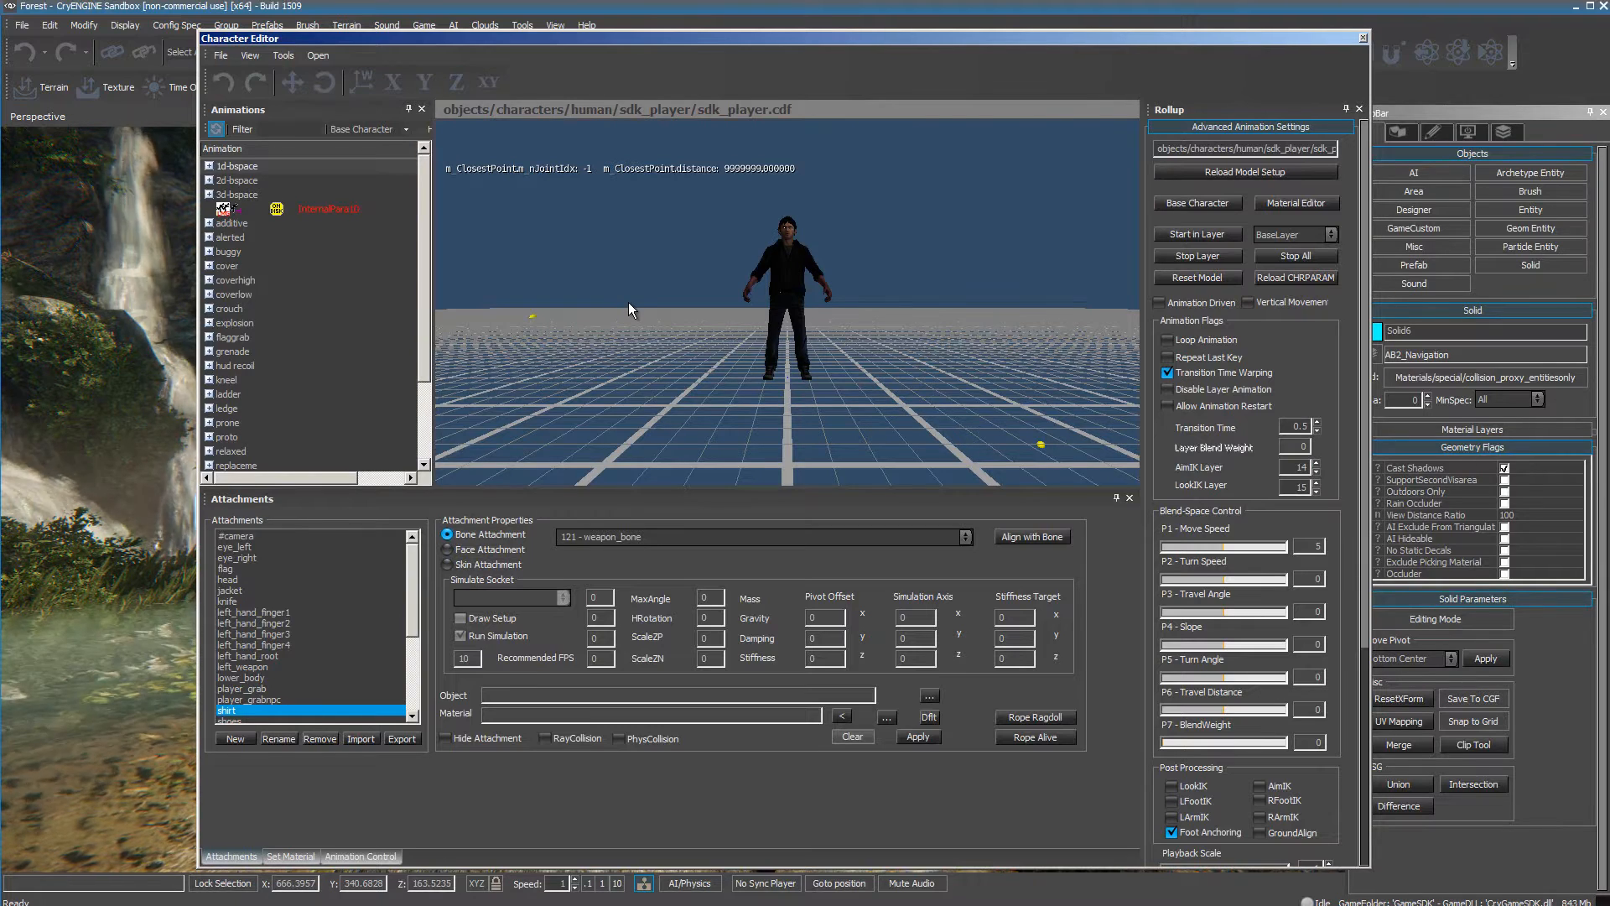
left_click(221, 55)
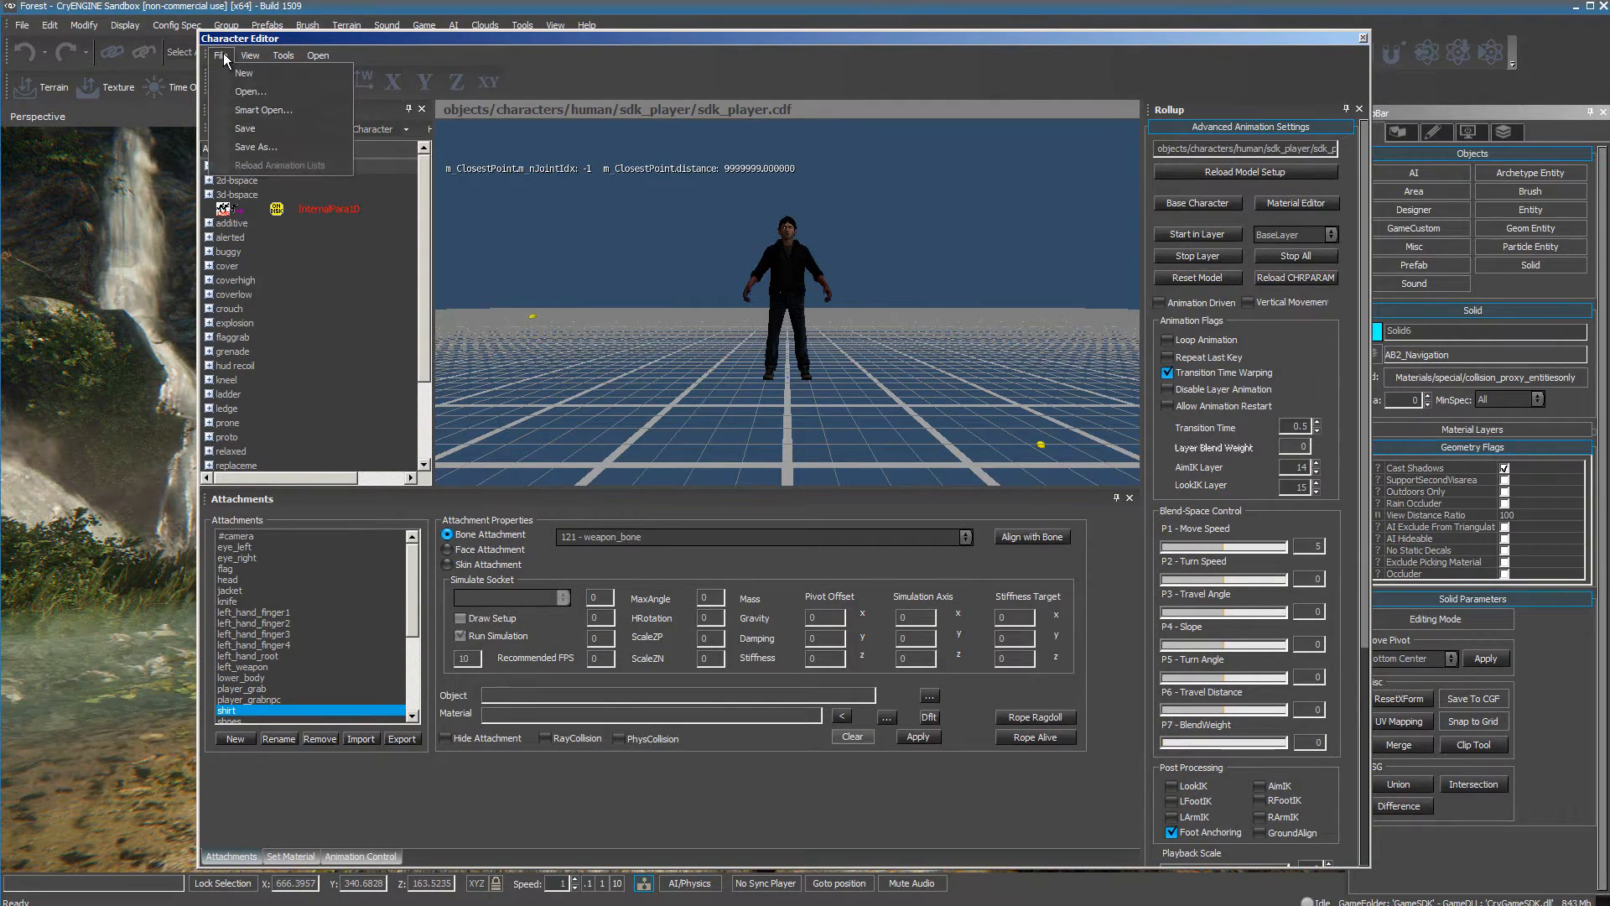
left_click(251, 92)
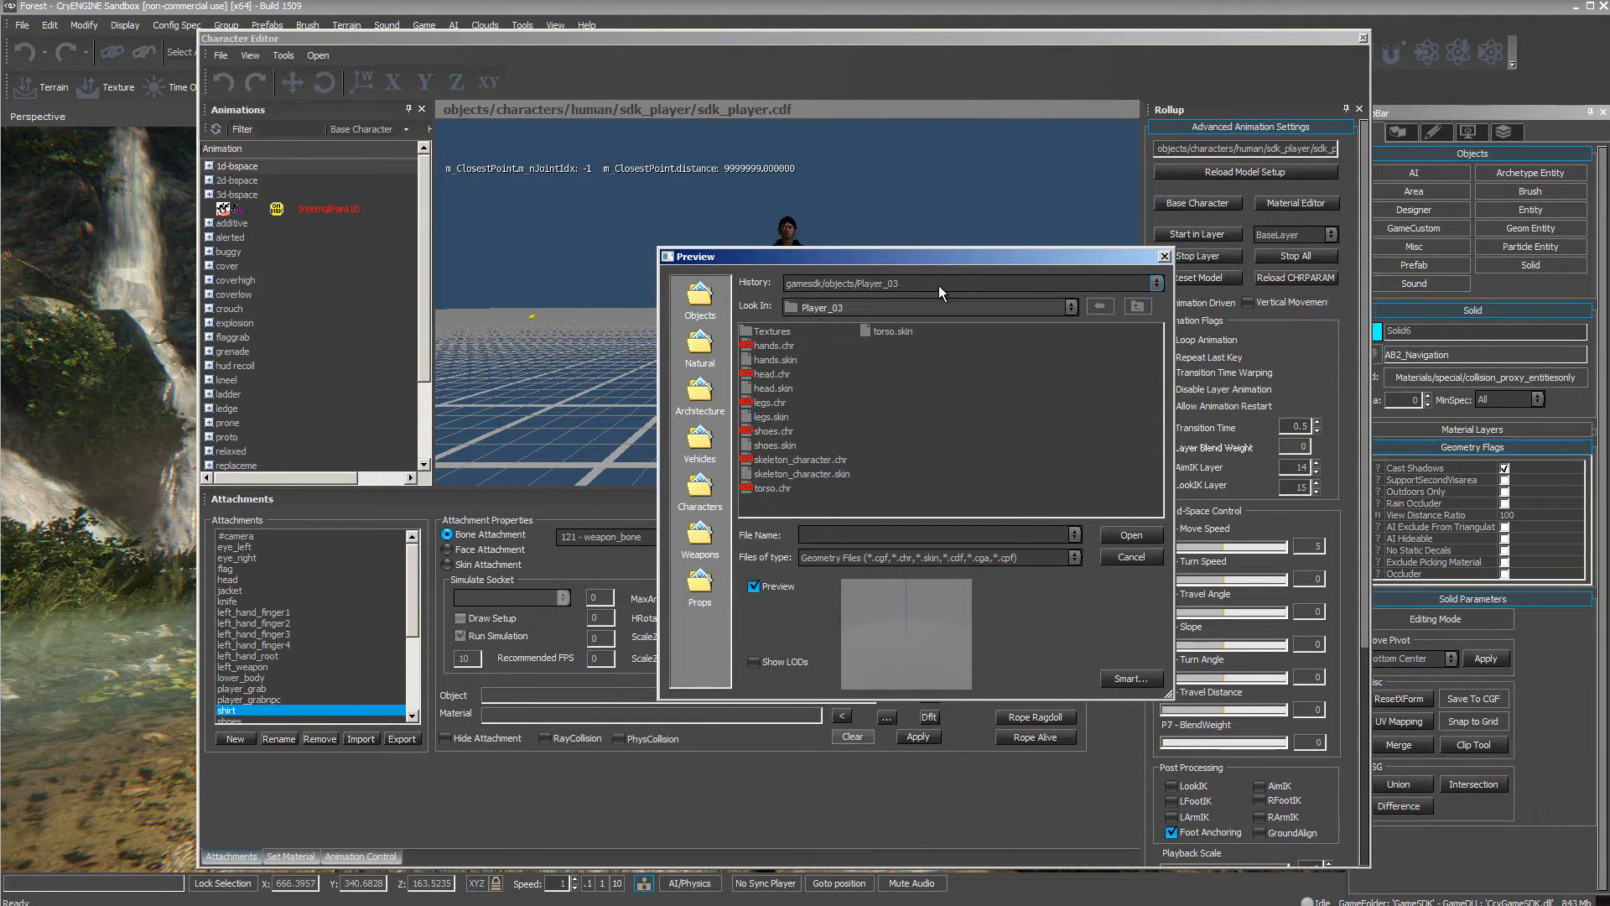
left_click(800, 463)
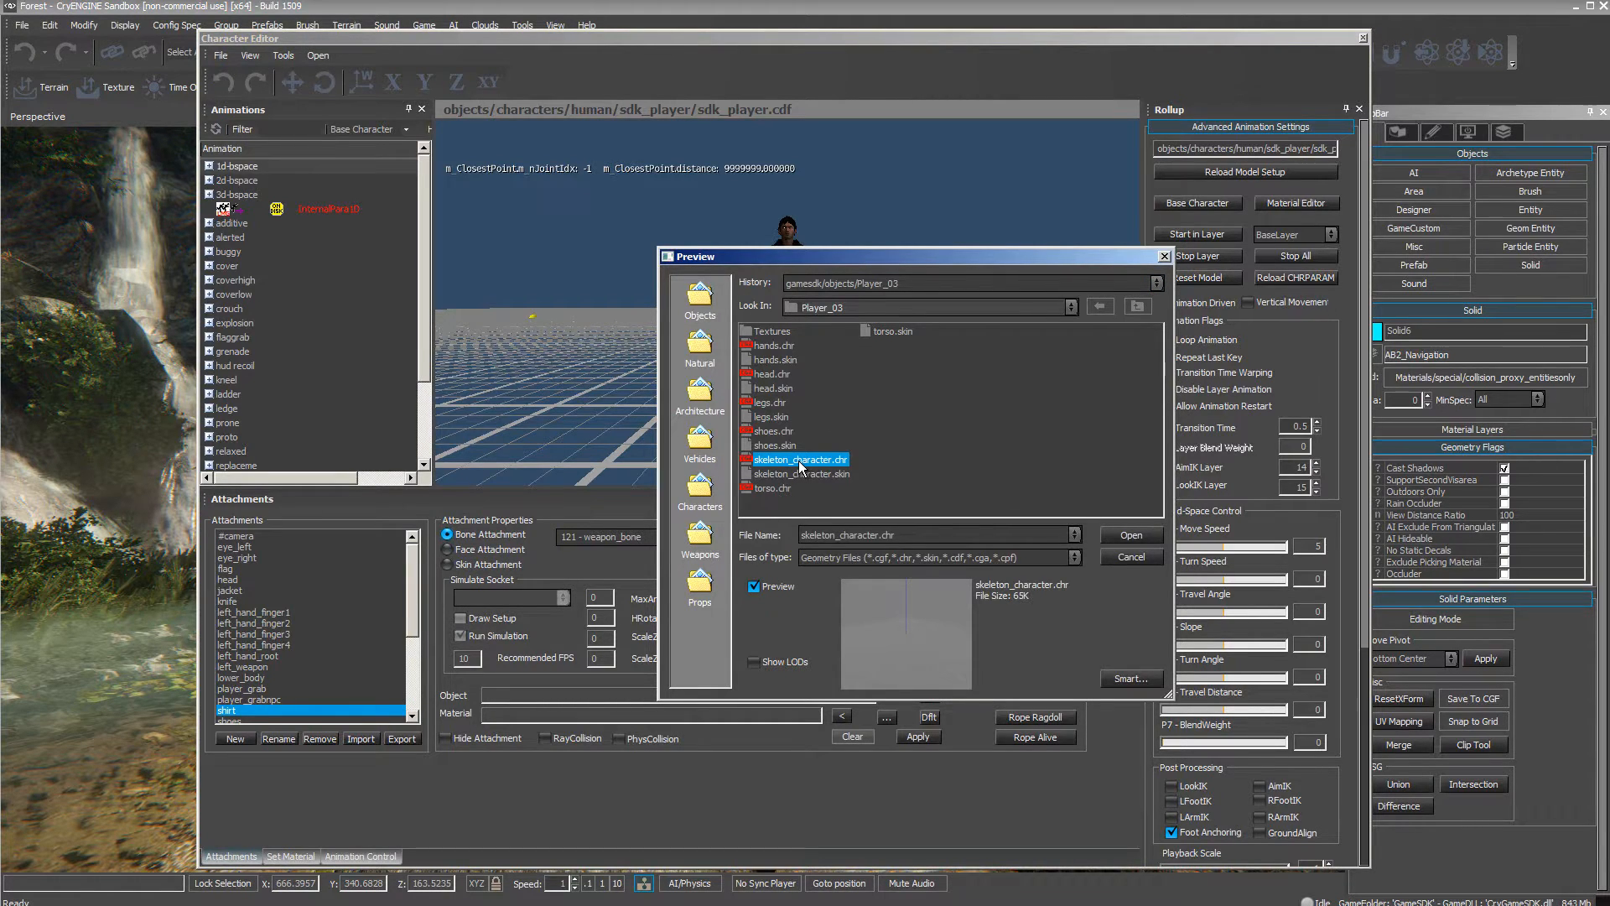
left_click(1117, 533)
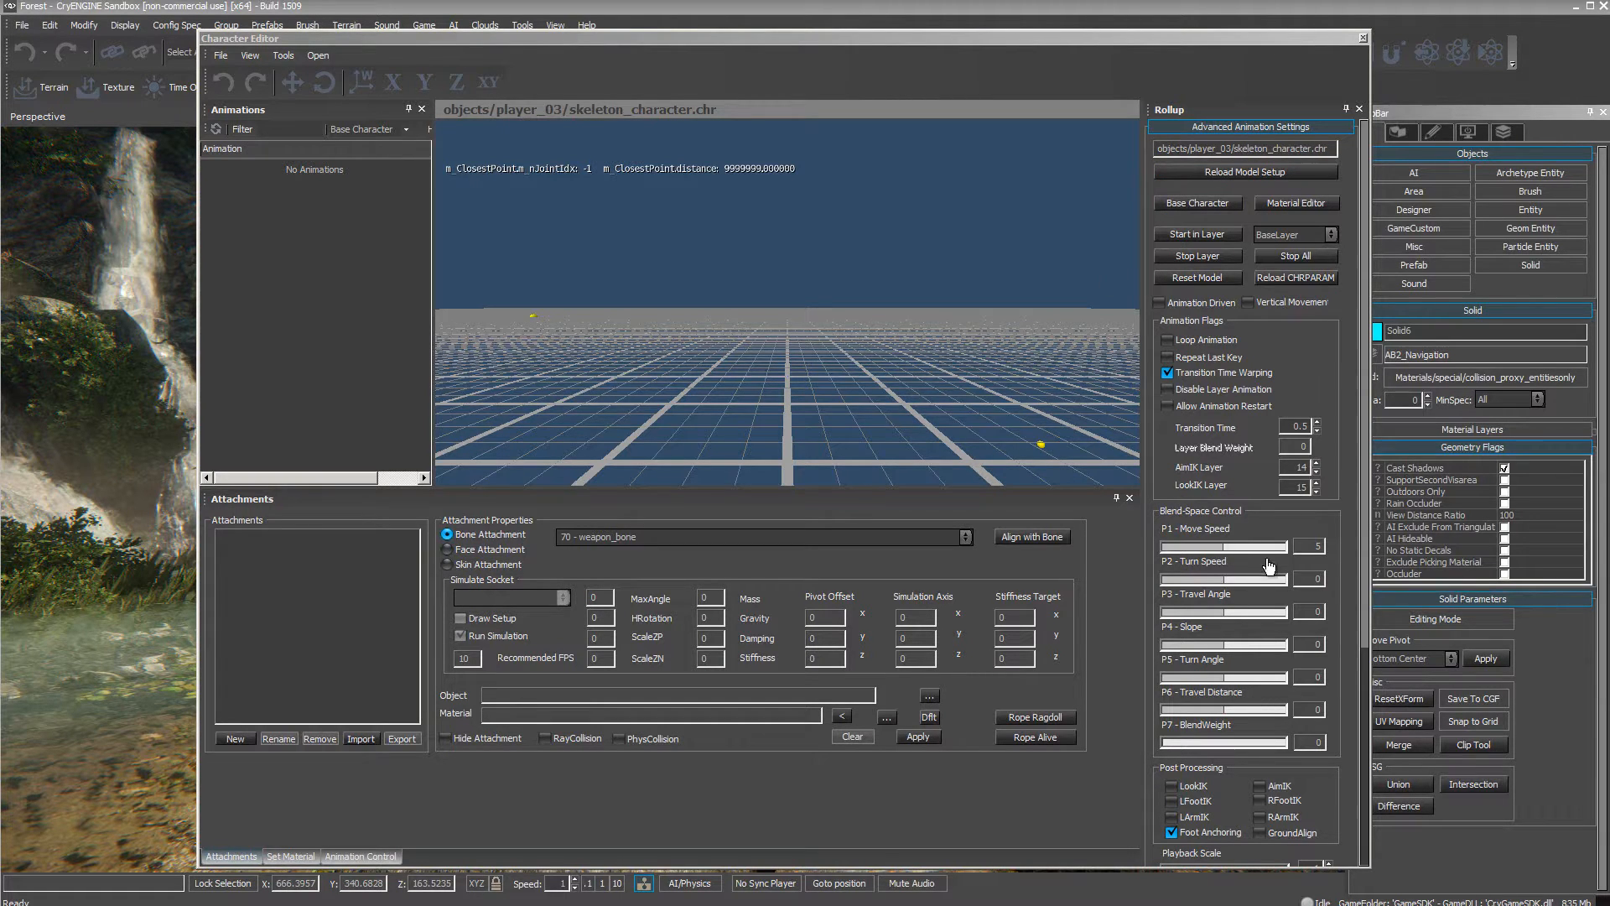
Enable the ShowSkeleton debug option for the loaded character.
left_click_drag(1365, 556, 1365, 775)
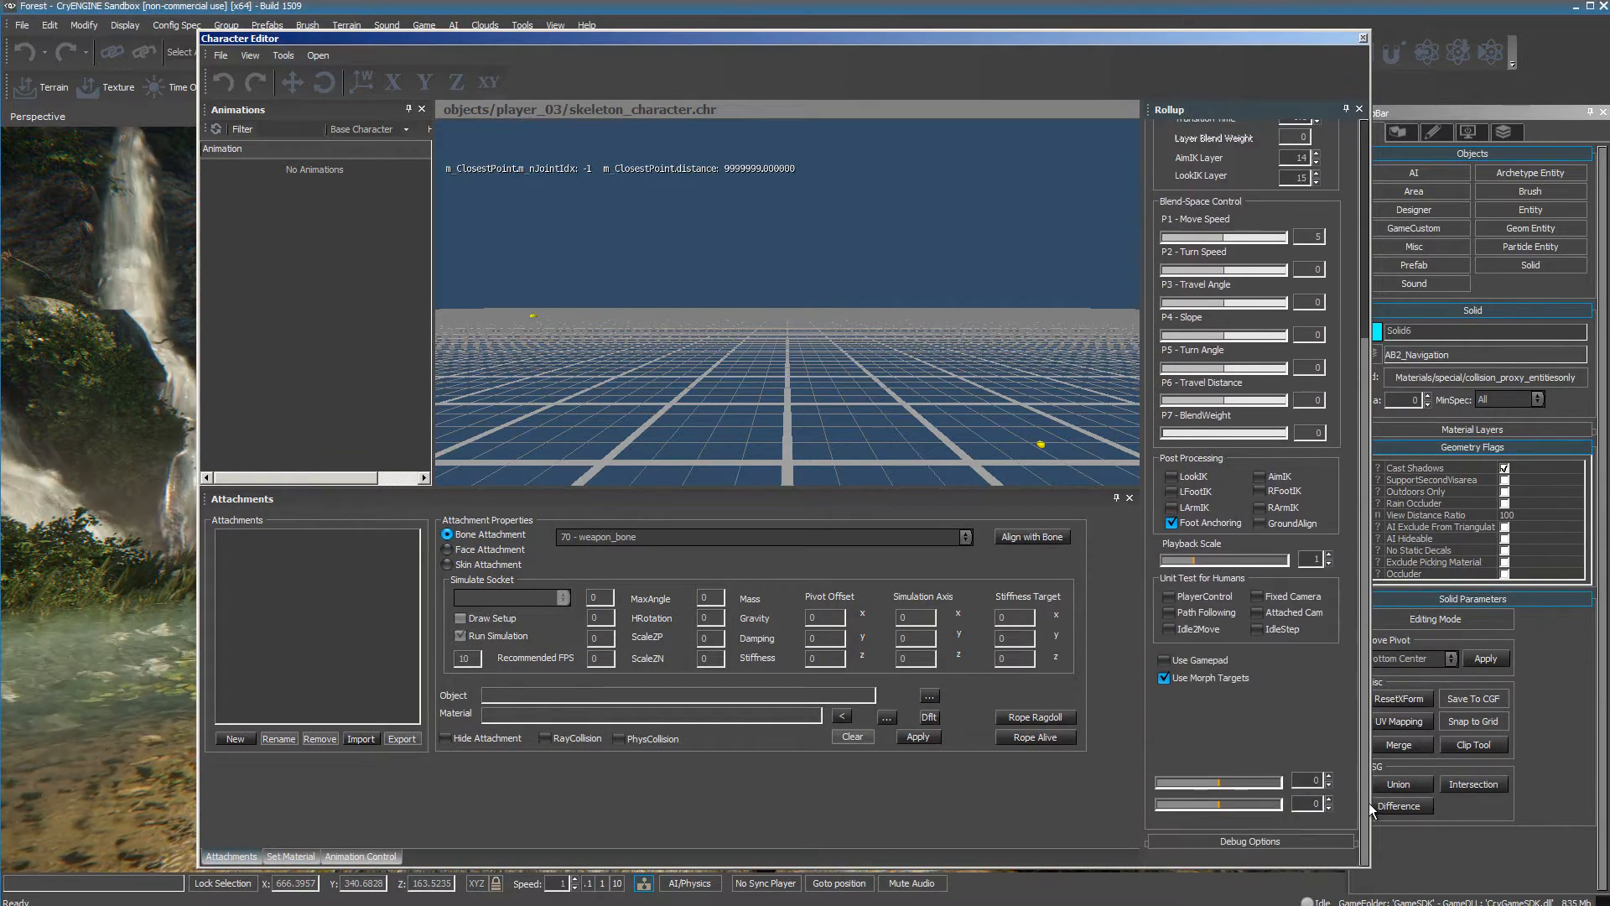
left_click(1249, 841)
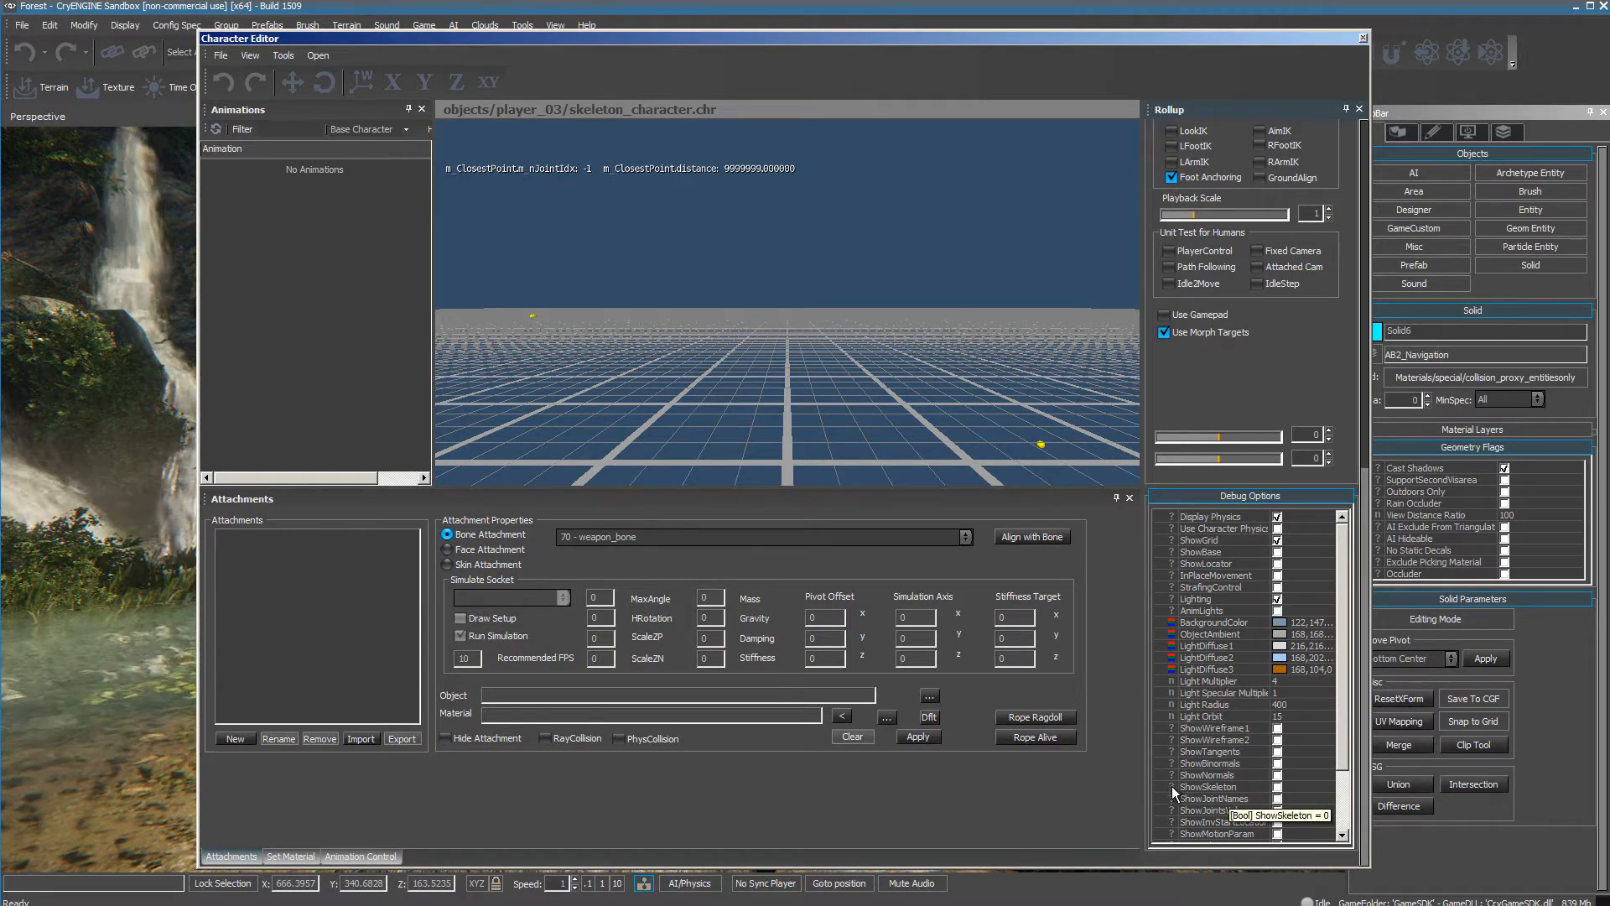
left_click(1276, 787)
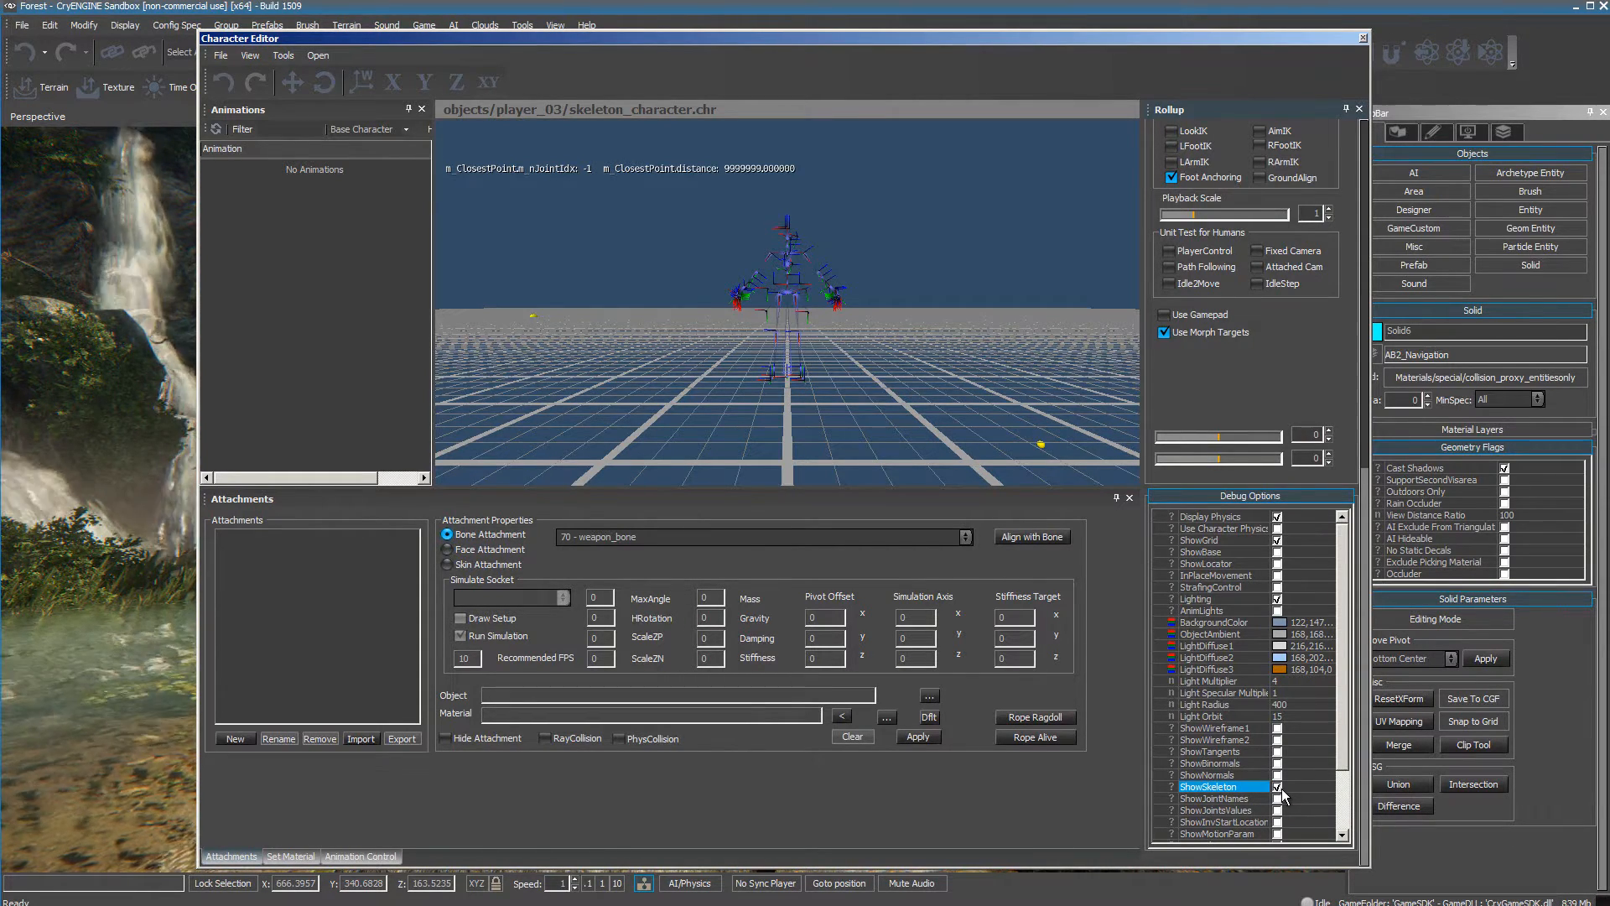
Examine the character's skeleton in the preview up close and from a distance.
right_click_drag(592, 319, 577, 318)
key("w")
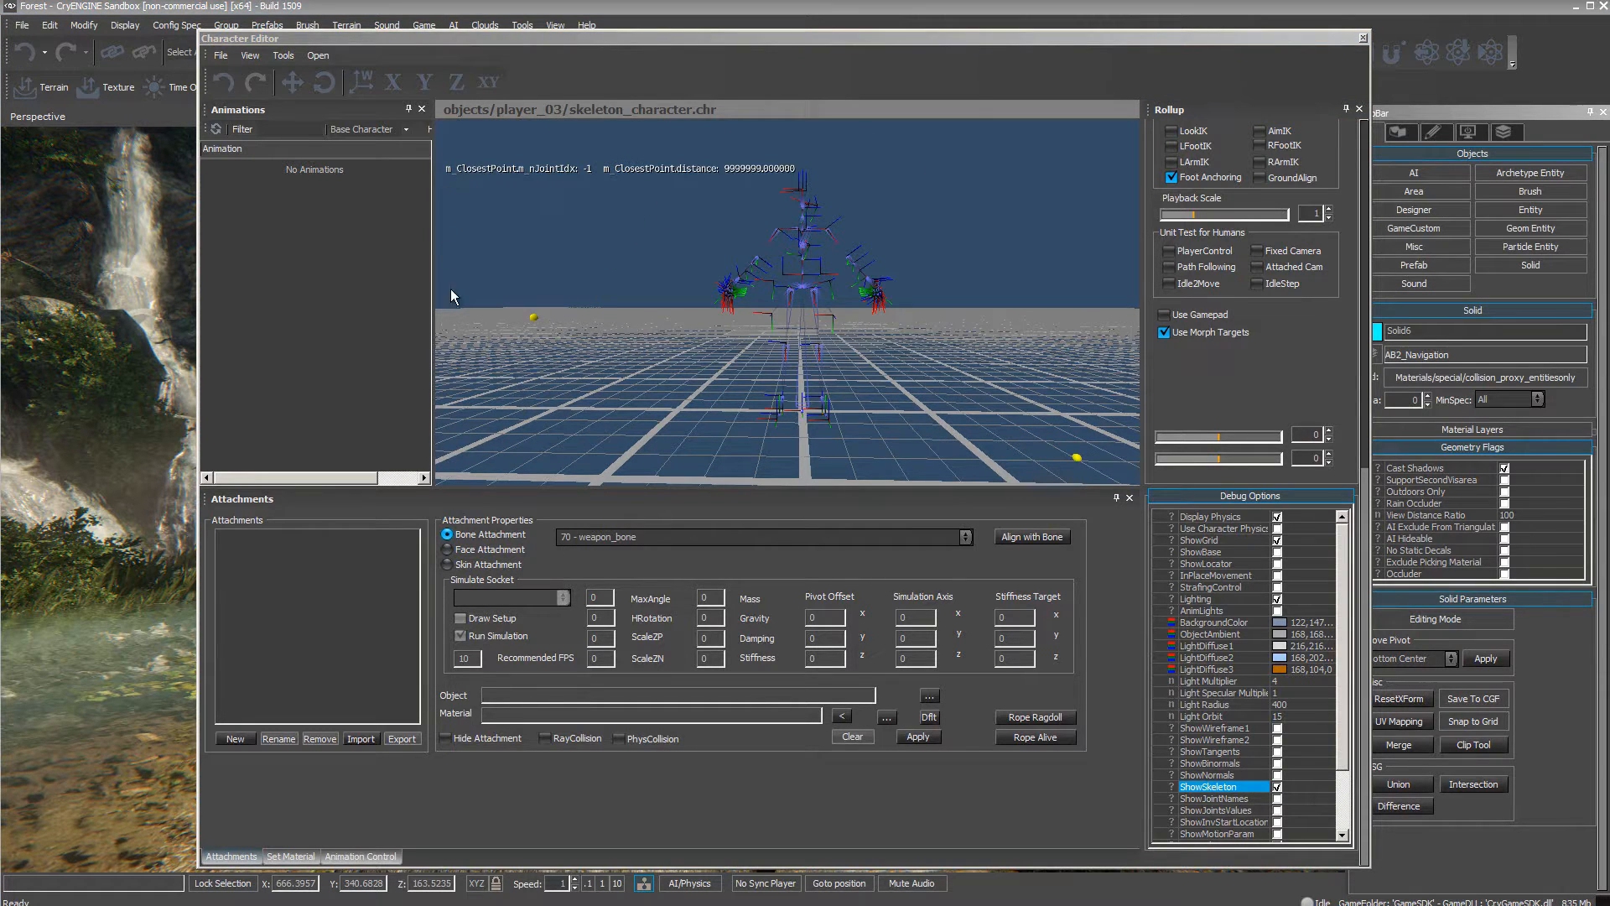
right_click_drag(948, 381, 948, 380)
key("w")
key("s")
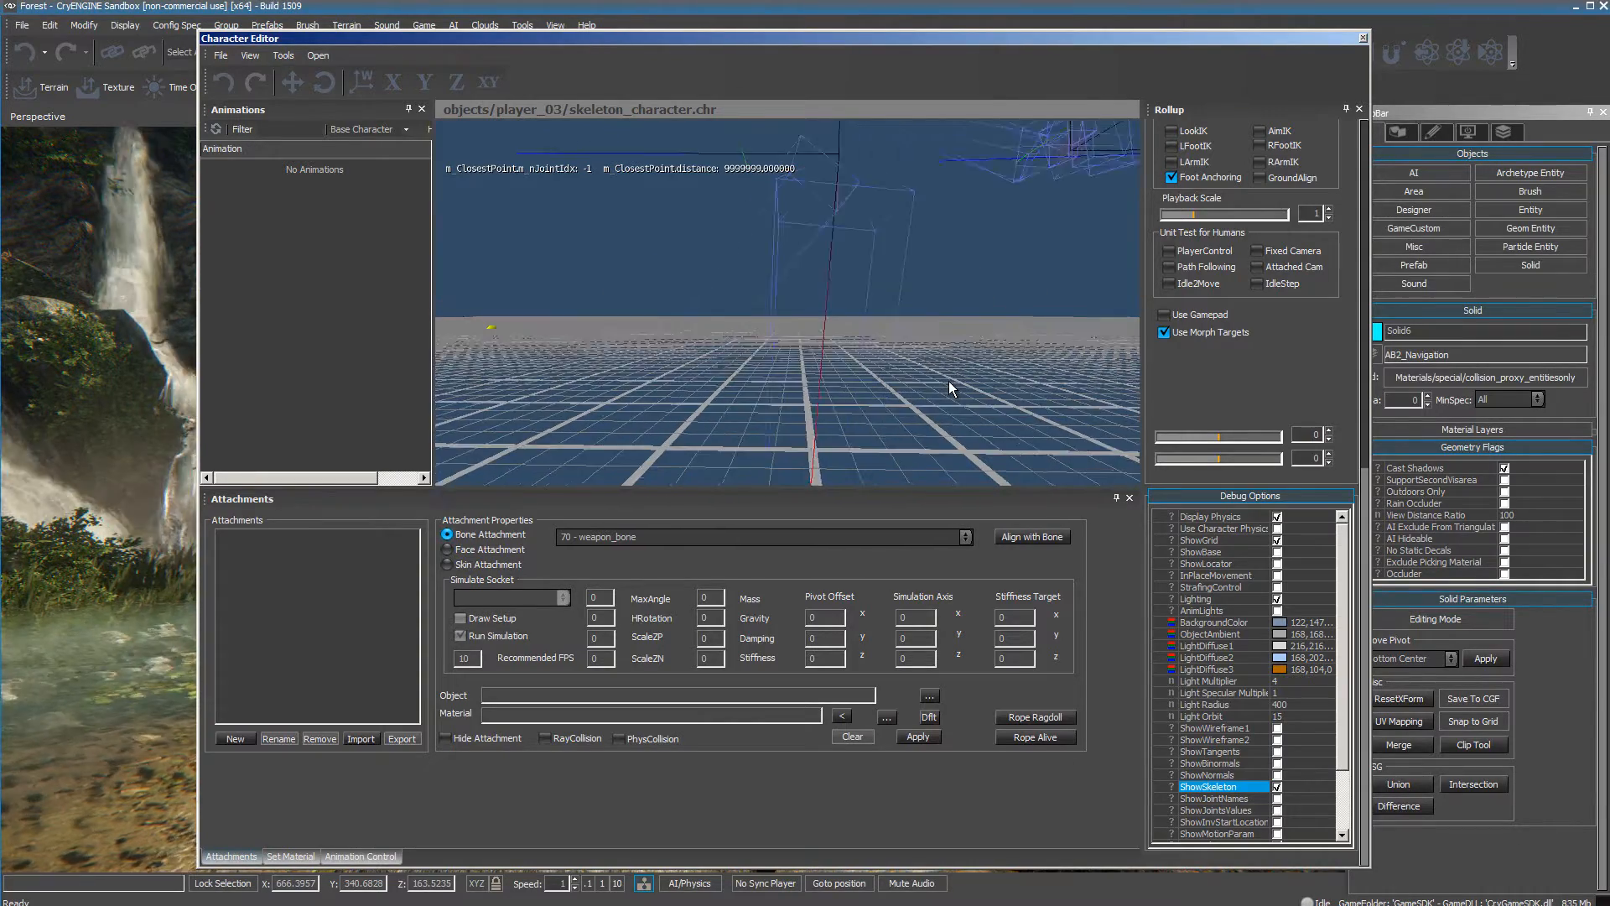
mouse_move(902, 399)
right_mouse_down()
mouse_move(944, 404)
mouse_move(894, 400)
mouse_move(910, 401)
right_mouse_up()
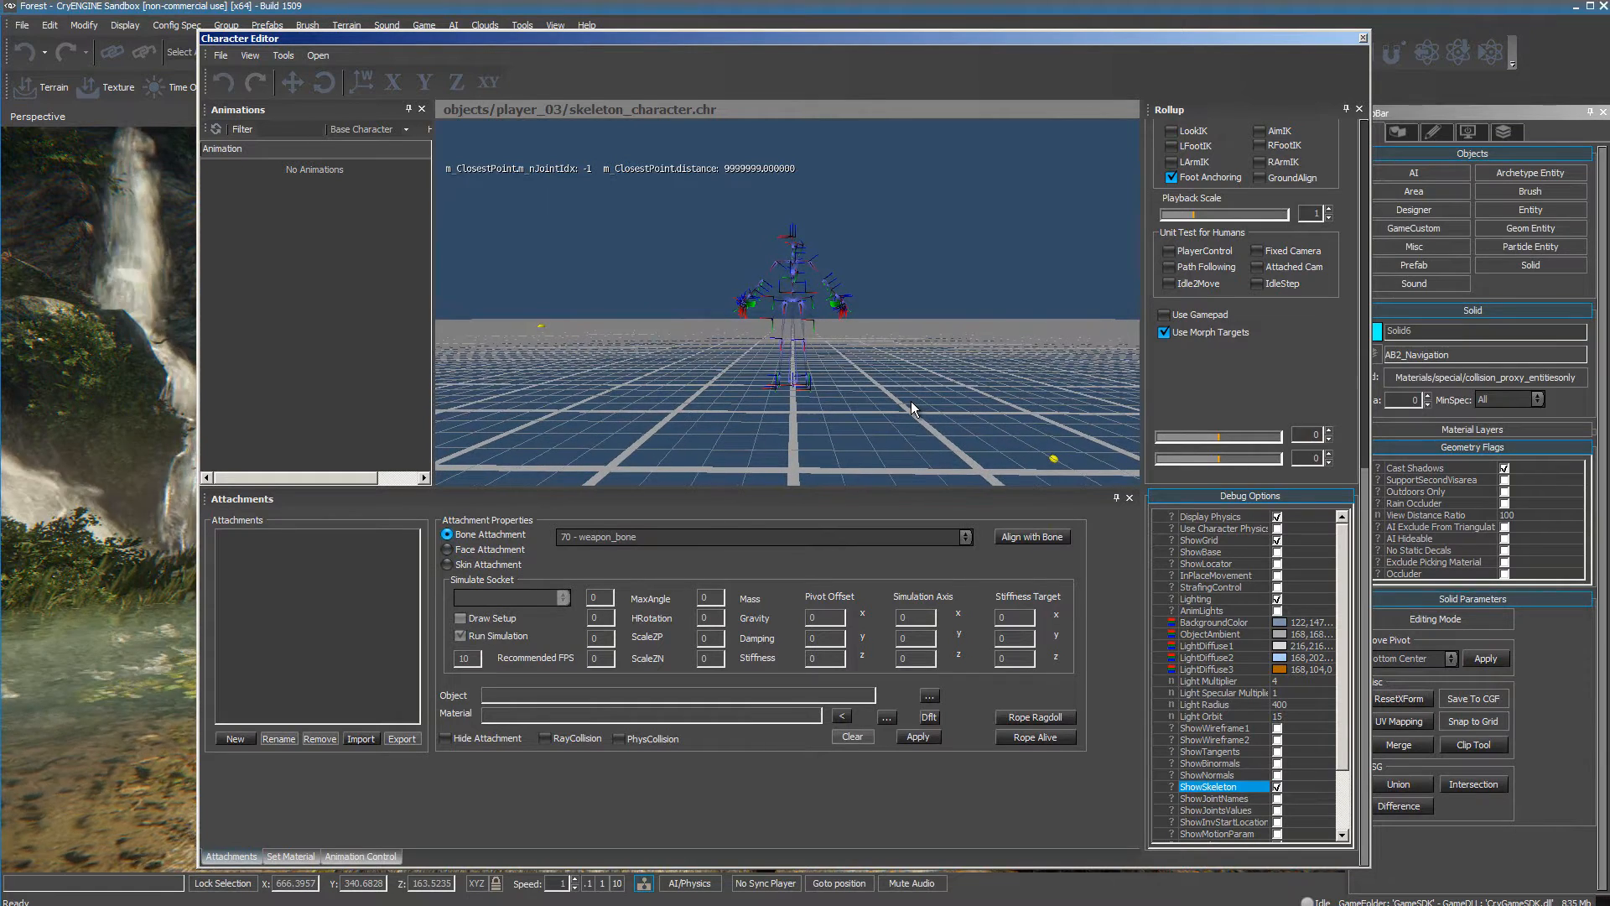
left_click(1217, 541)
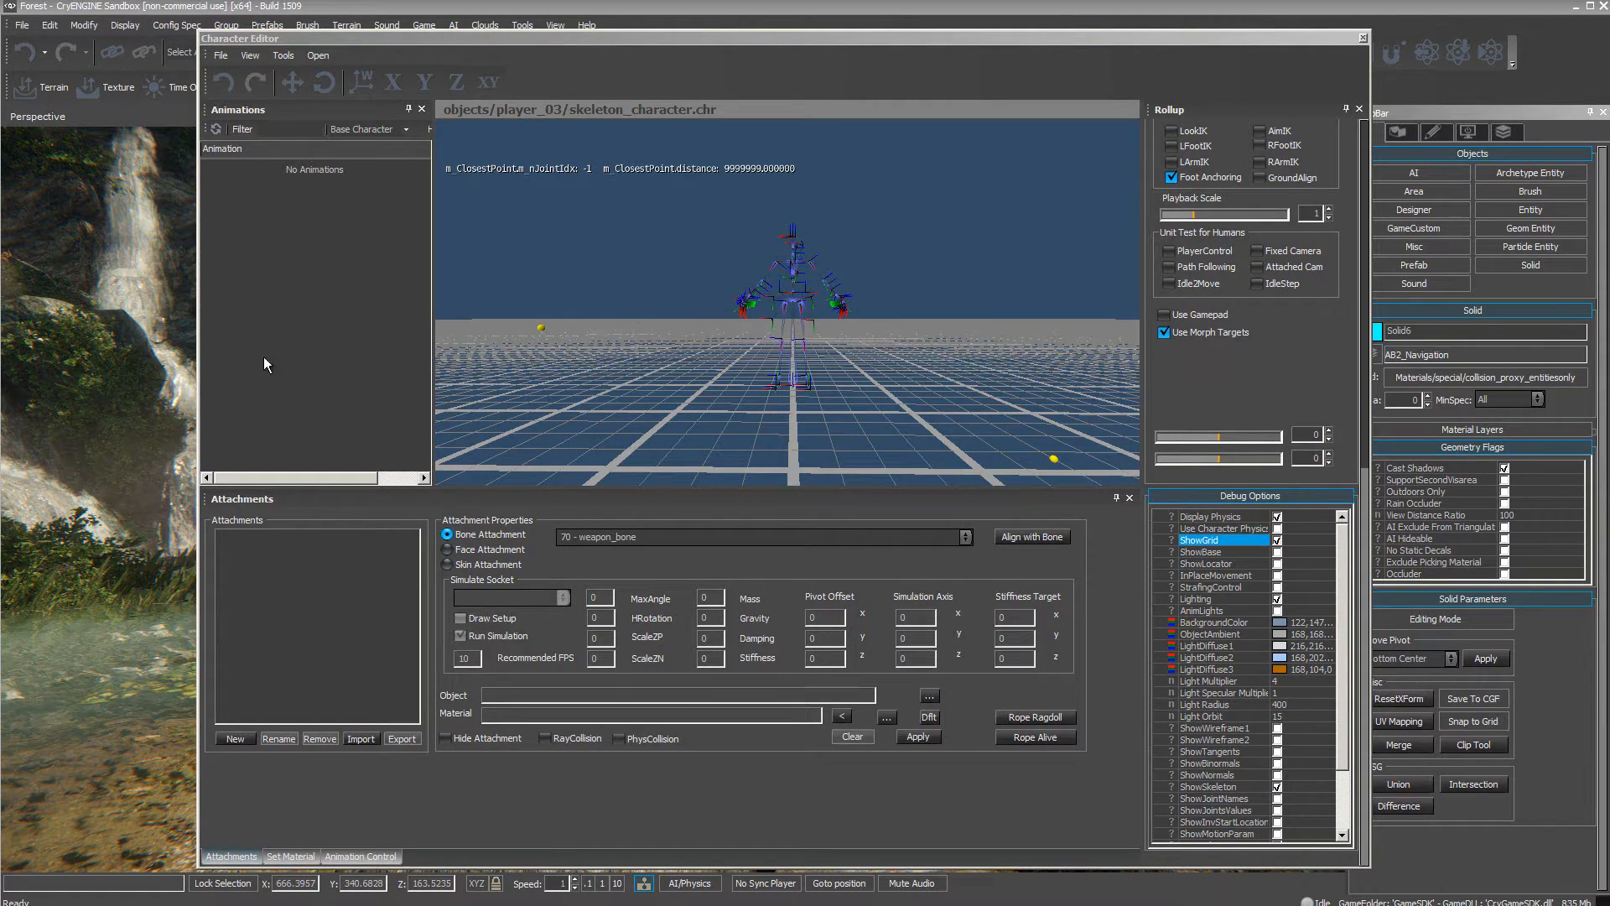
Set the attachment type to Skin Attachment and create a new attachment named Torso.
left_click(447, 564)
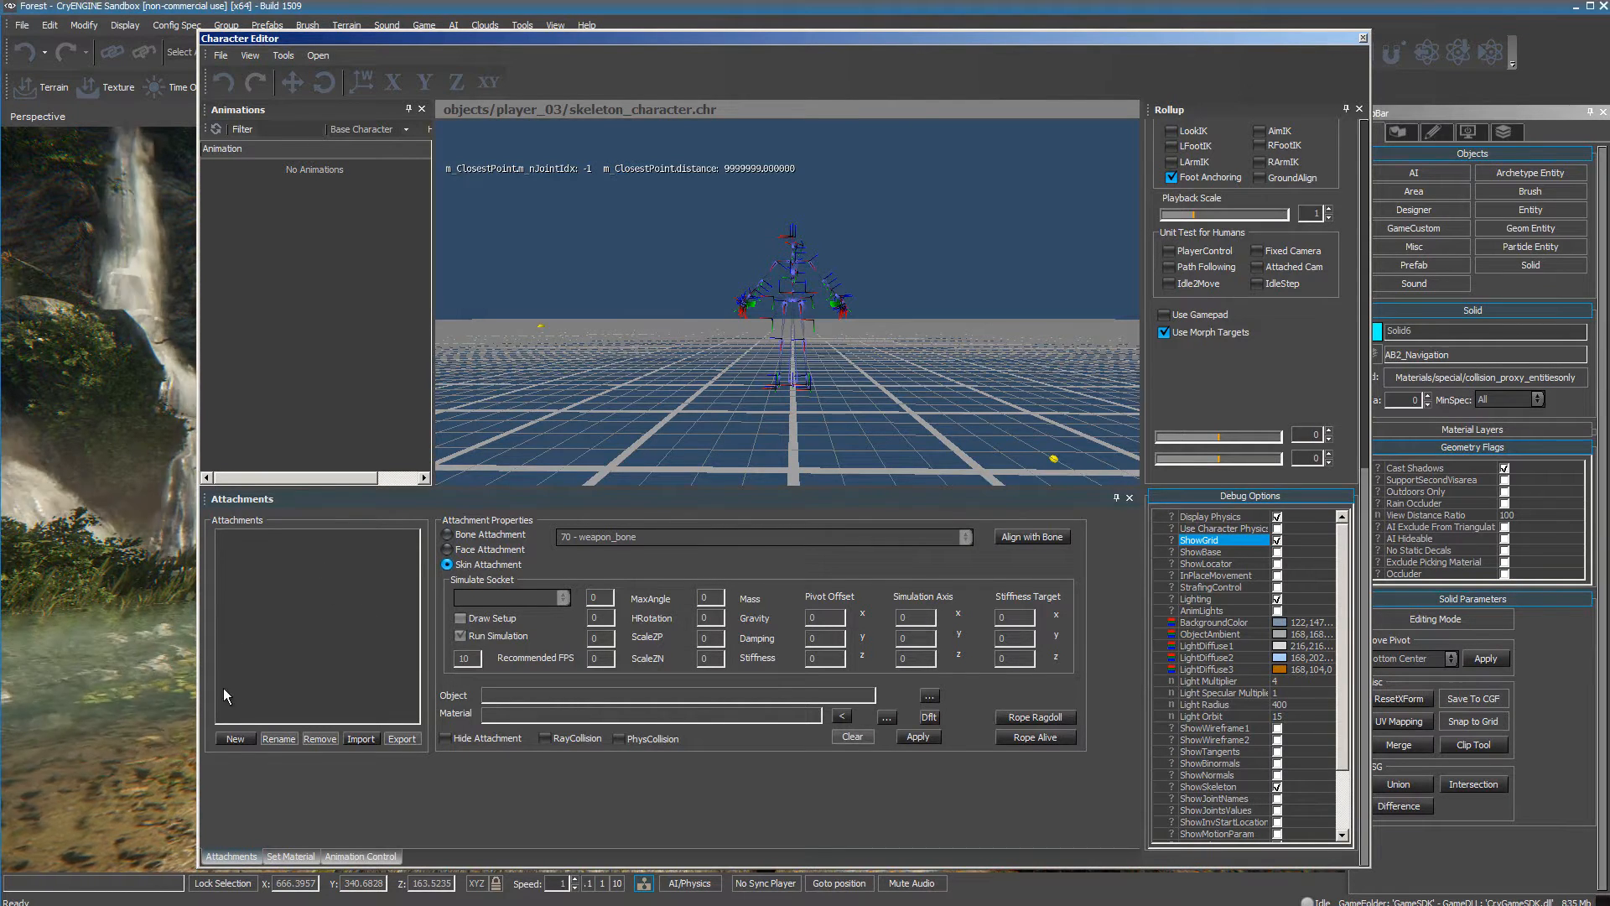
left_click(235, 738)
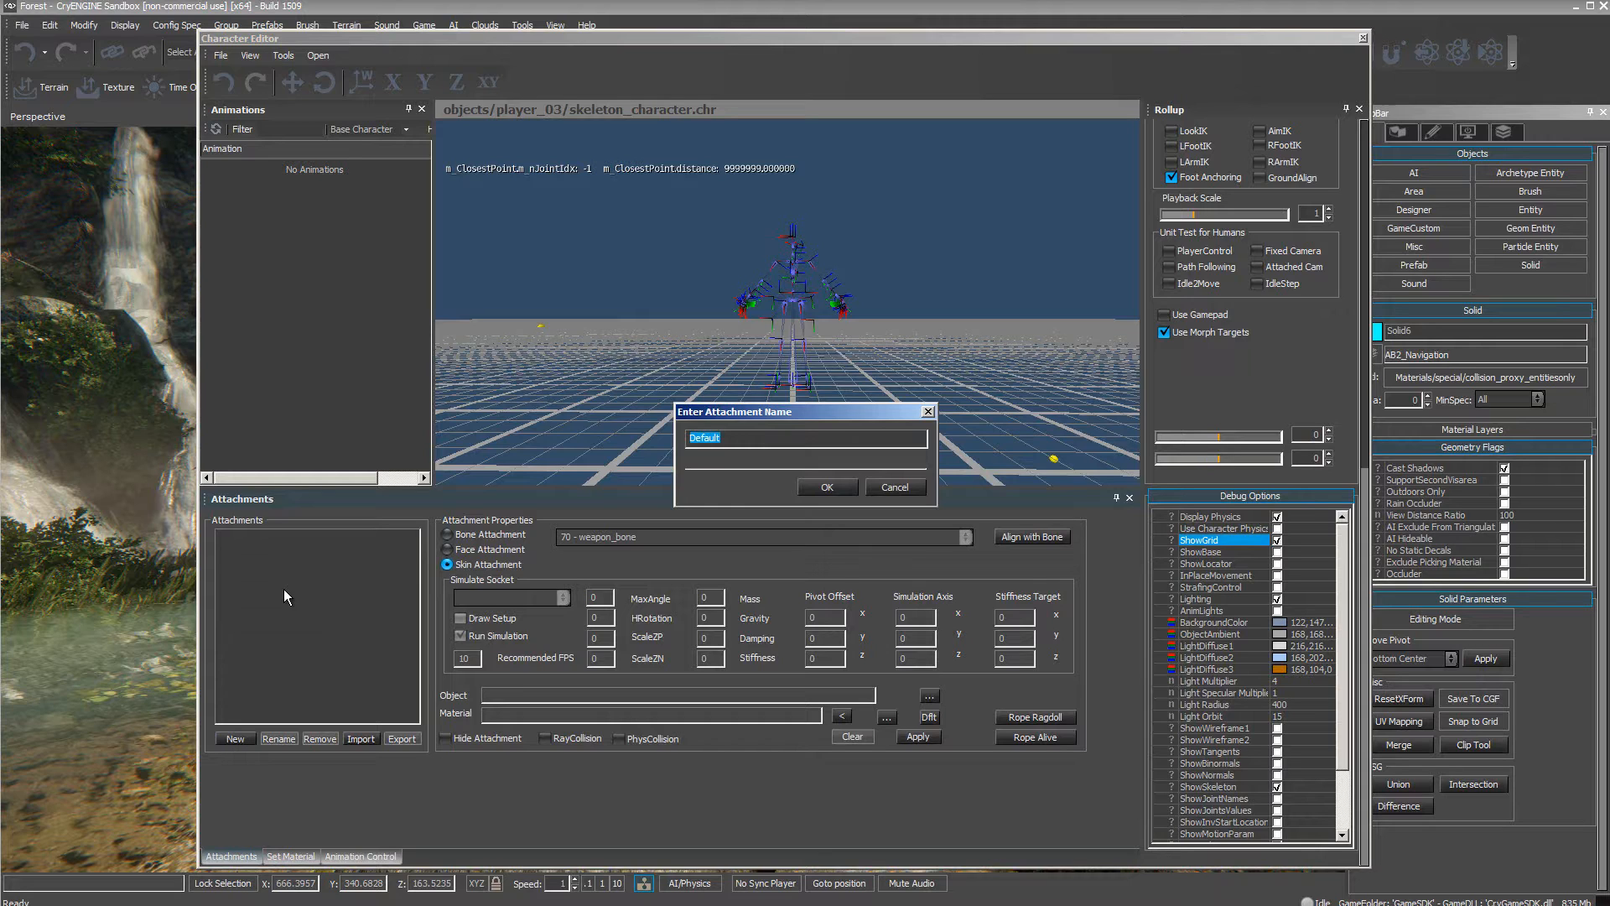
type("Torso")
key("Return")
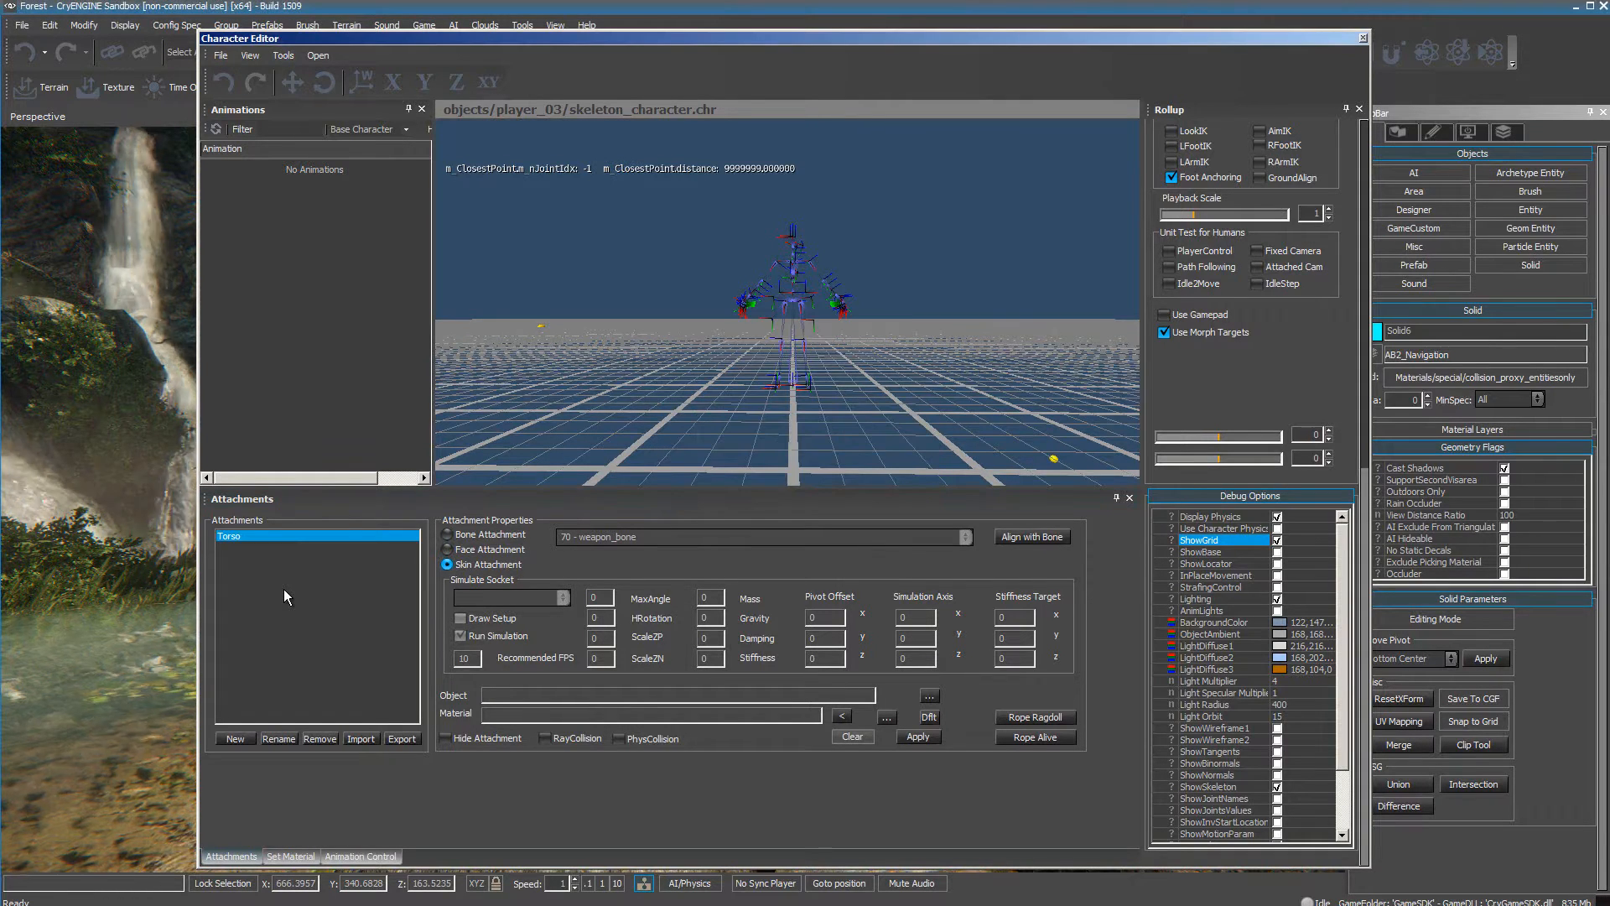
Create two more skin attachments named Hands and shoes.
left_click(244, 741)
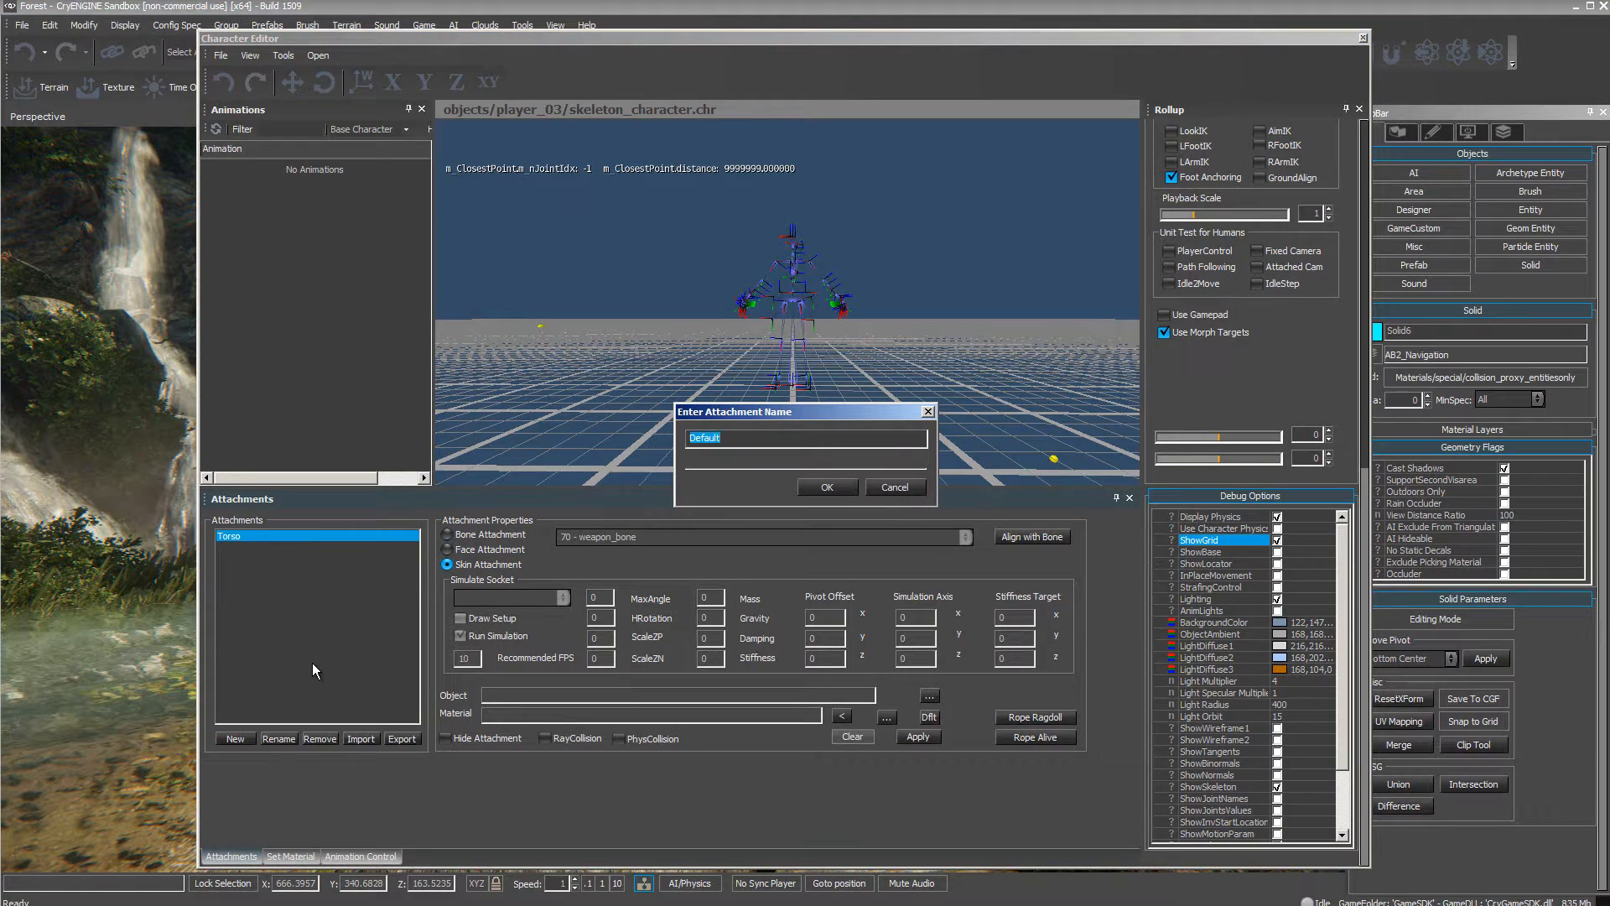
type("Hands")
key("Return")
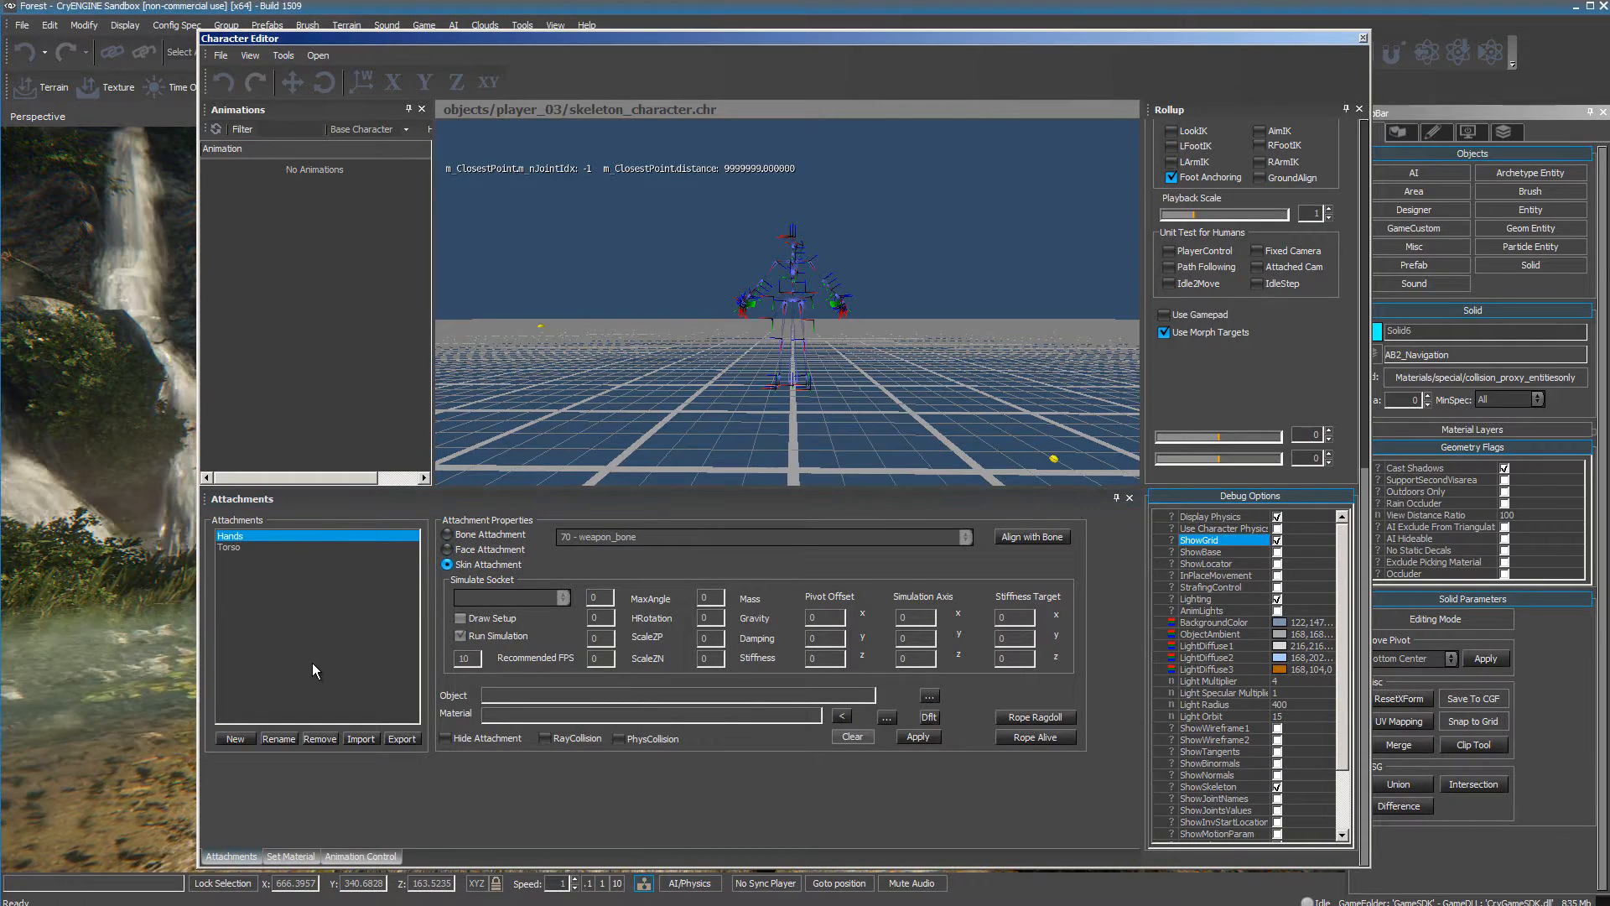
left_click(244, 741)
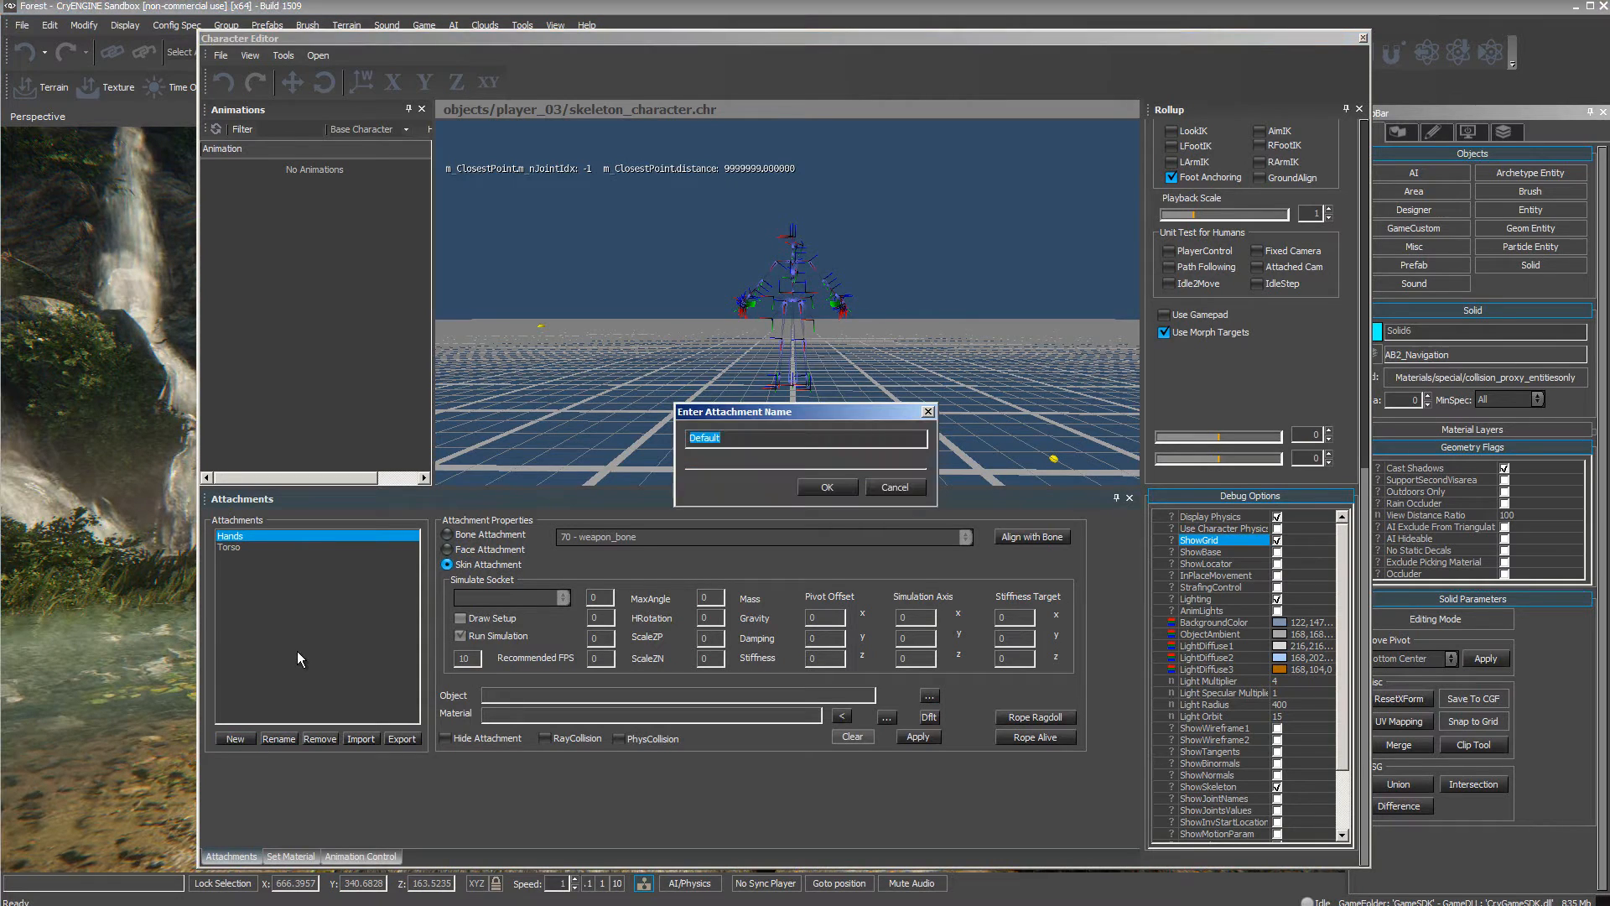
type("shoes")
key("Return")
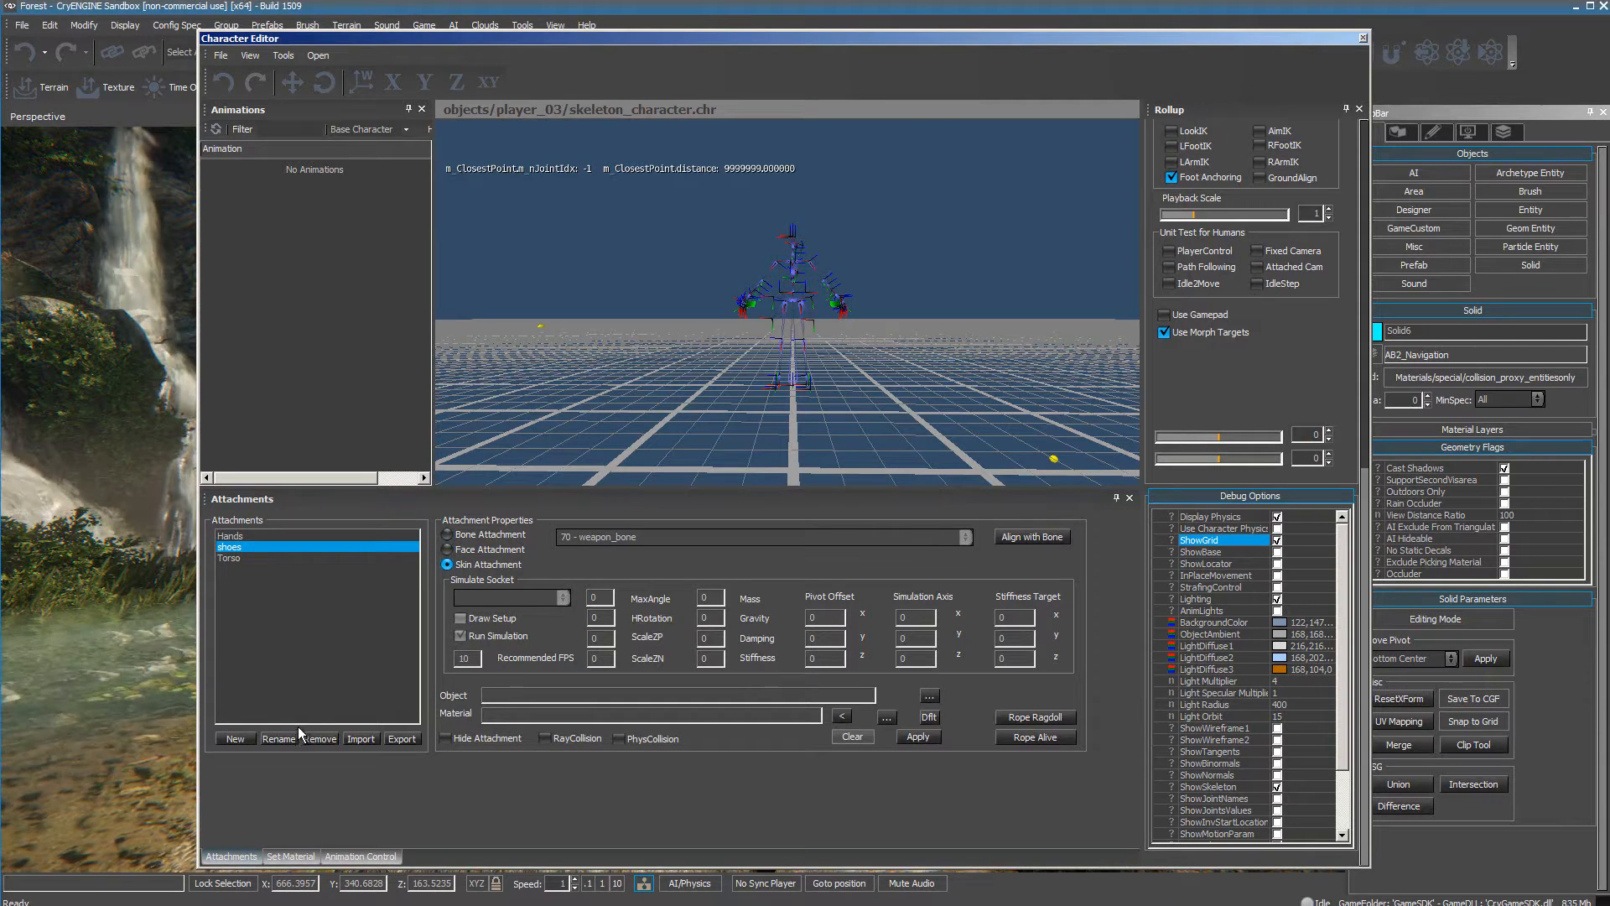
Add skin attachments named legs and Heads to the character.
left_click(236, 738)
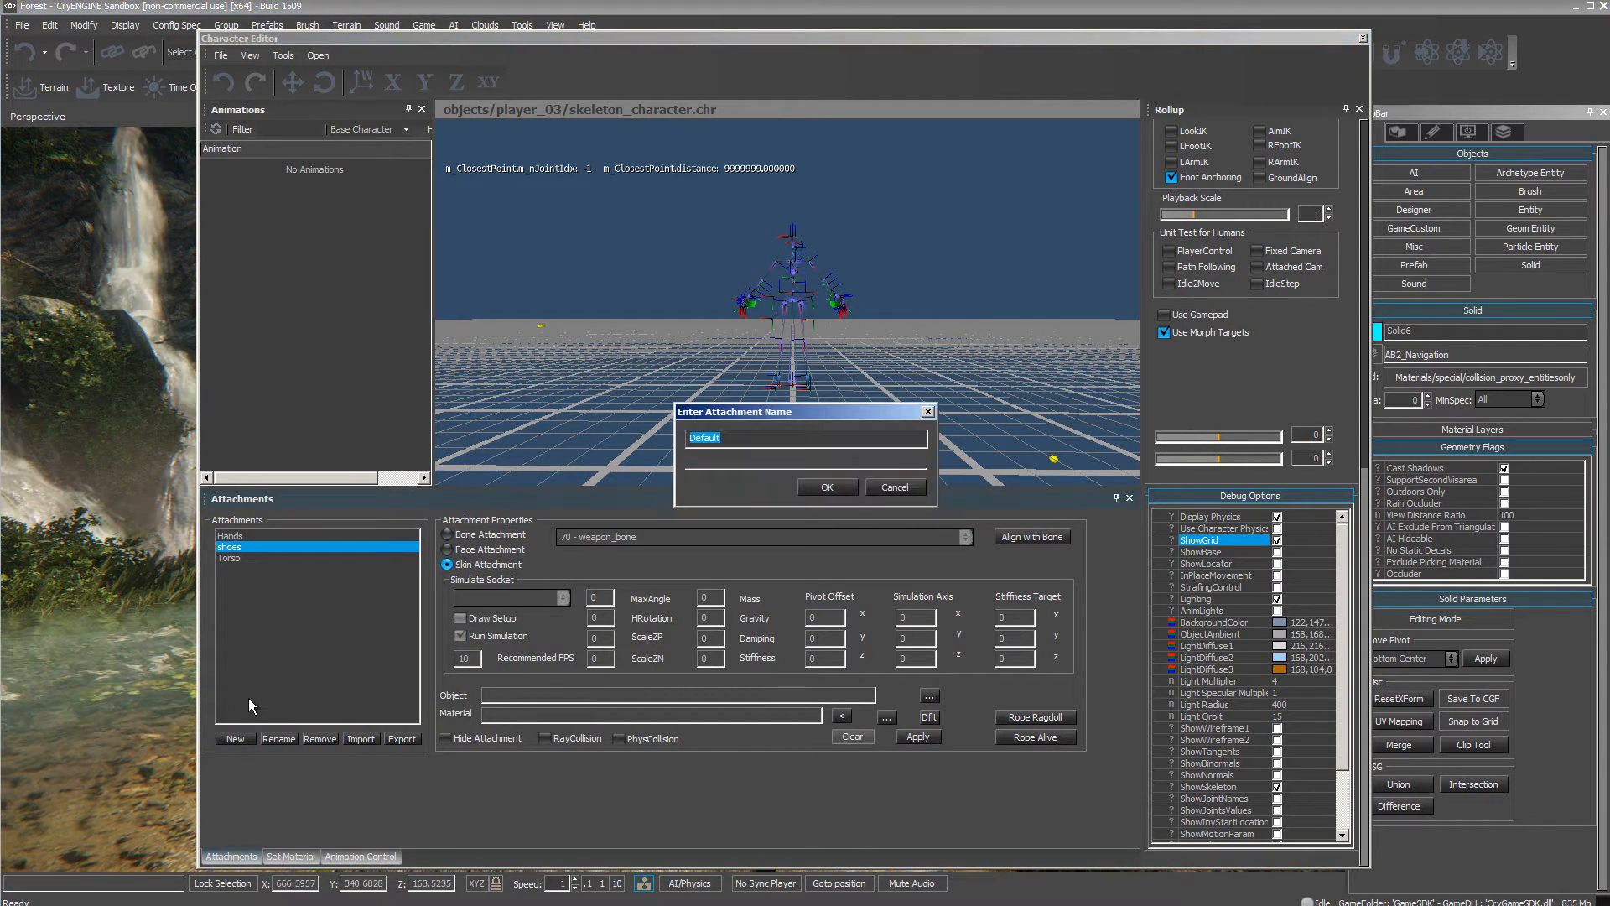
type("legs")
key("Return")
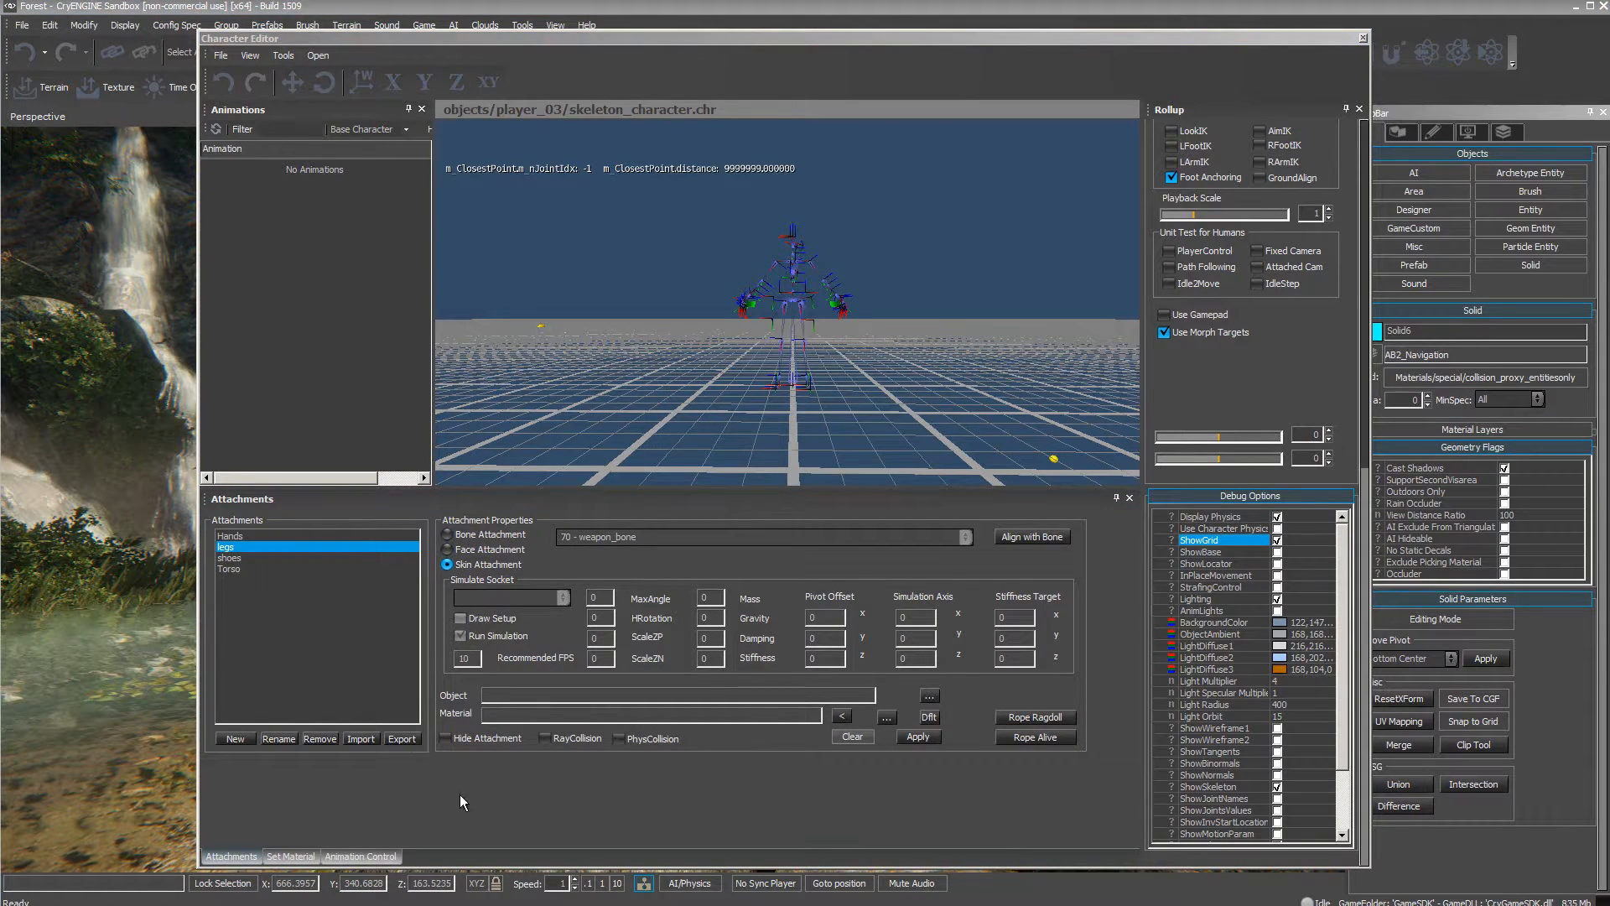
left_click(235, 742)
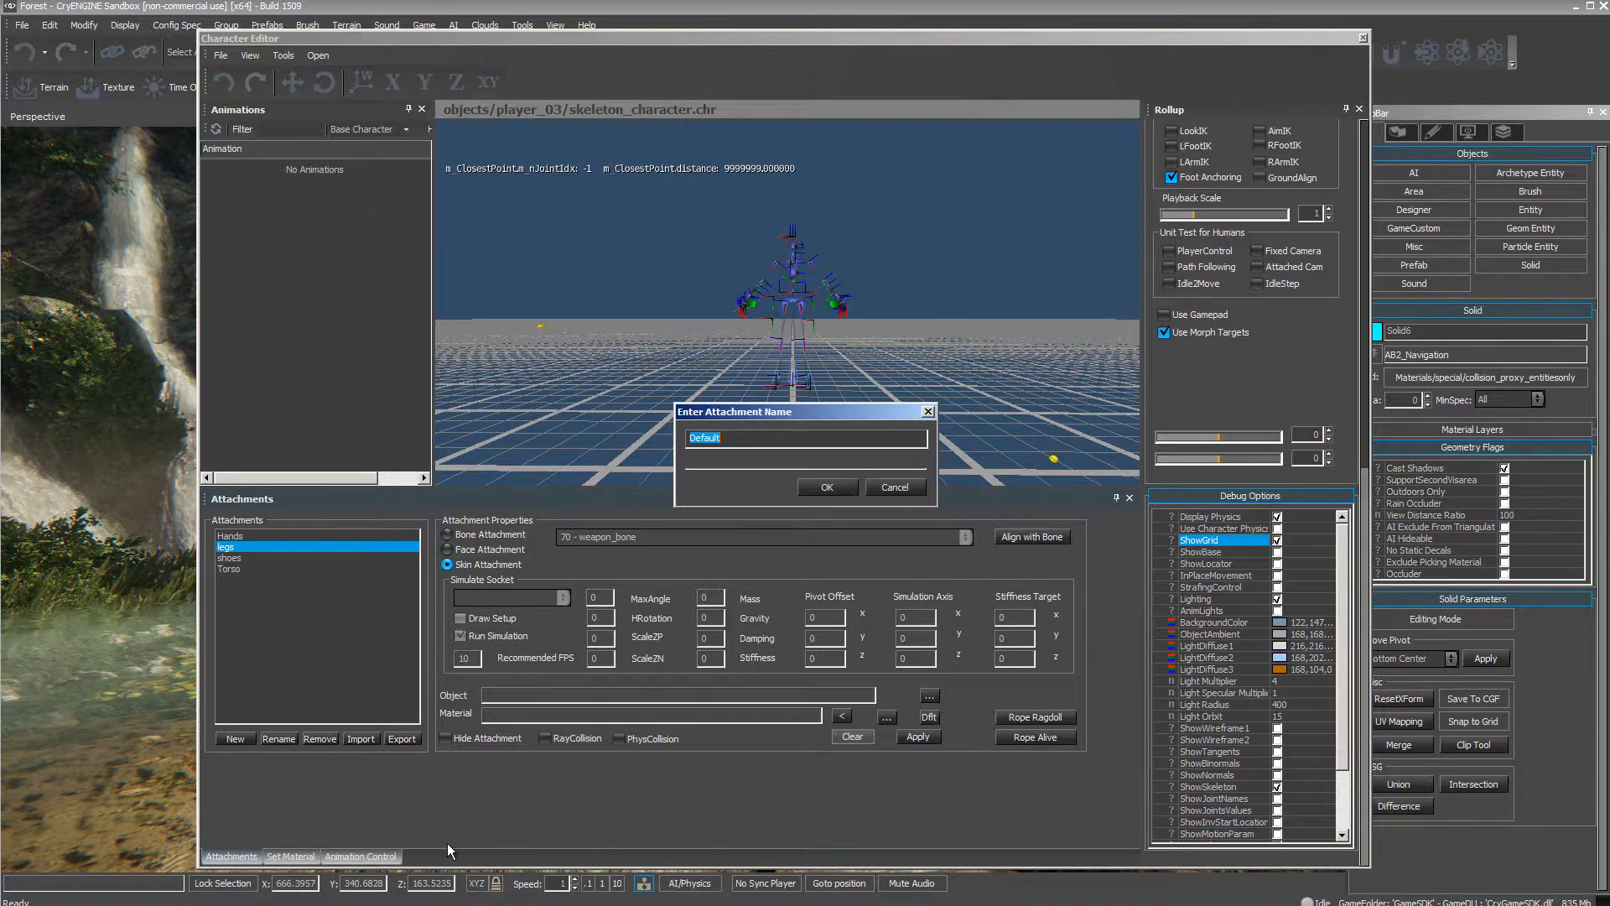
type("Heads")
key("Return")
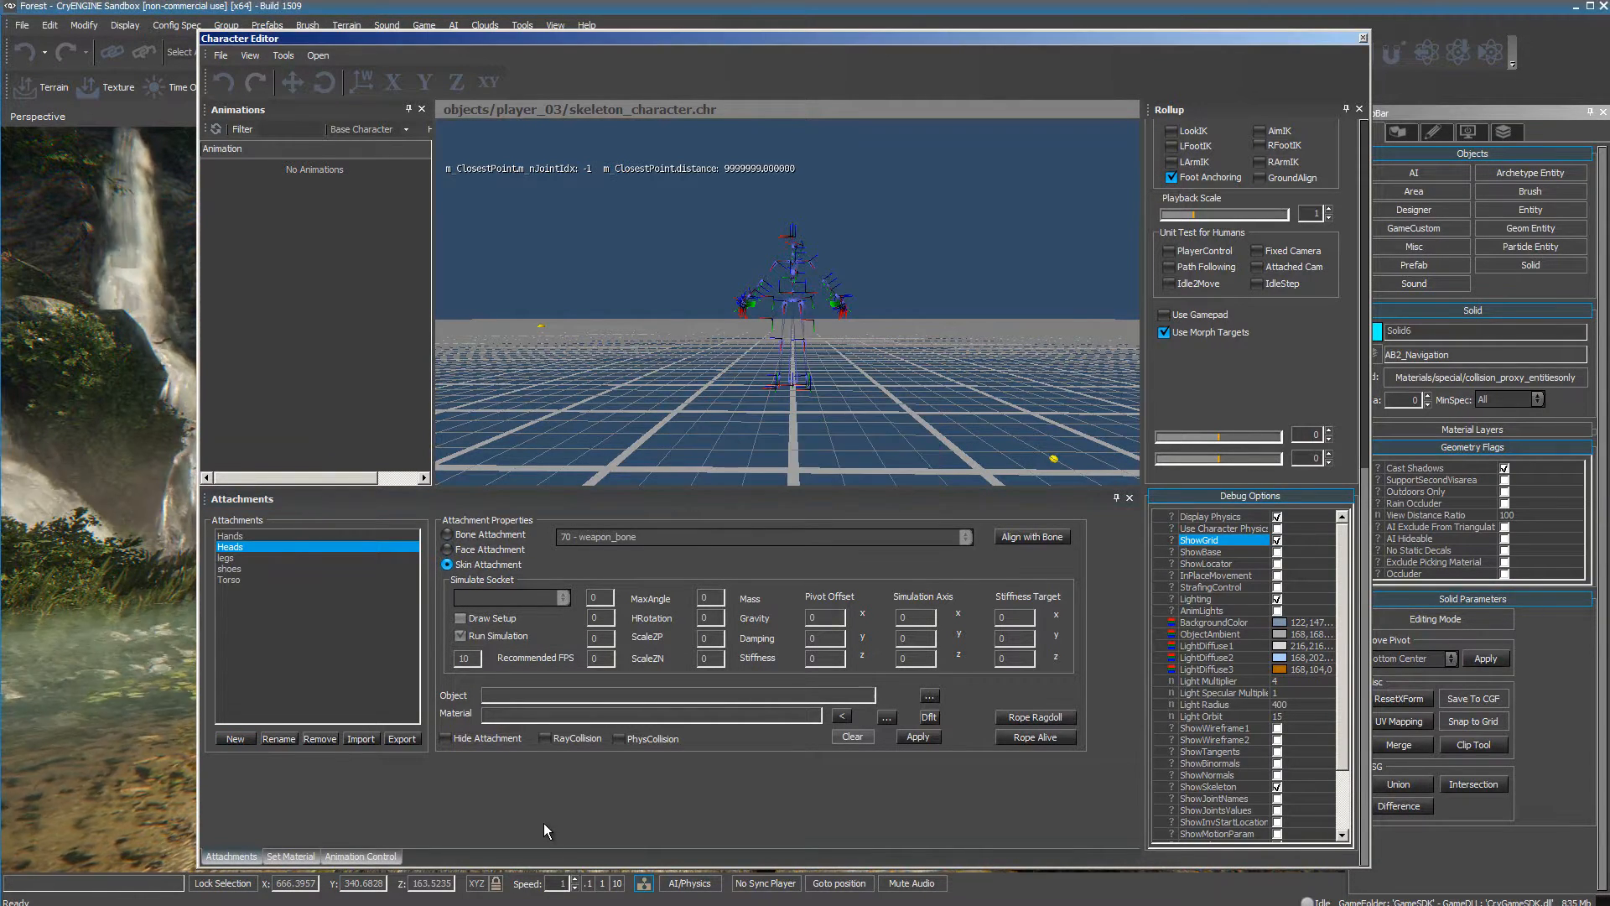
Assign torso.skin from the Player_03 folder as the Torso attachment's object and apply it.
key("alt+Tab")
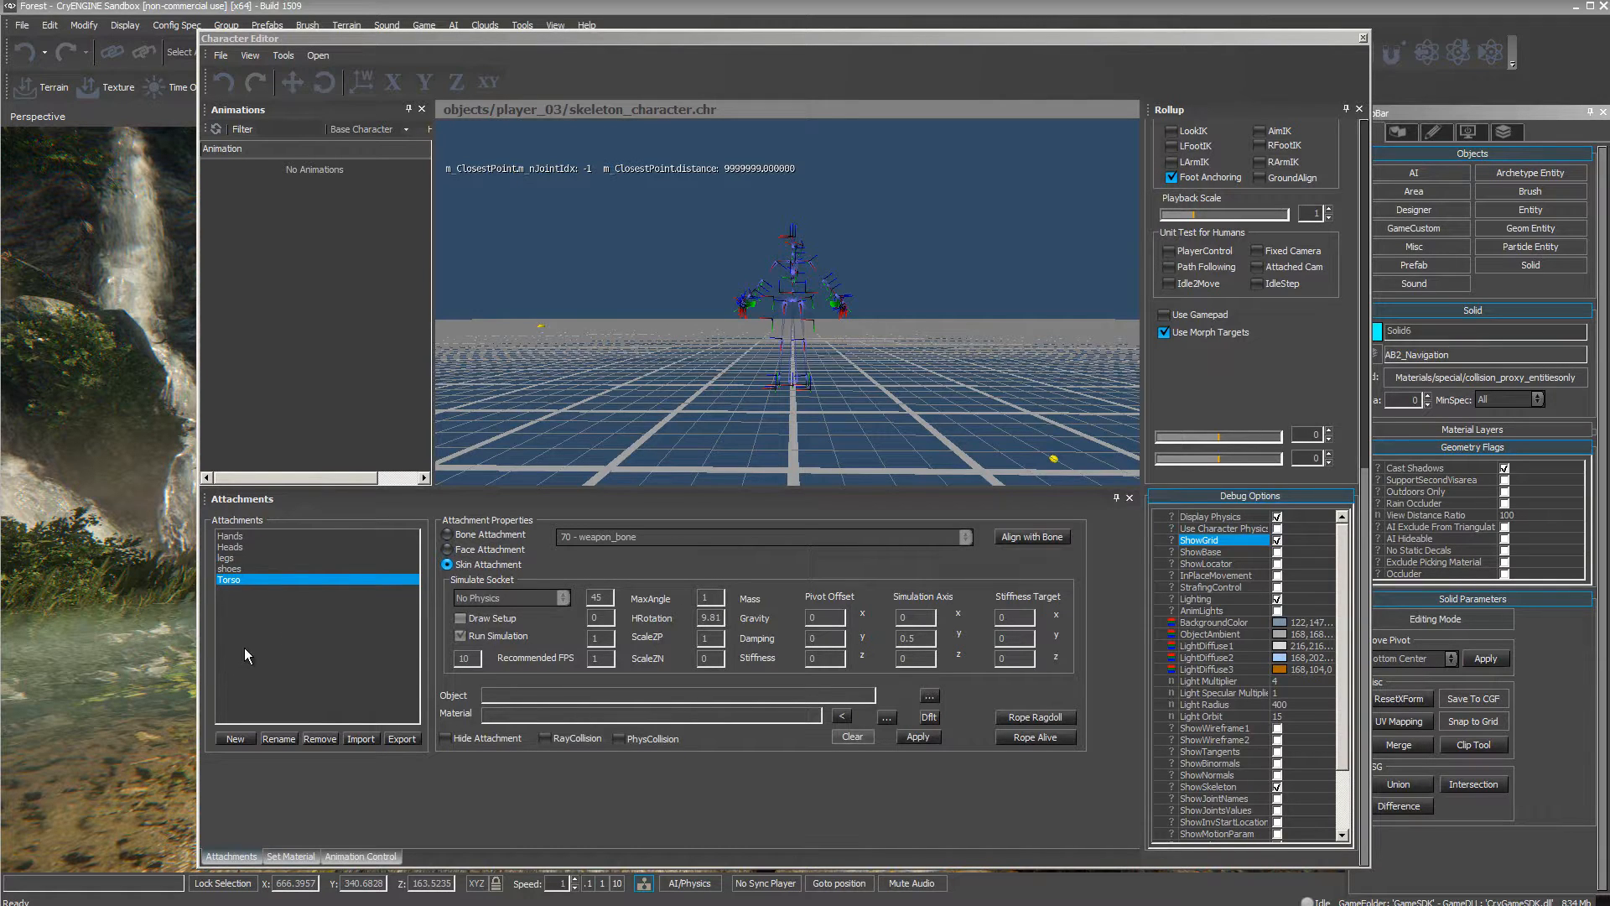
left_click(238, 579)
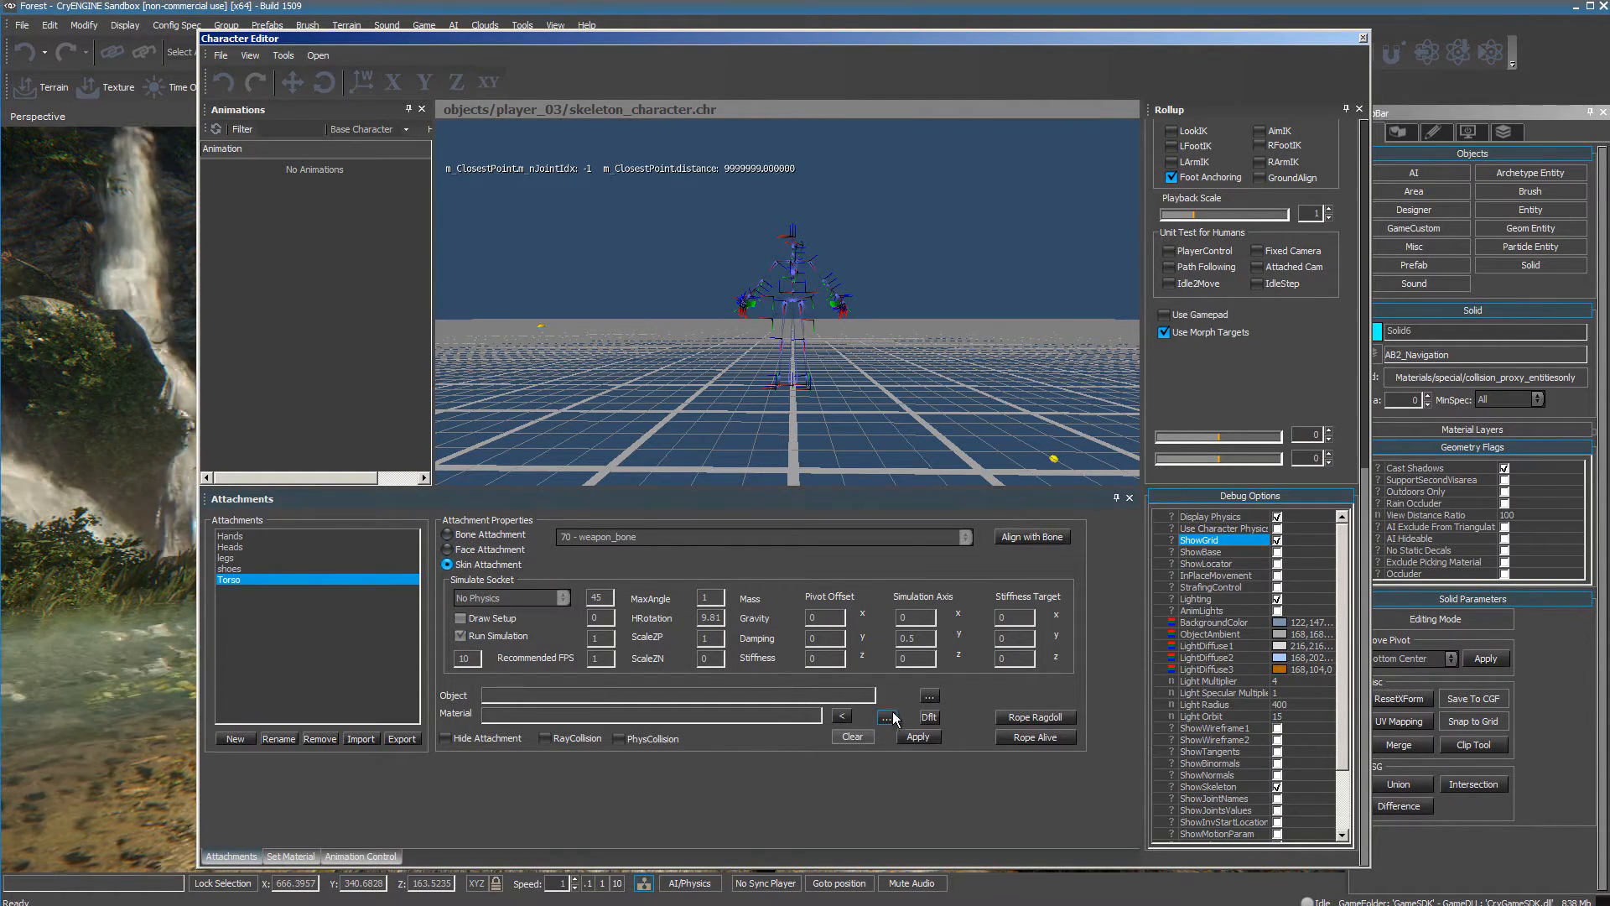
left_click(931, 694)
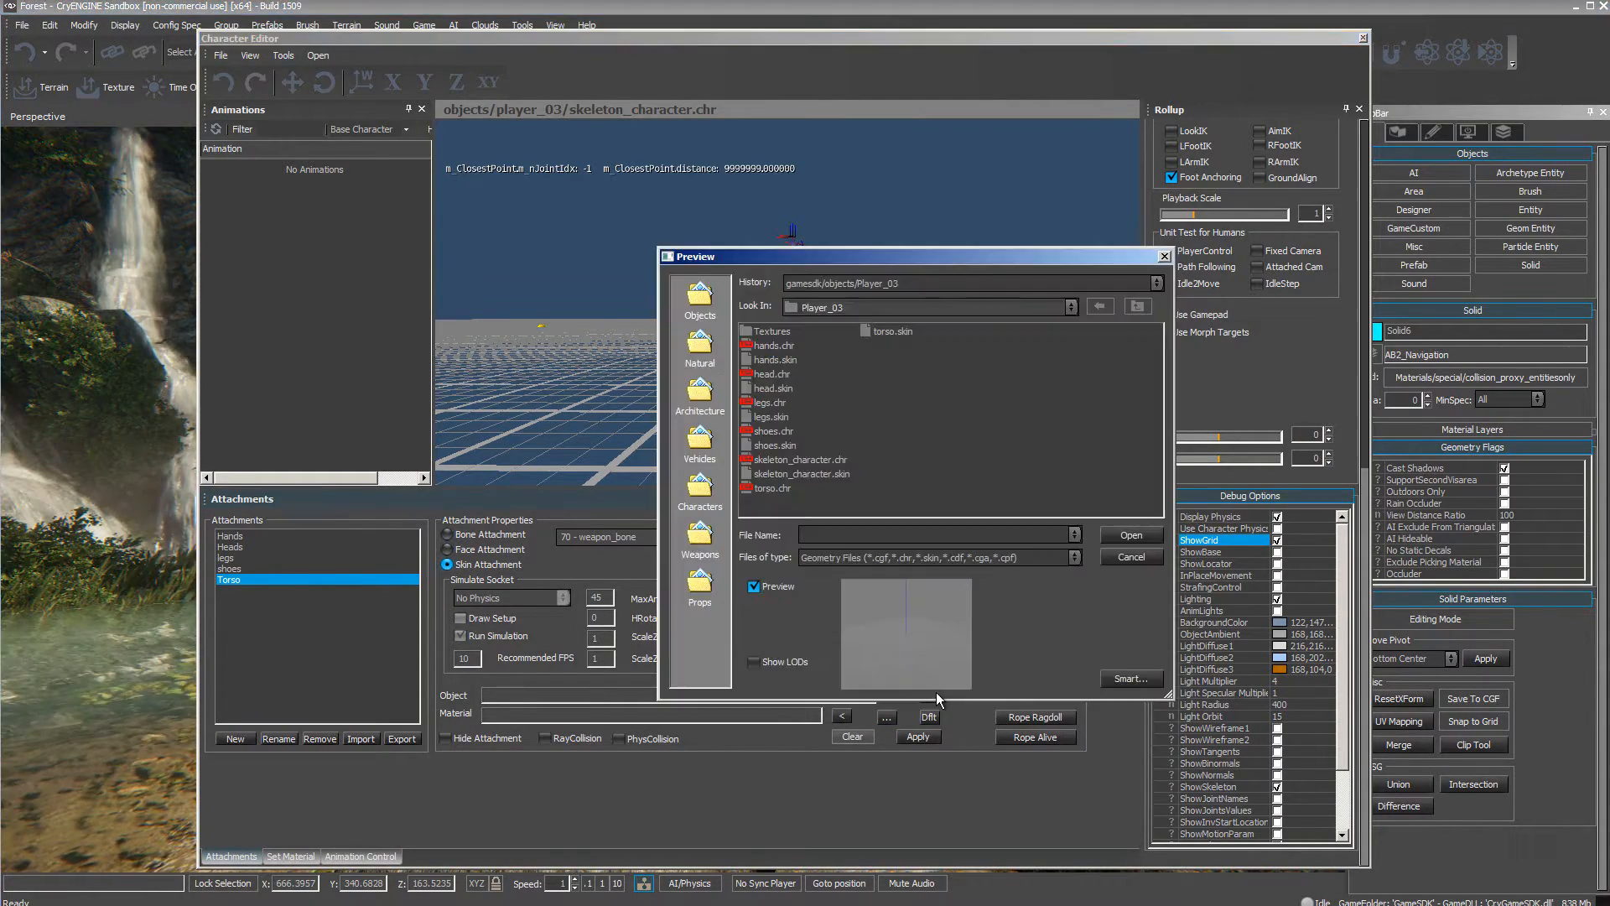
left_click_drag(918, 250, 826, 197)
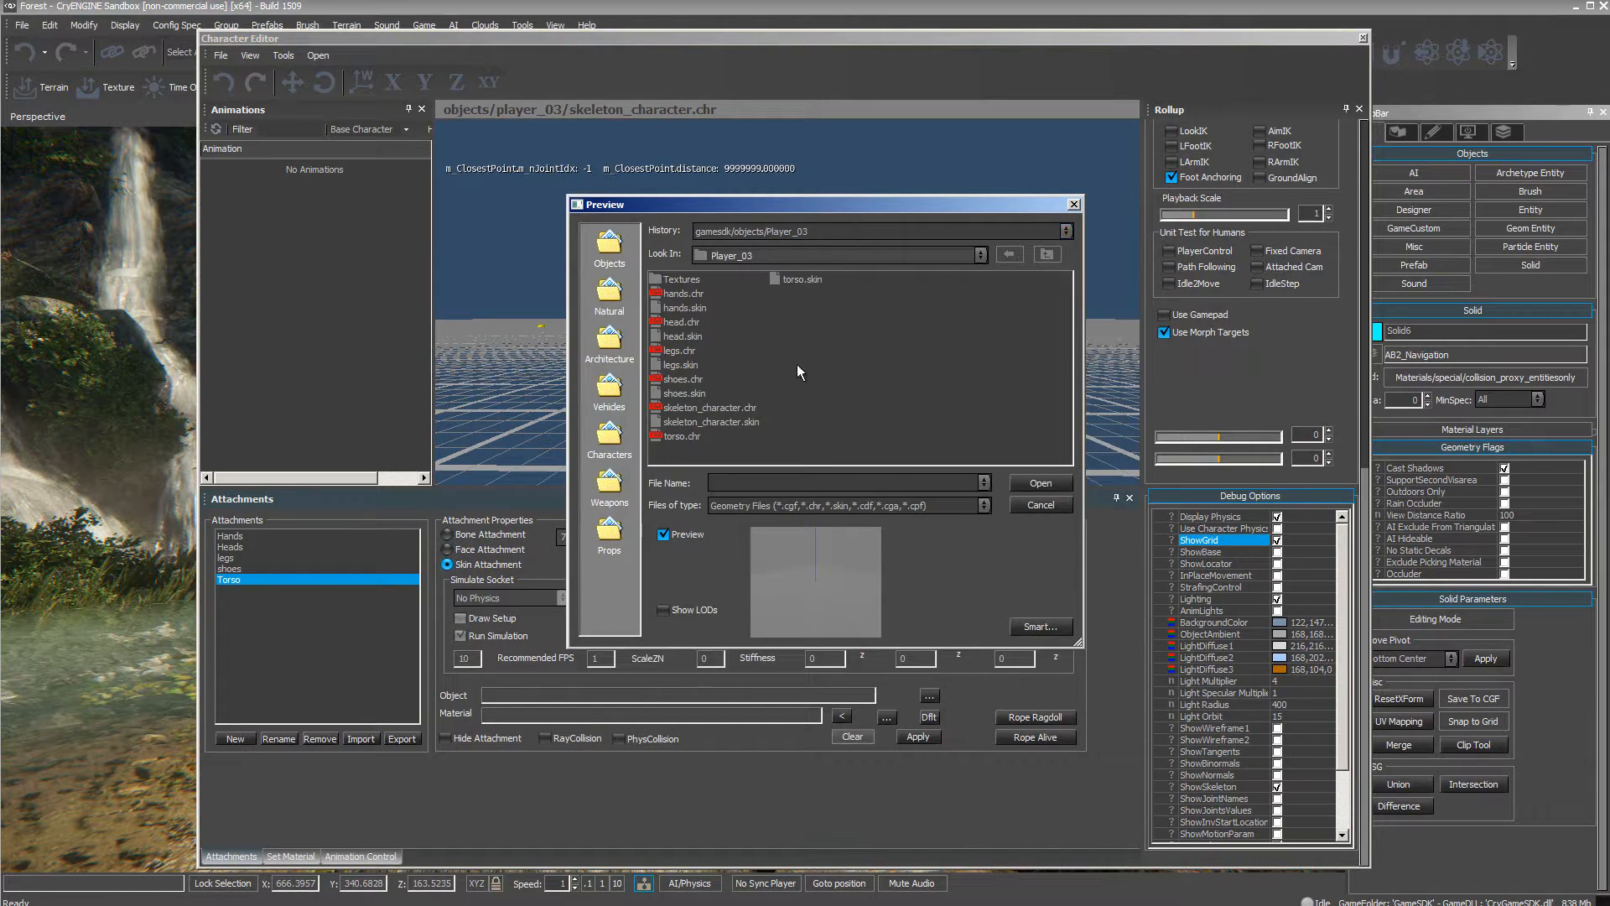
left_click(796, 280)
left_click(1040, 484)
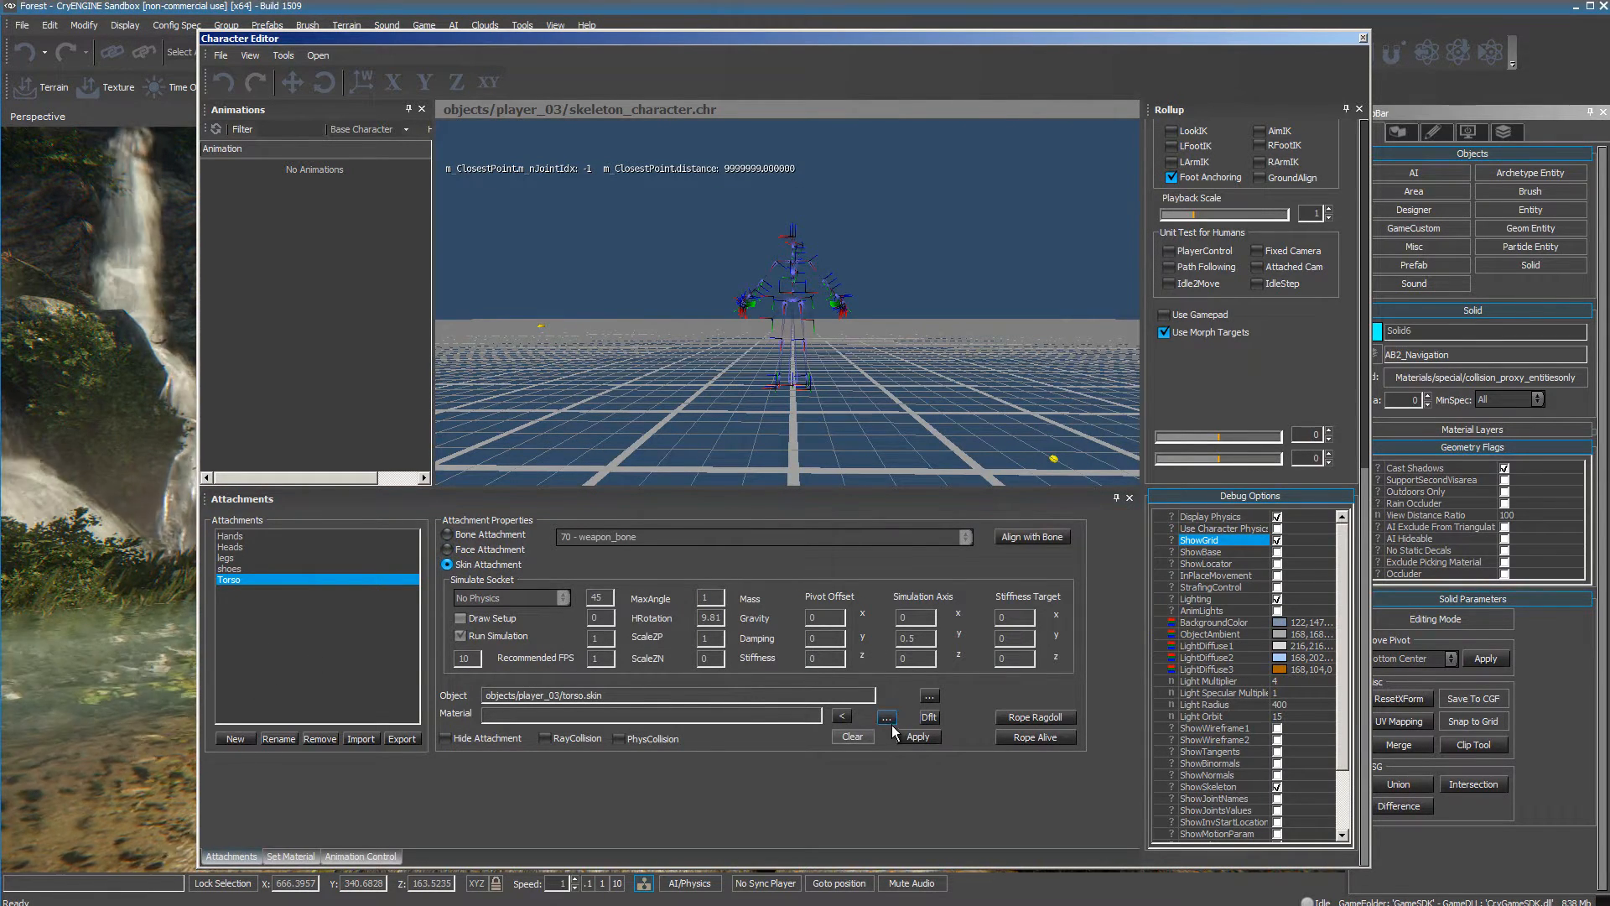
left_click(918, 737)
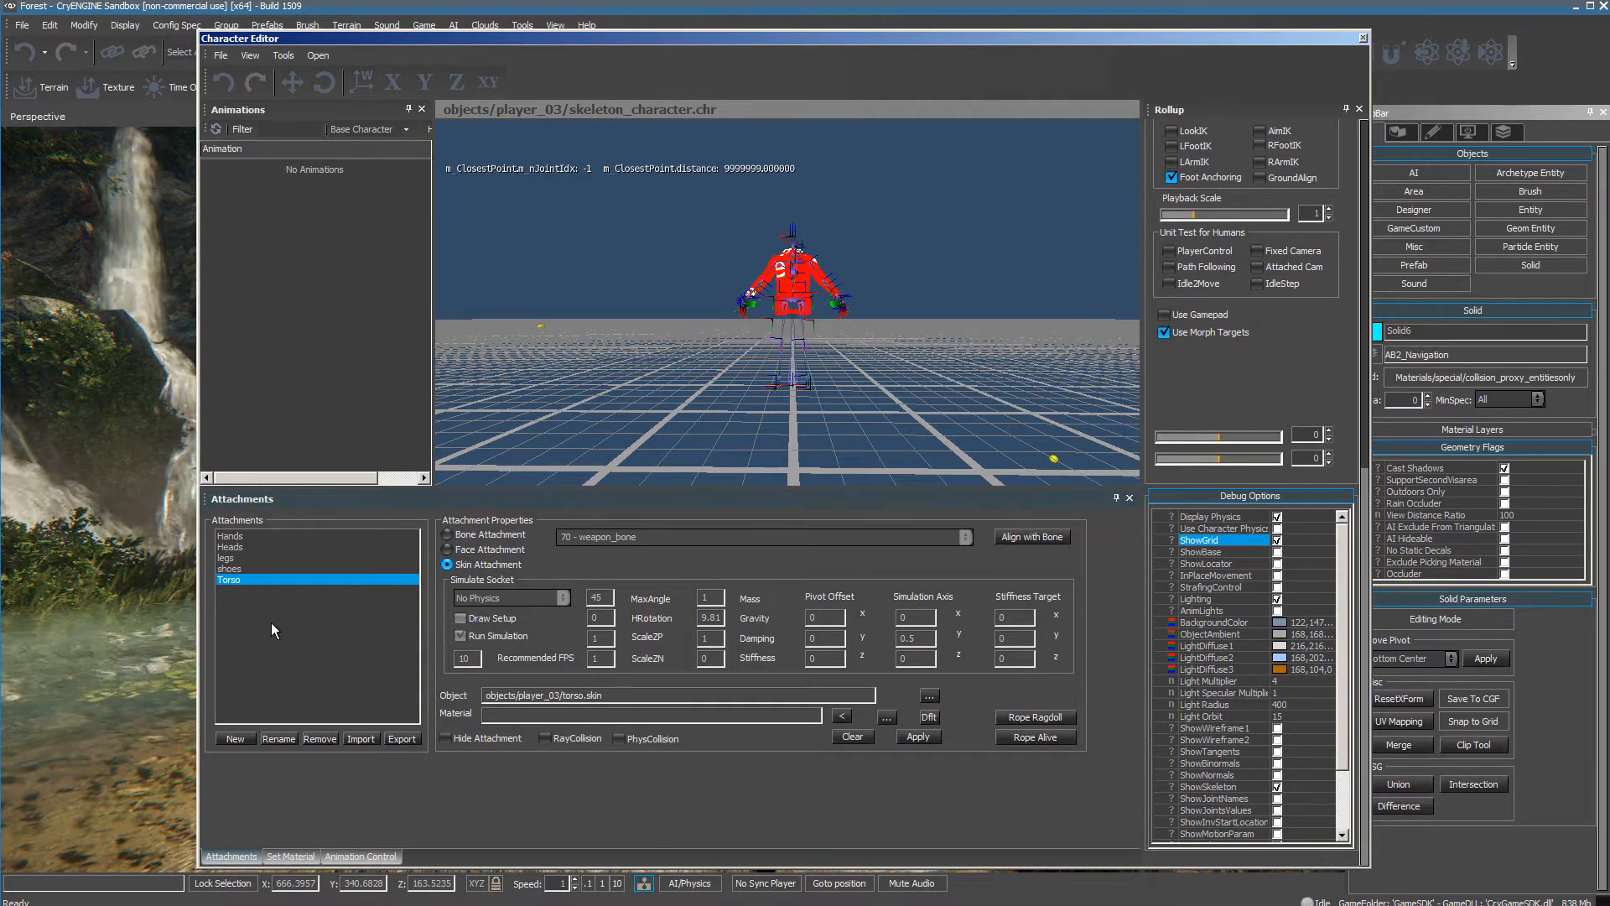
Assign hands.skin from the Player_03 folder as the Hands attachment's object and apply it.
left_click(226, 536)
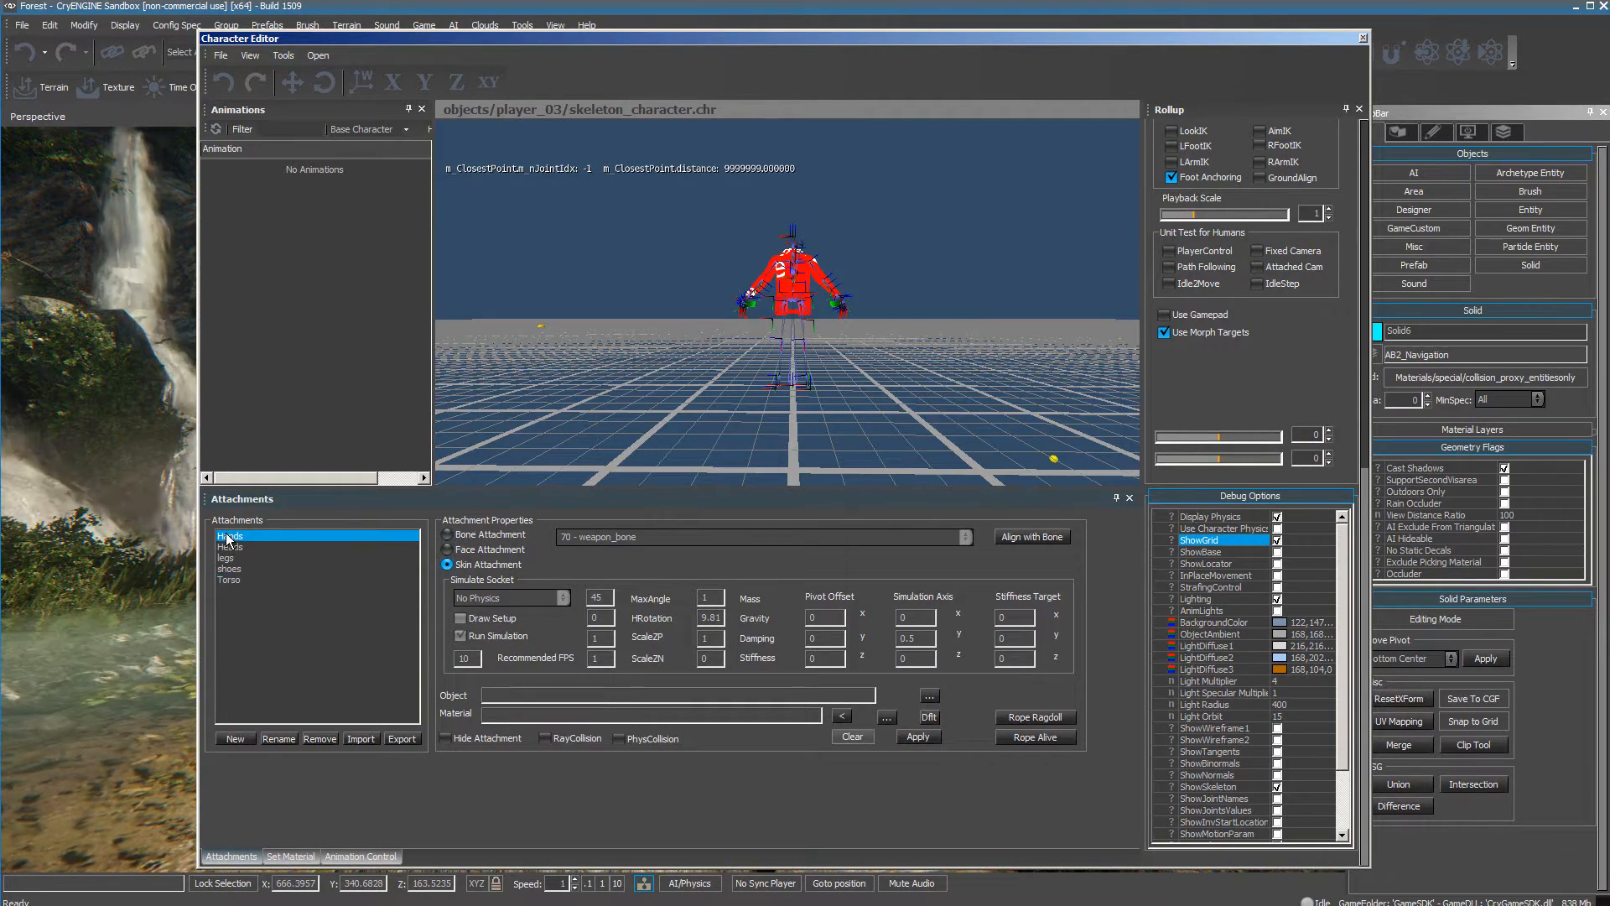
left_click(929, 696)
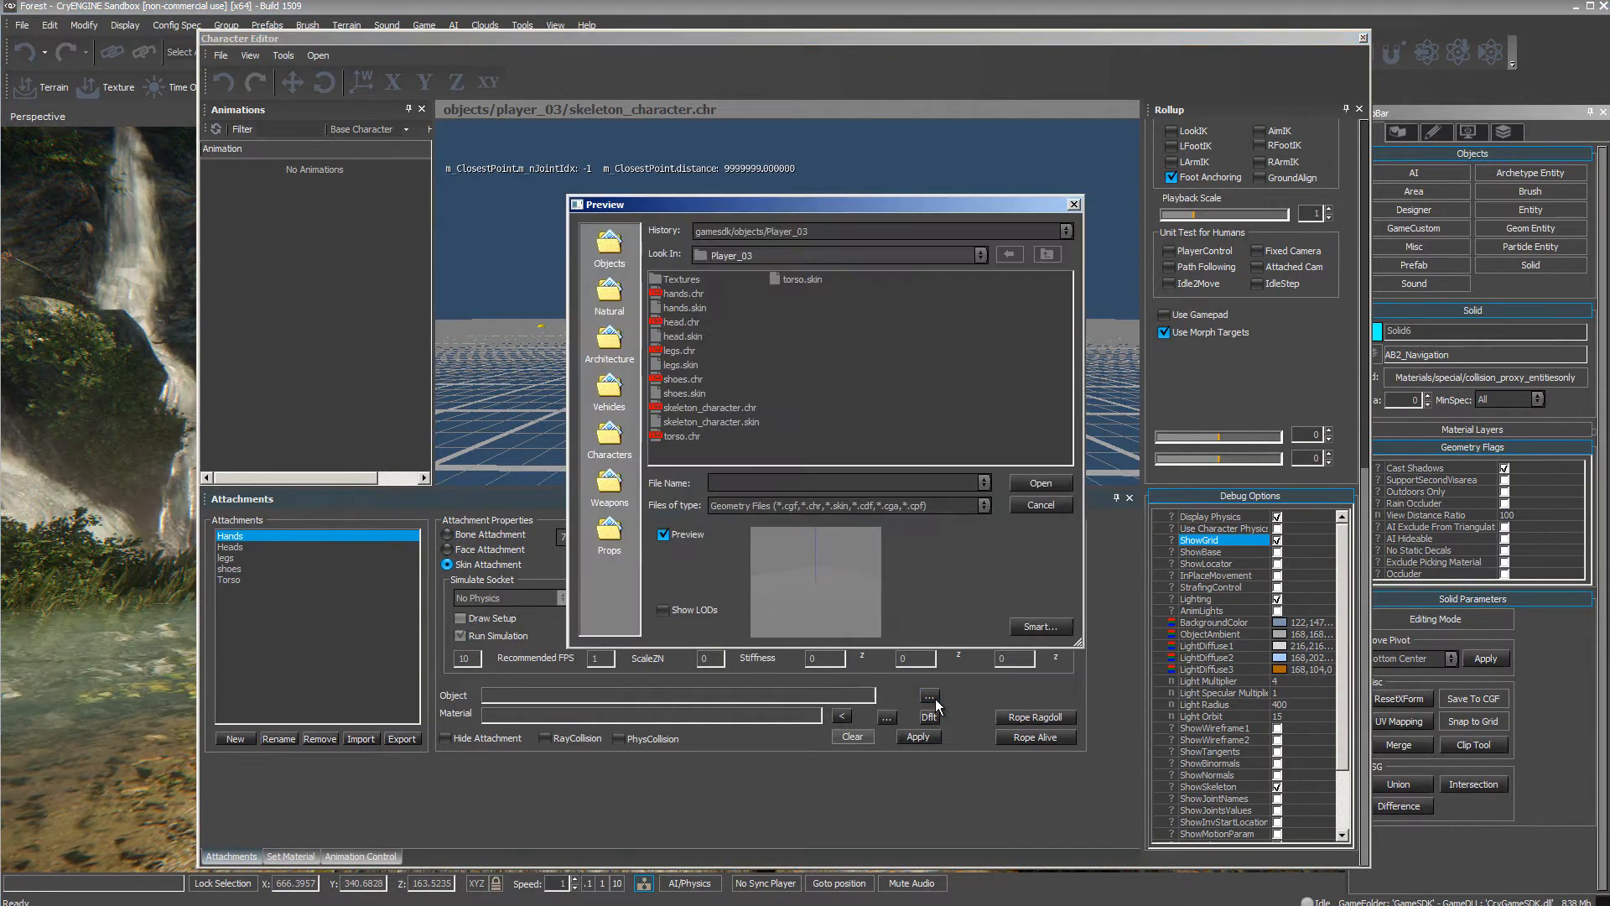
left_click(687, 310)
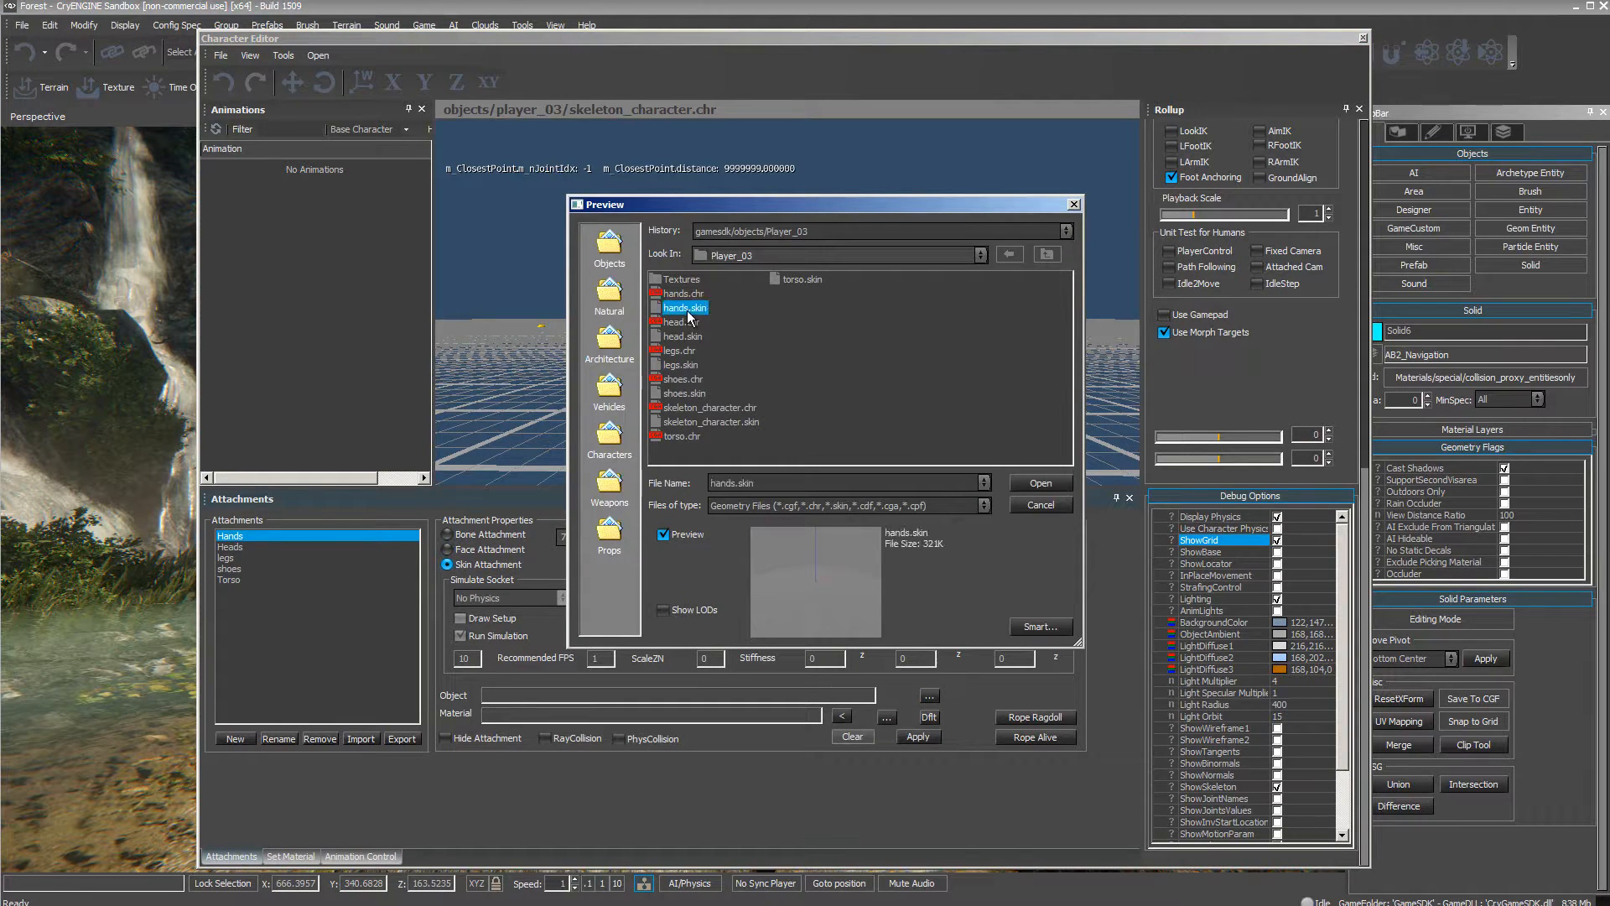
left_click(1041, 483)
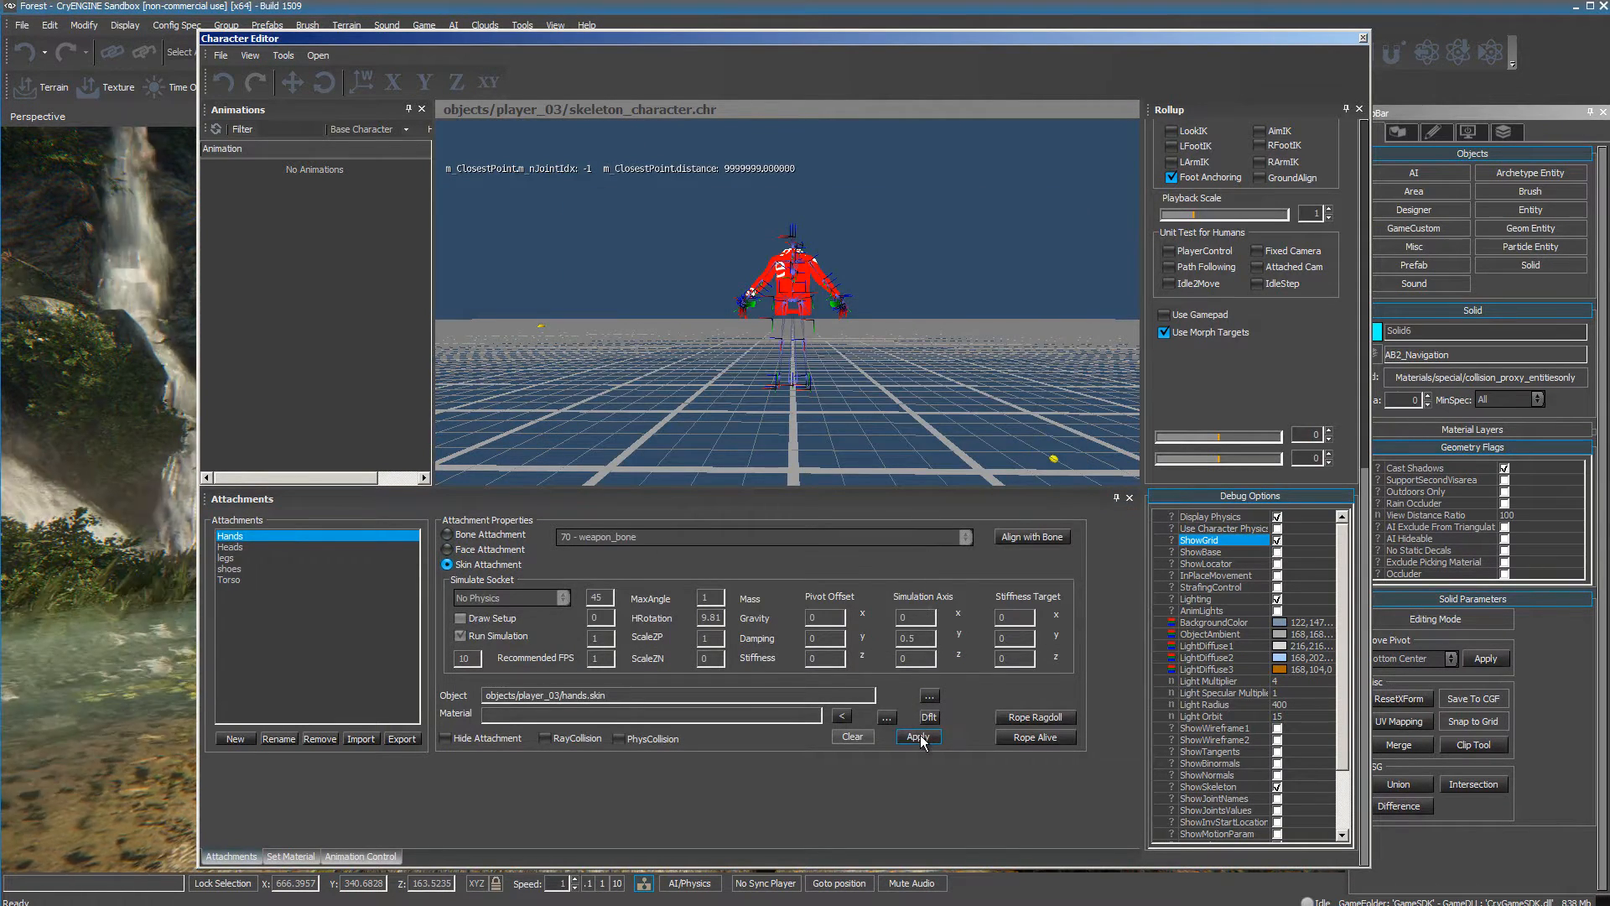
Assign head.skin from the Player_03 folder as the Heads attachment's object and apply it.
left_click(245, 548)
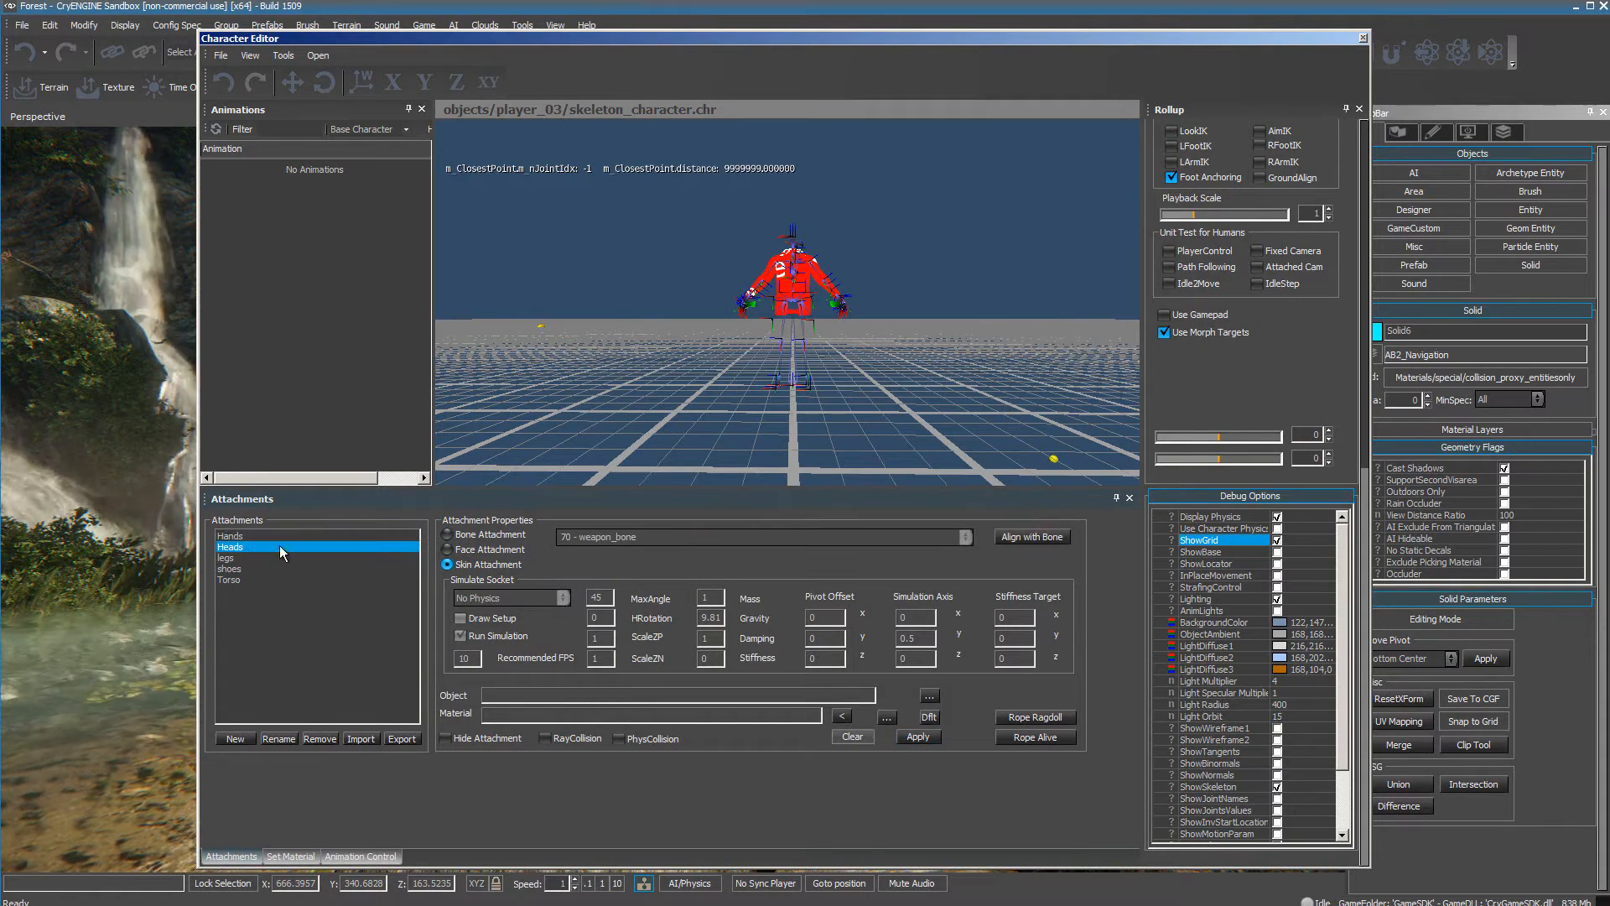
left_click(929, 696)
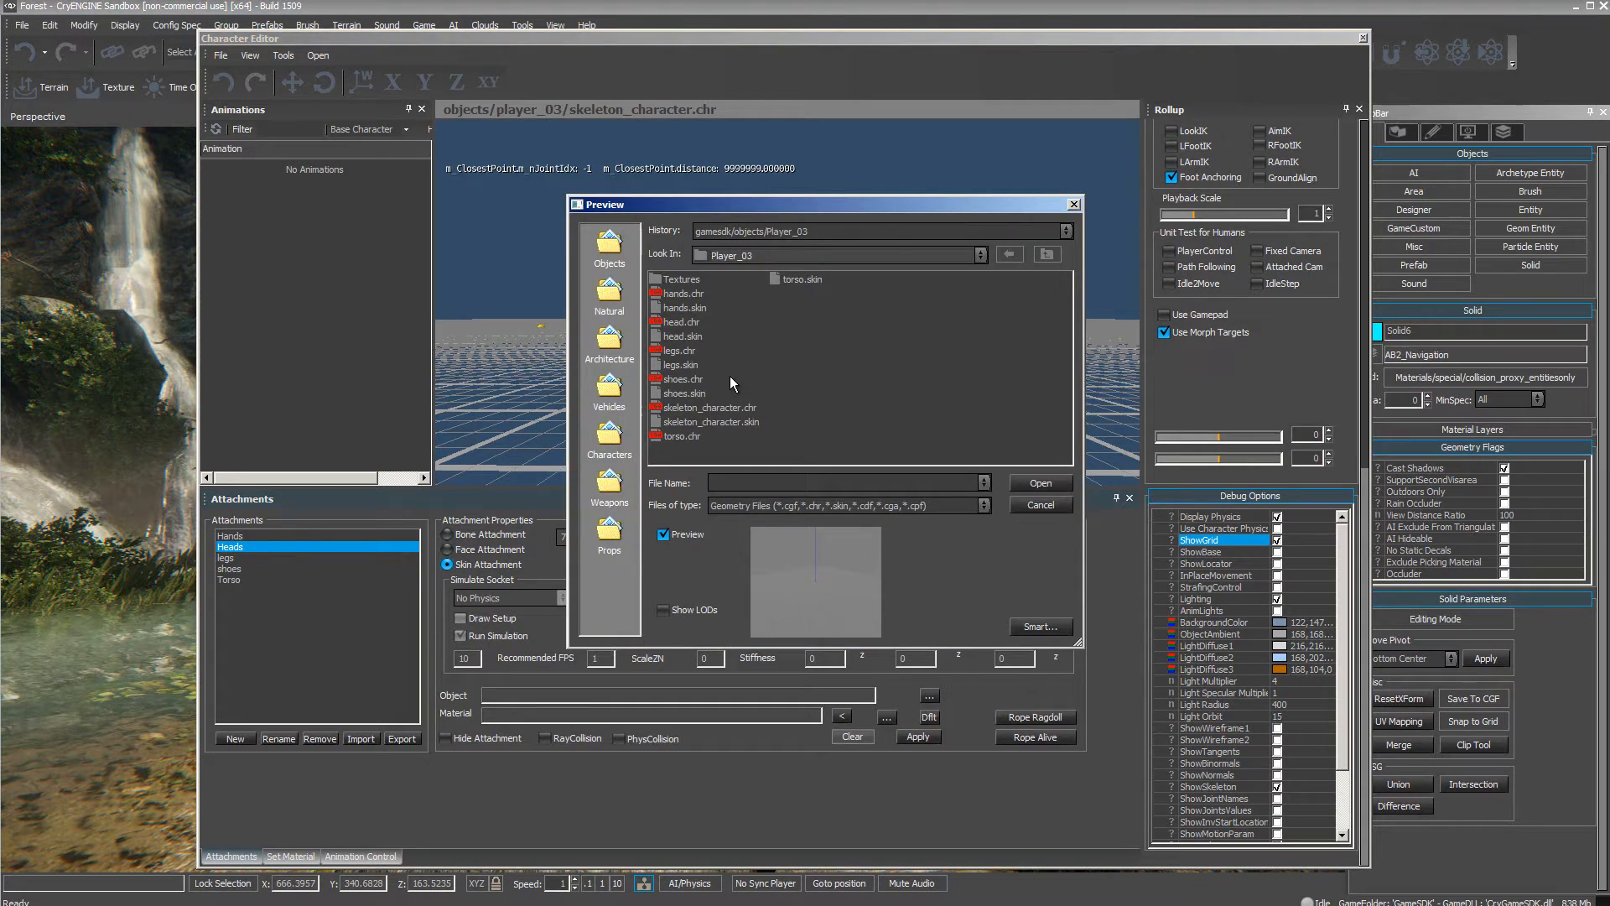
left_click(683, 336)
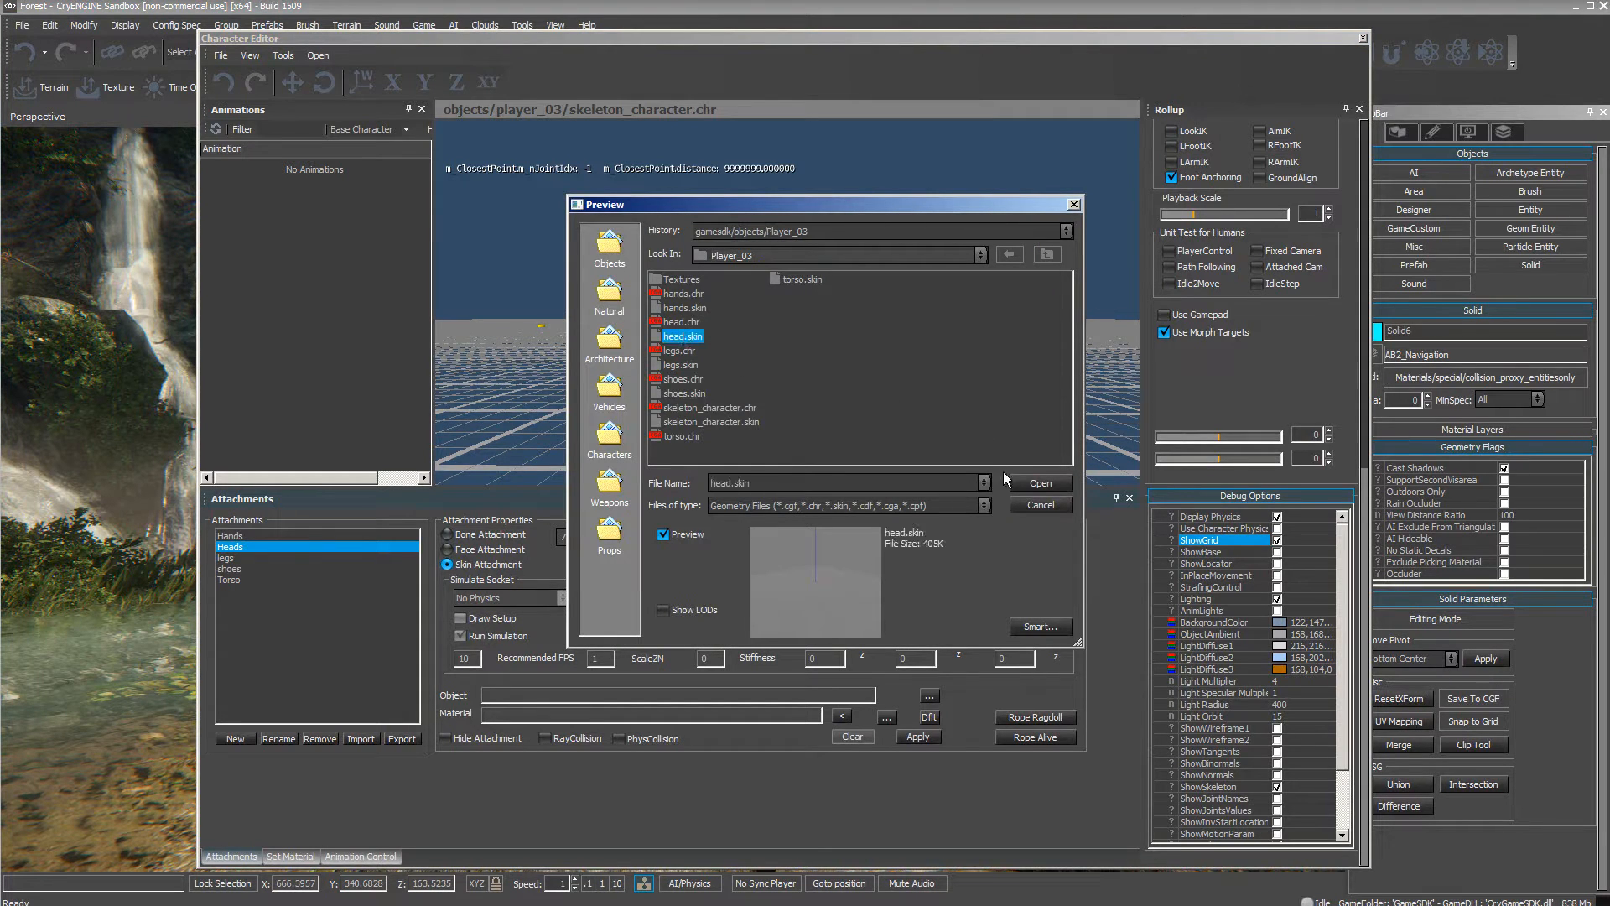
left_click(1033, 483)
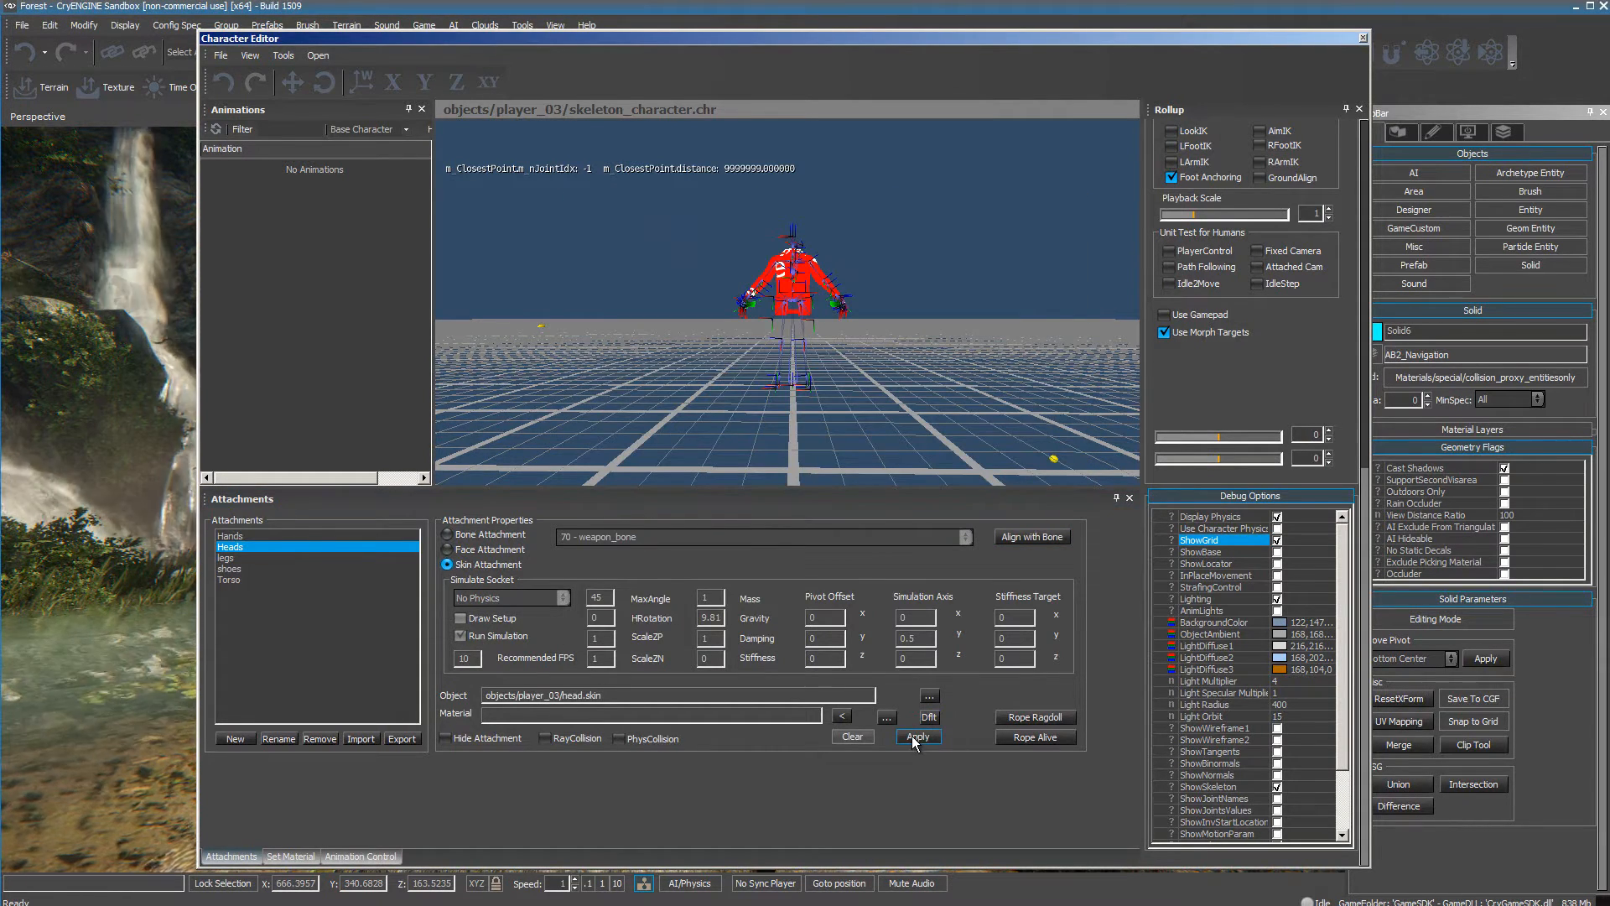
left_click(913, 736)
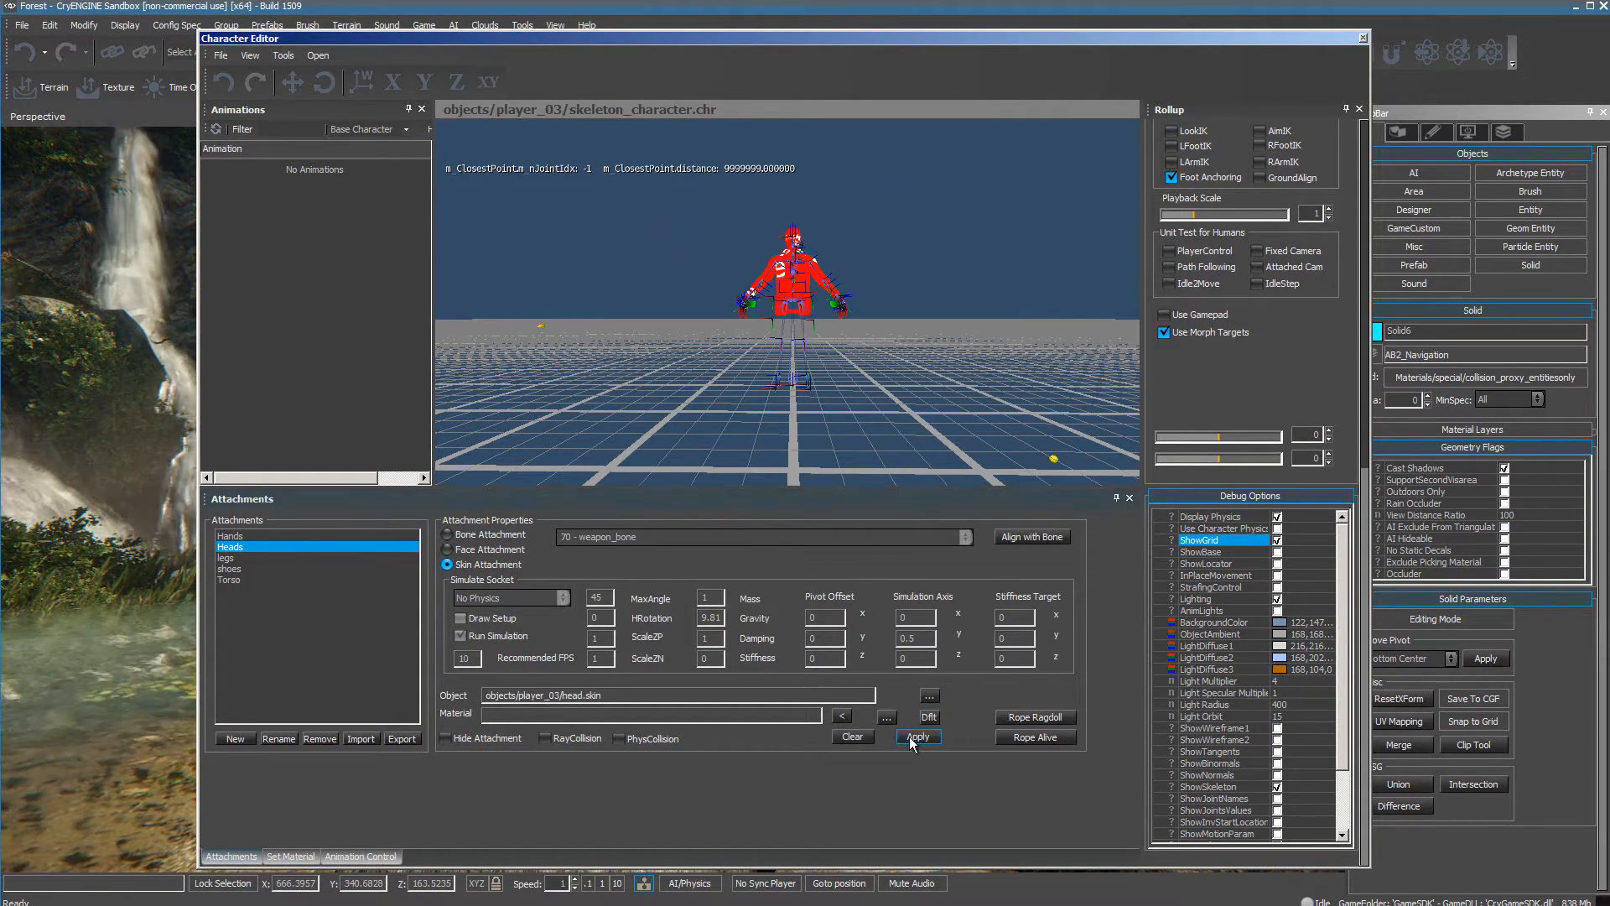
Assign head.skin from the Player_03 folder as the legs attachment's object and apply it.
left_click(227, 558)
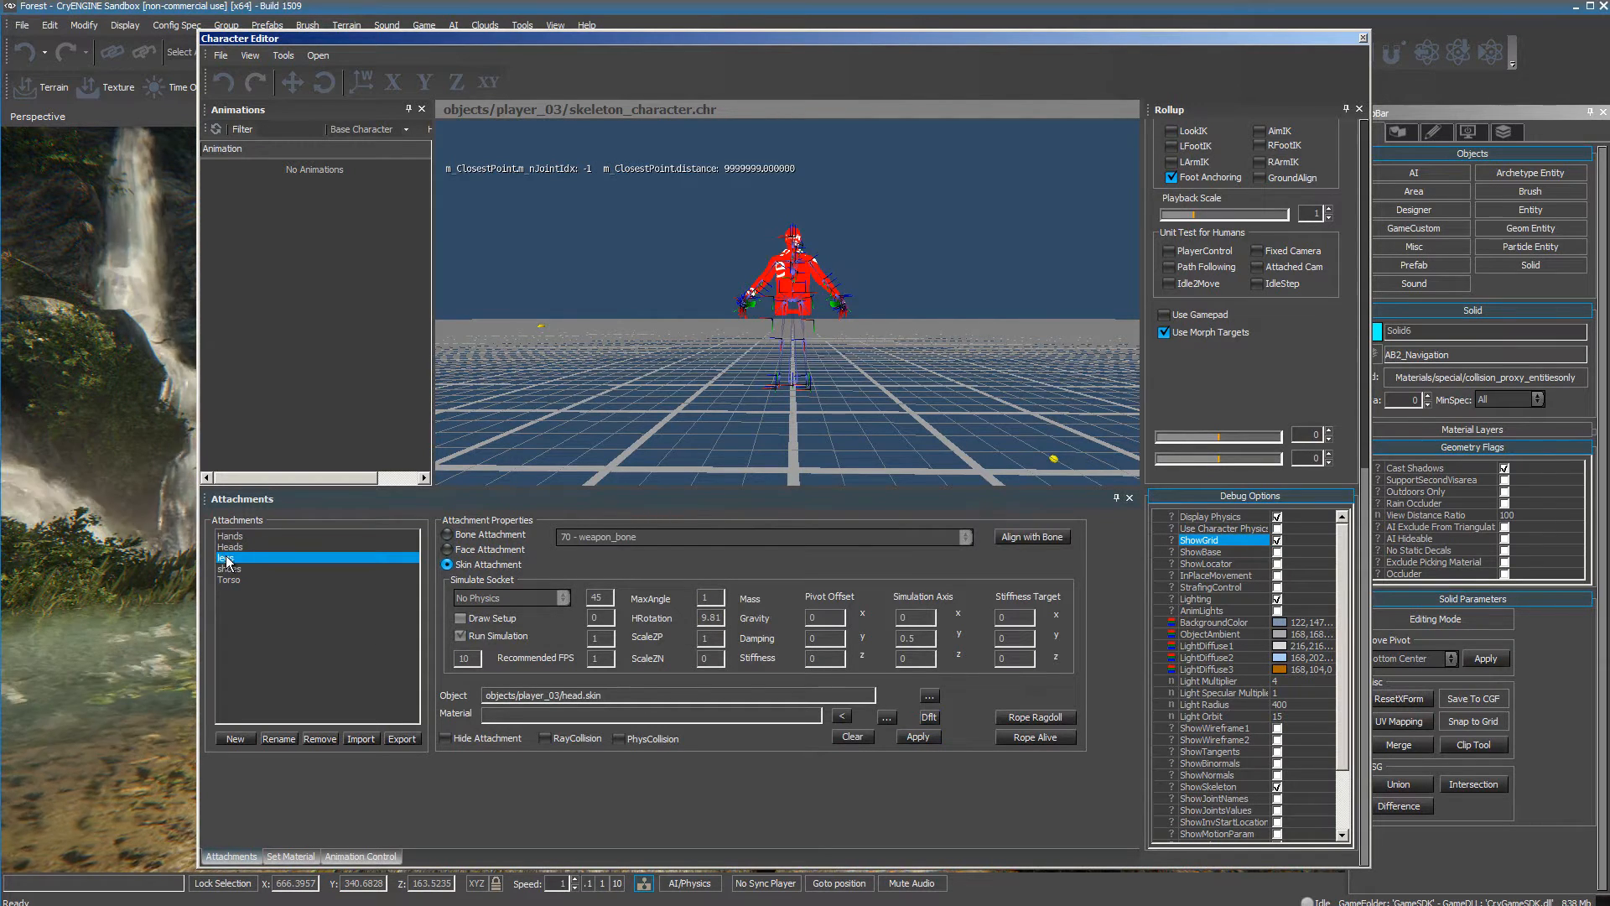
left_click(928, 696)
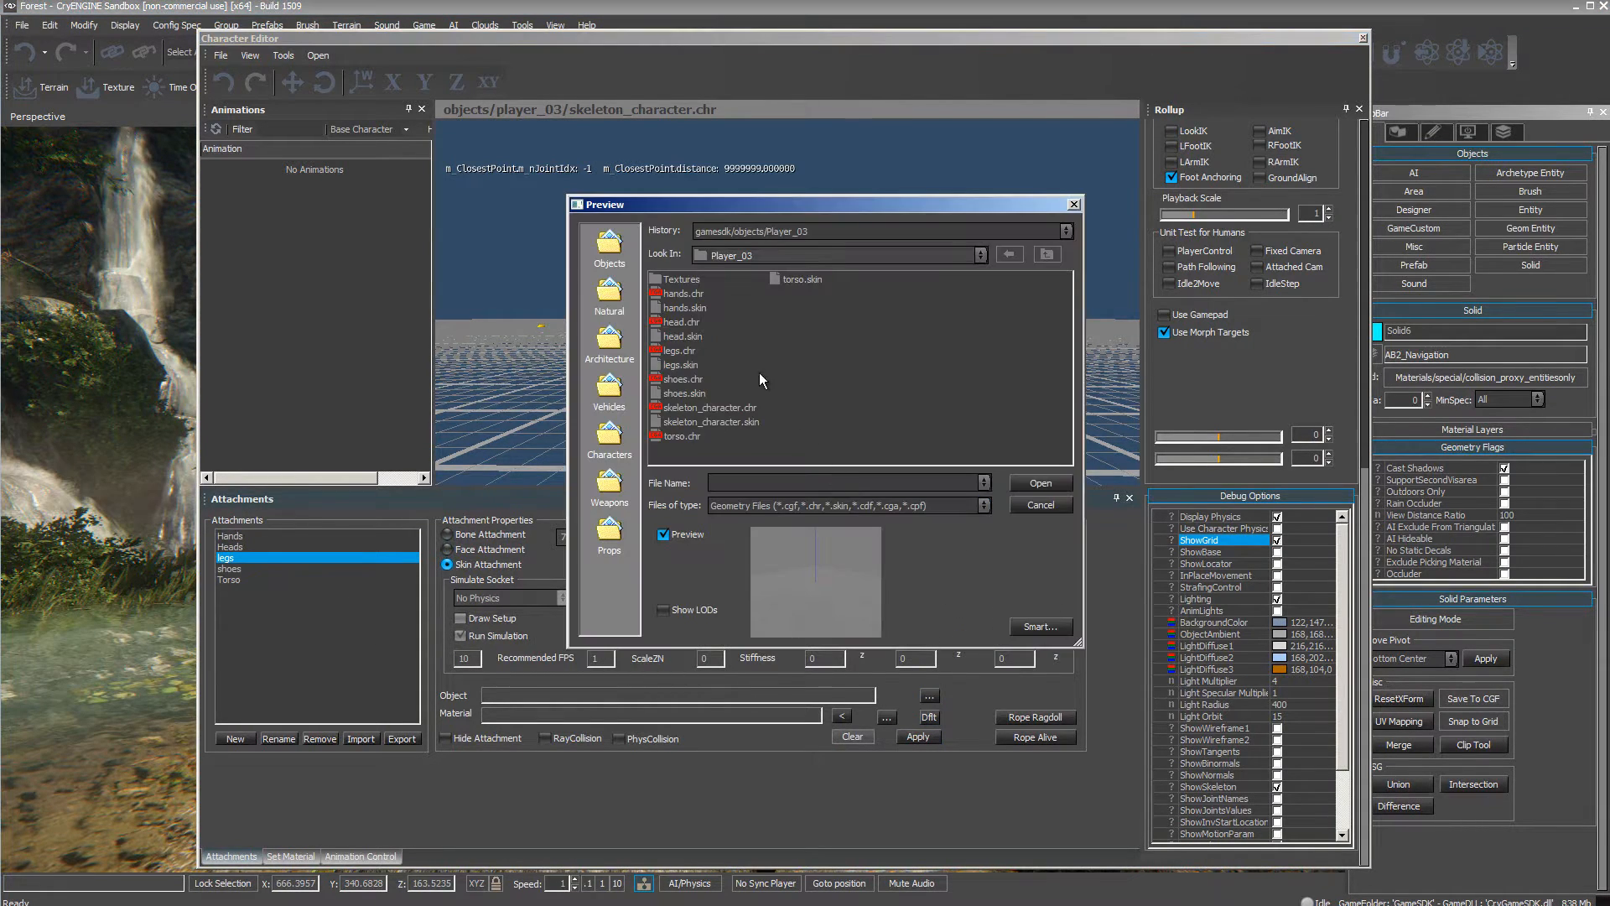
left_click(681, 339)
left_click(1011, 483)
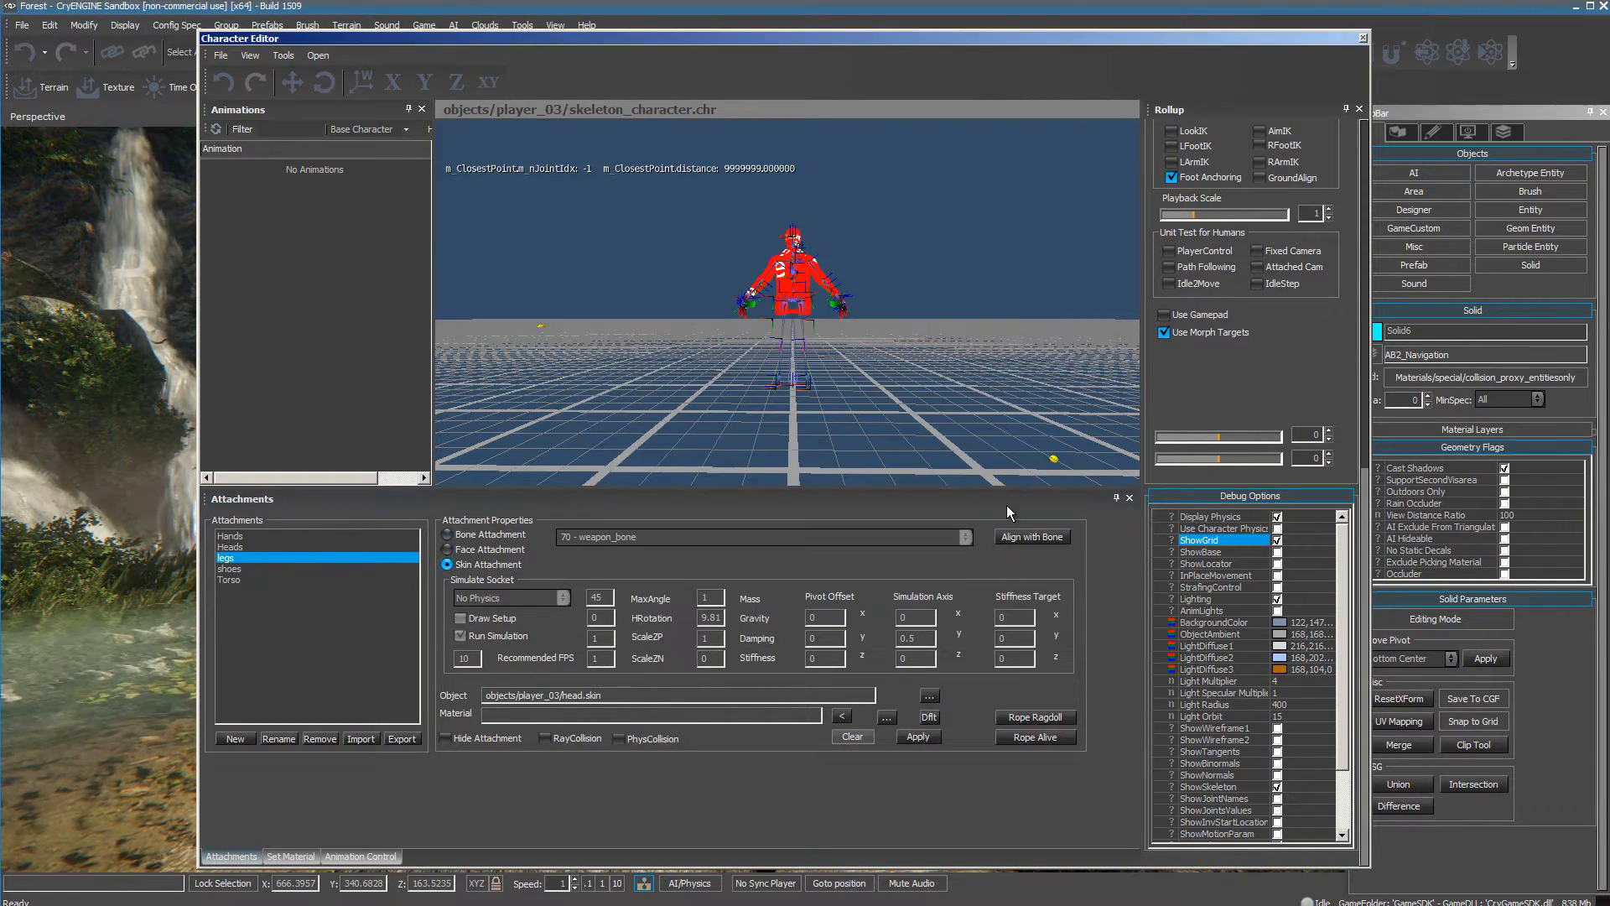
left_click(916, 737)
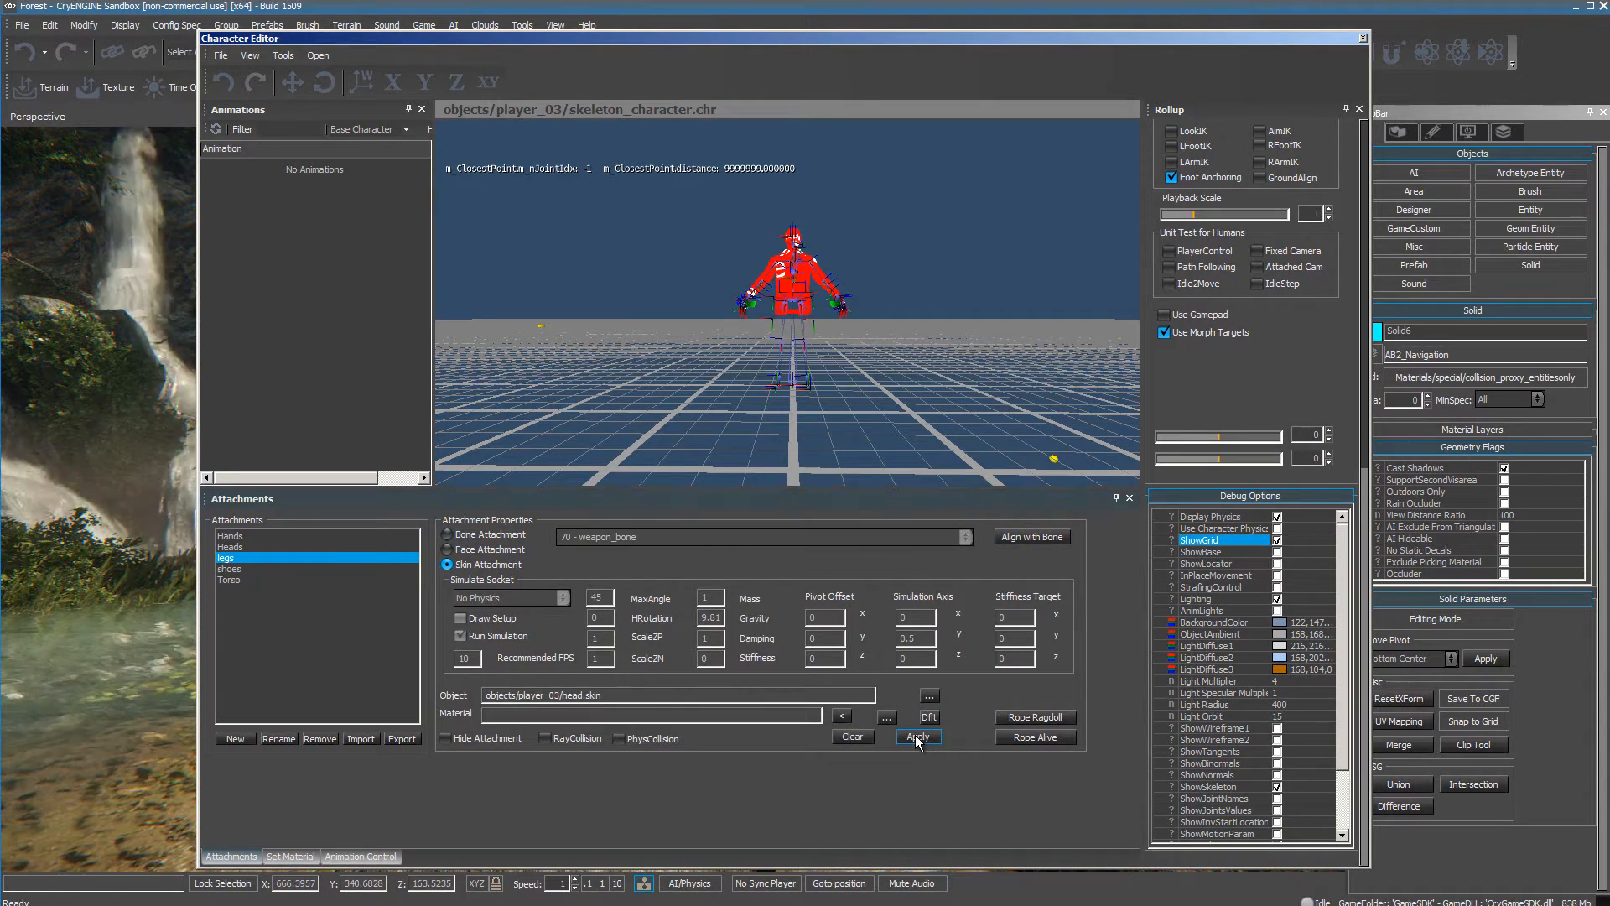
Assign shoes.skin from the Player_03 folder as the shoes attachment's object and apply it.
left_click(230, 569)
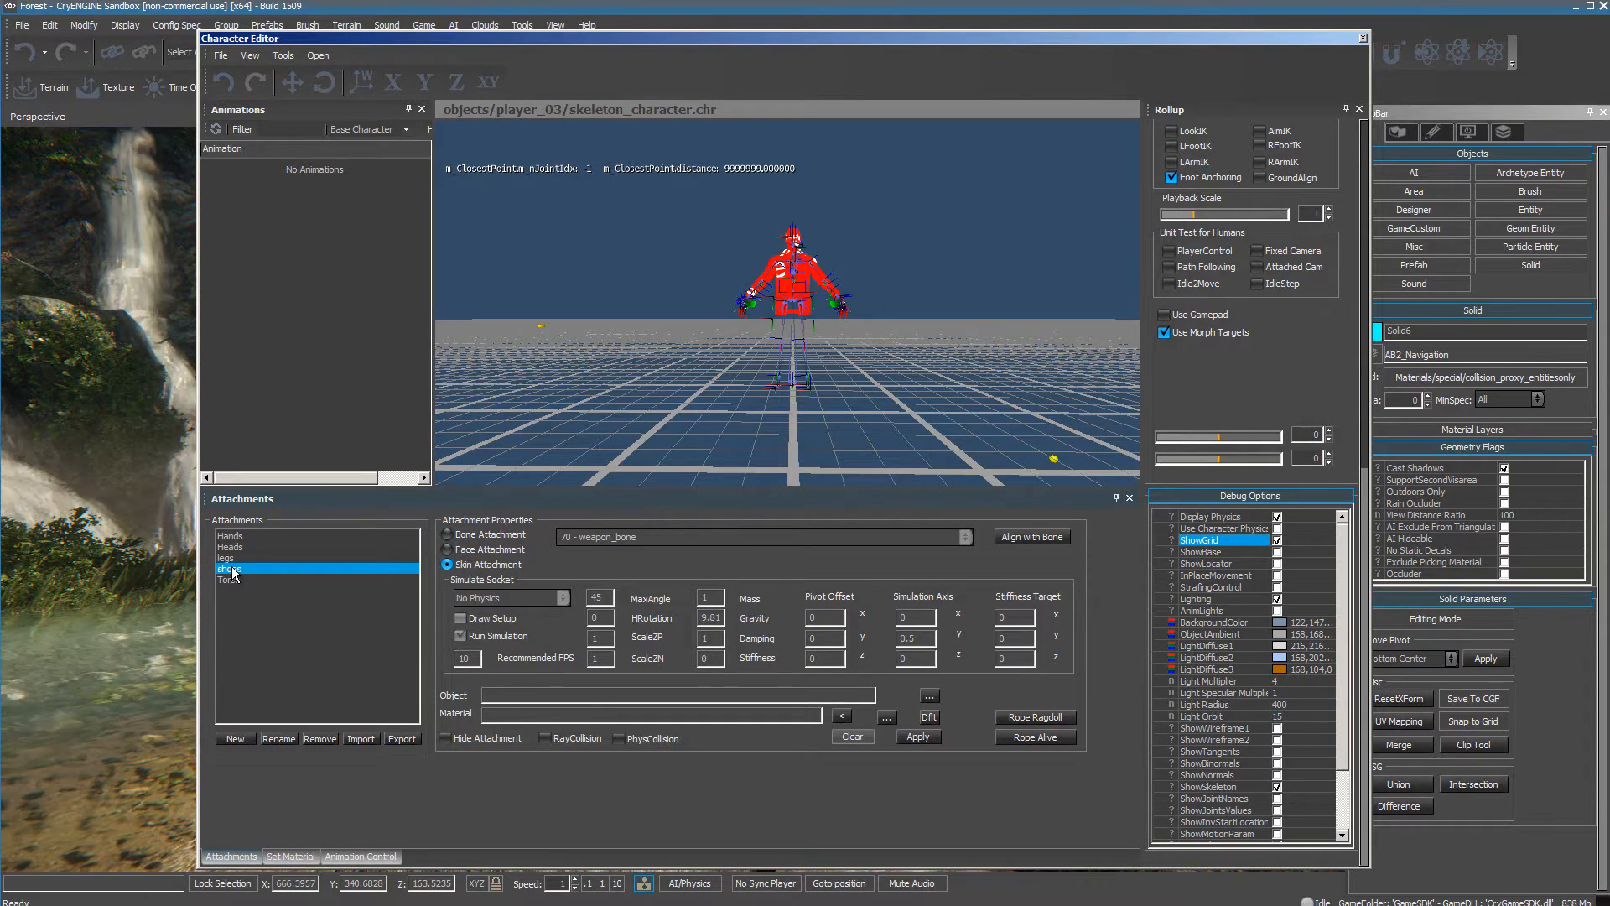
left_click(929, 696)
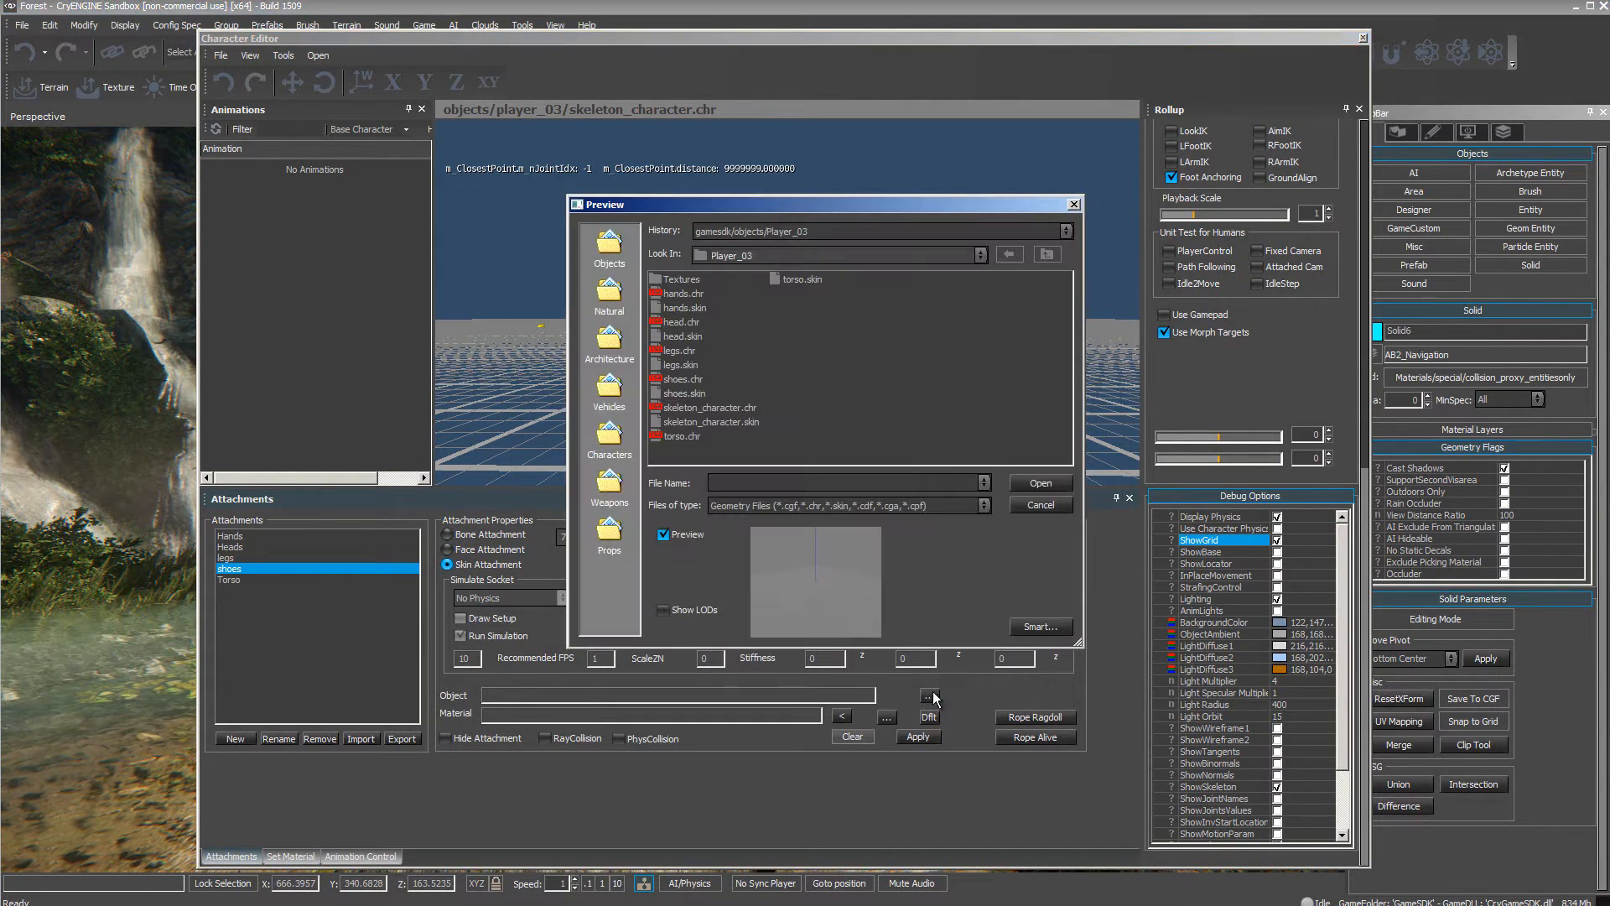
left_click(684, 393)
left_click(1038, 483)
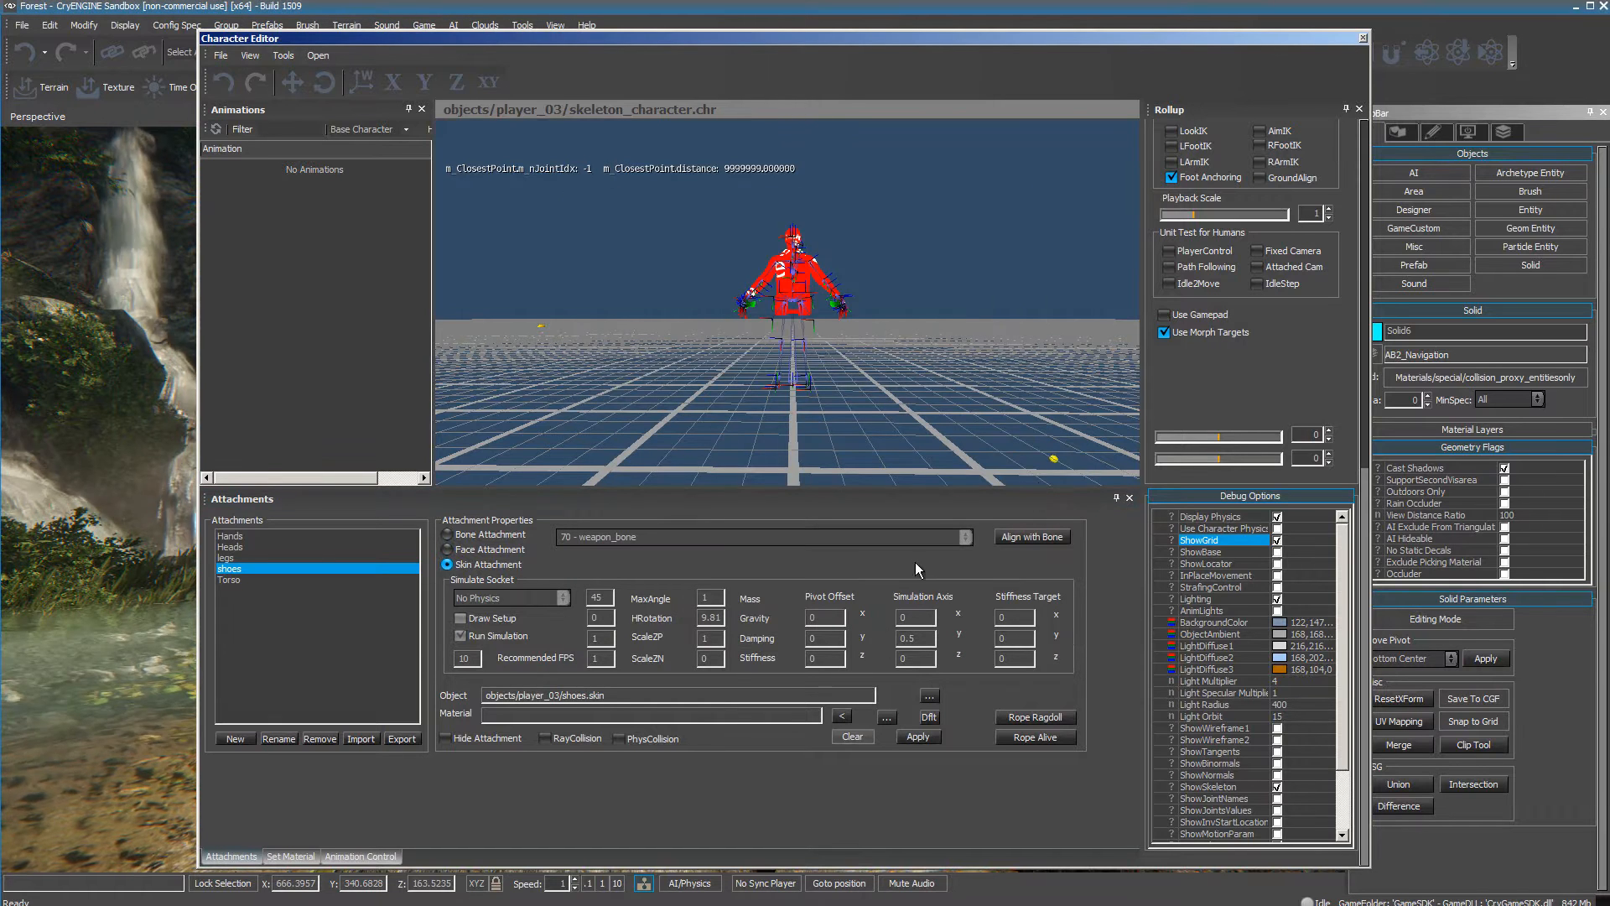
left_click(922, 738)
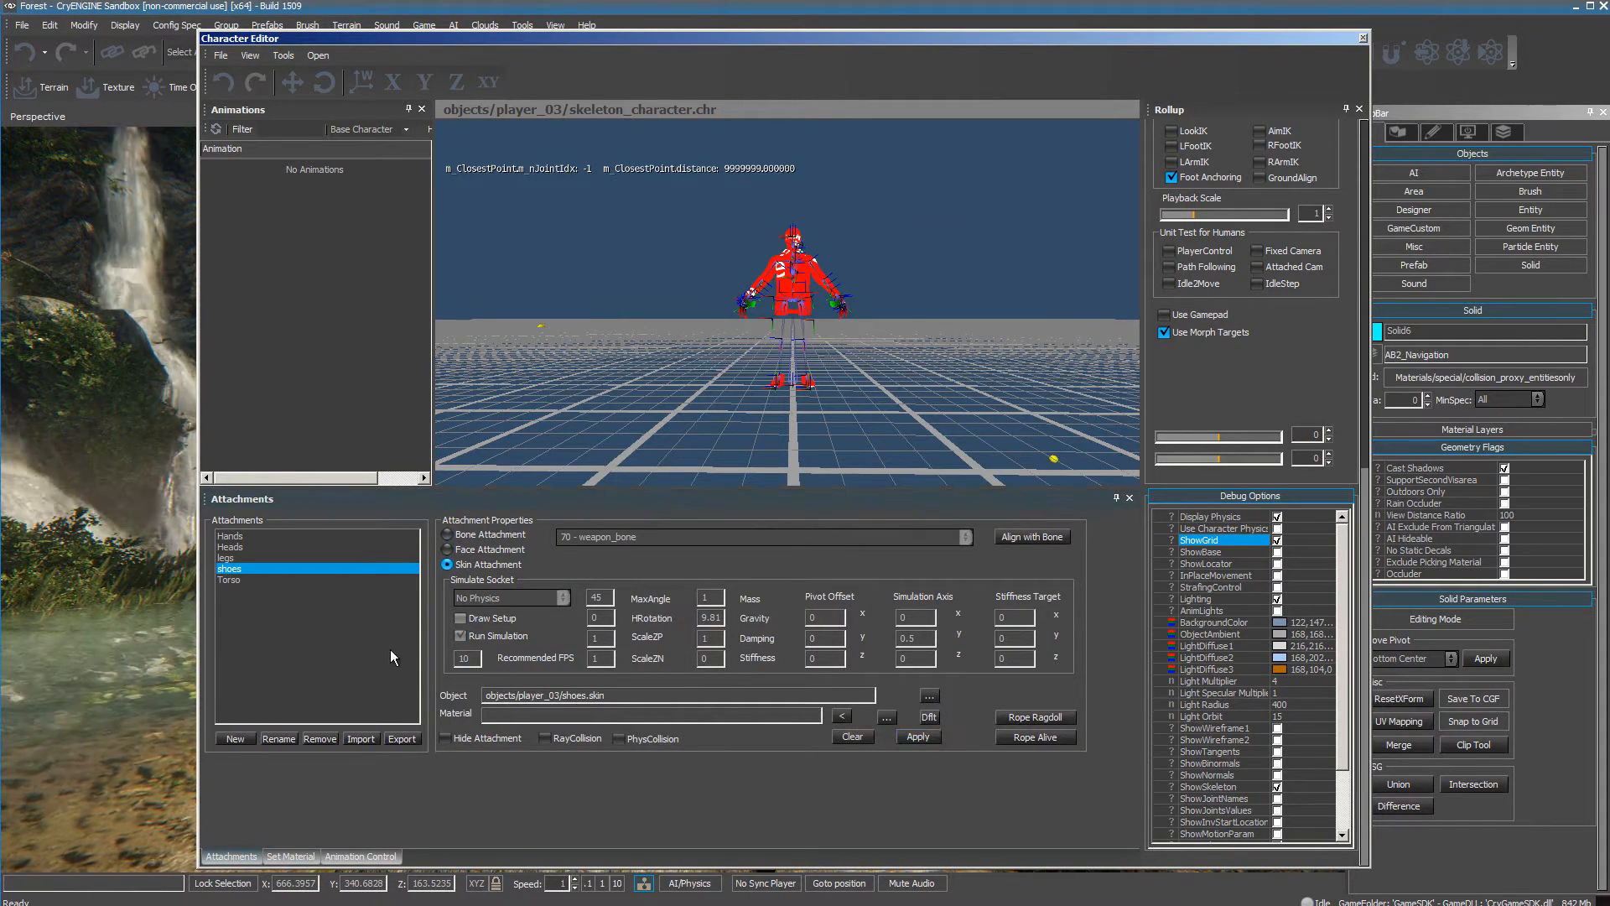
Replace the legs attachment's object with legs.skin from the Player_03 folder and apply it.
left_click(239, 559)
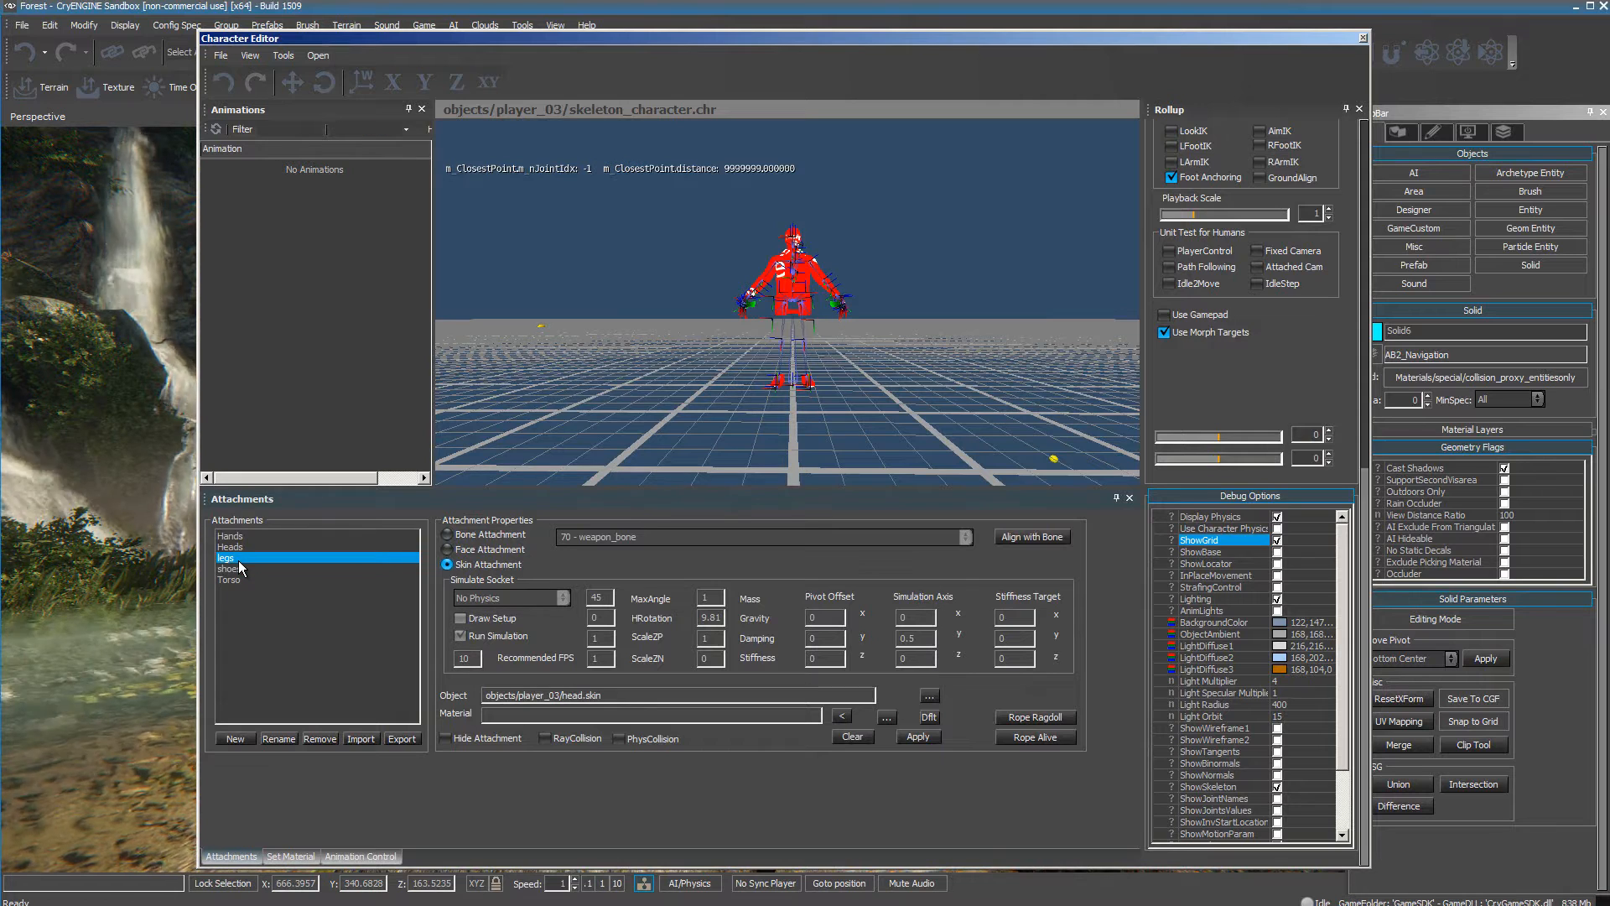
left_click(929, 696)
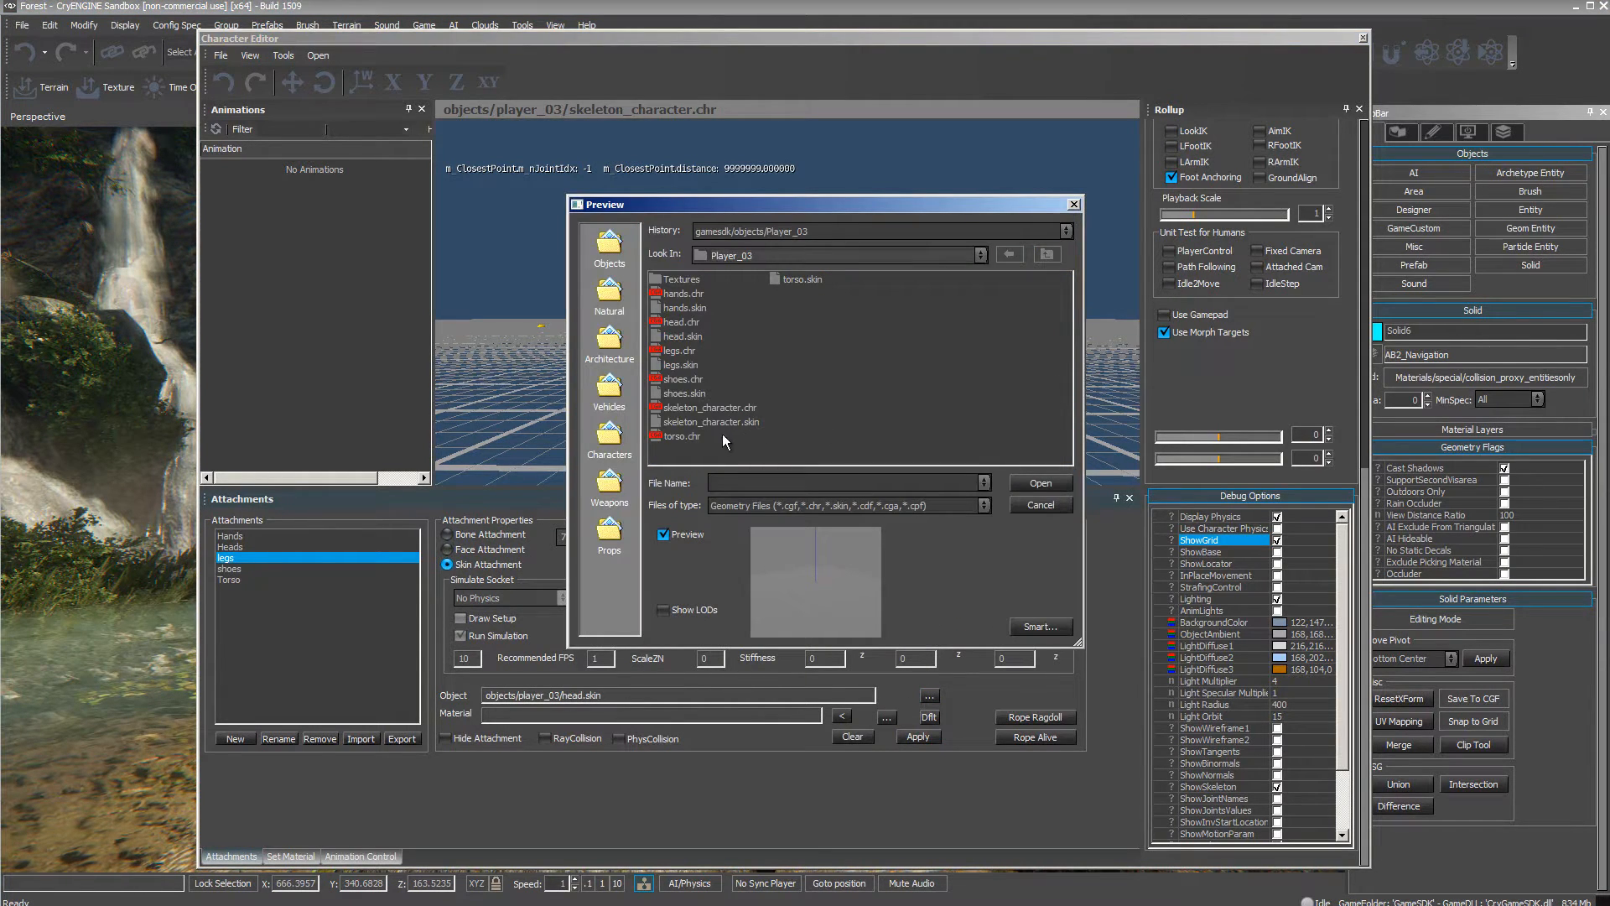
left_click(673, 367)
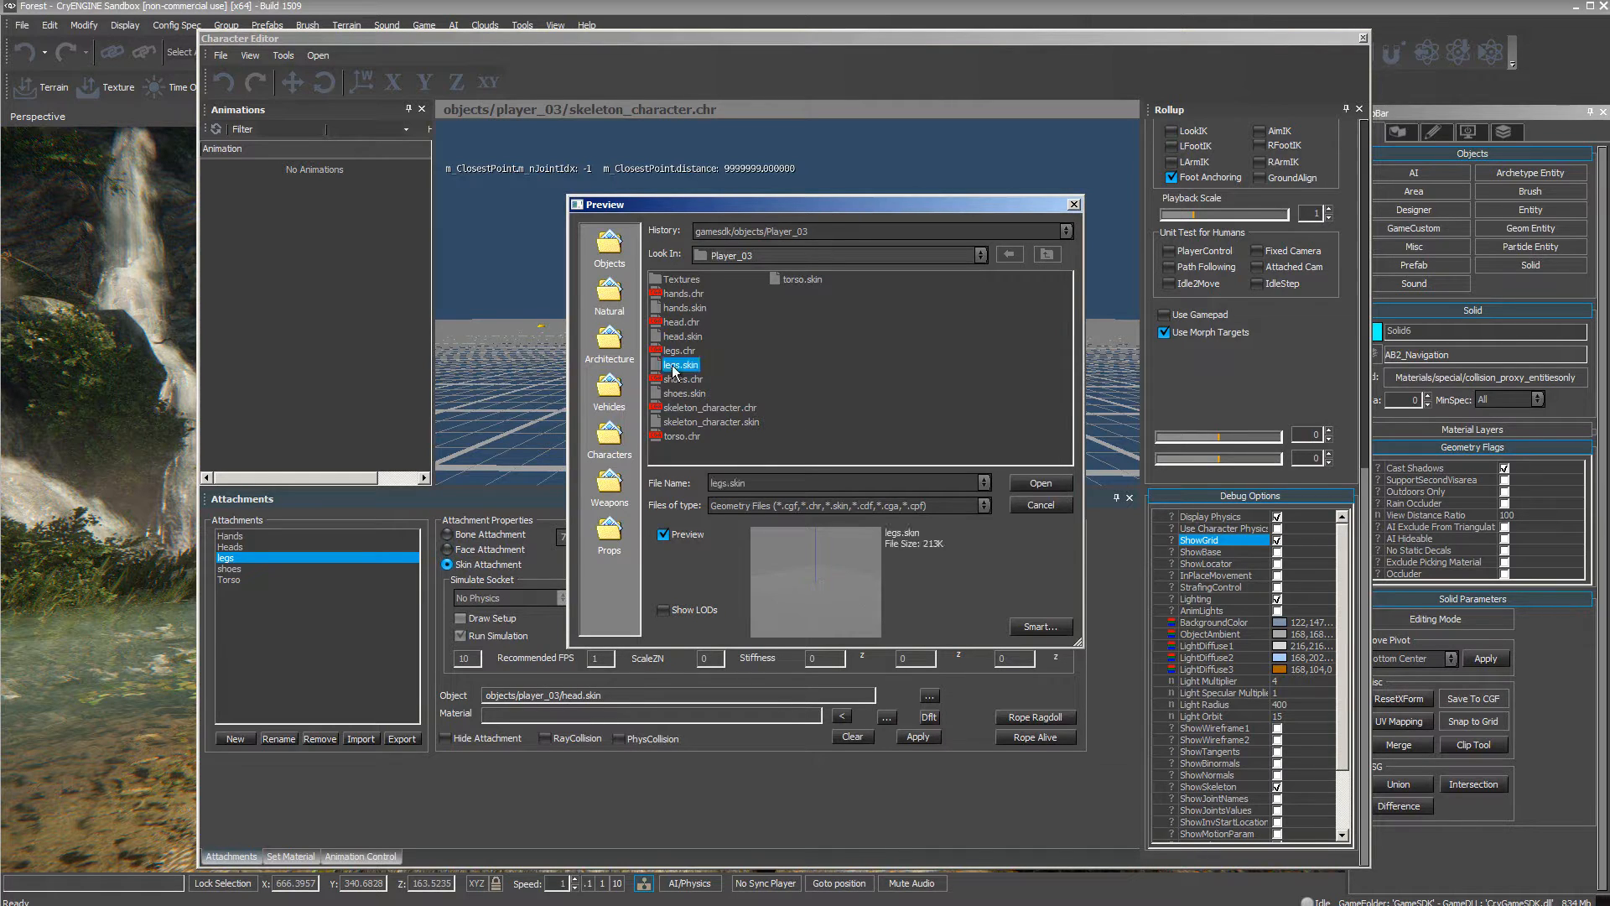
left_click(1038, 485)
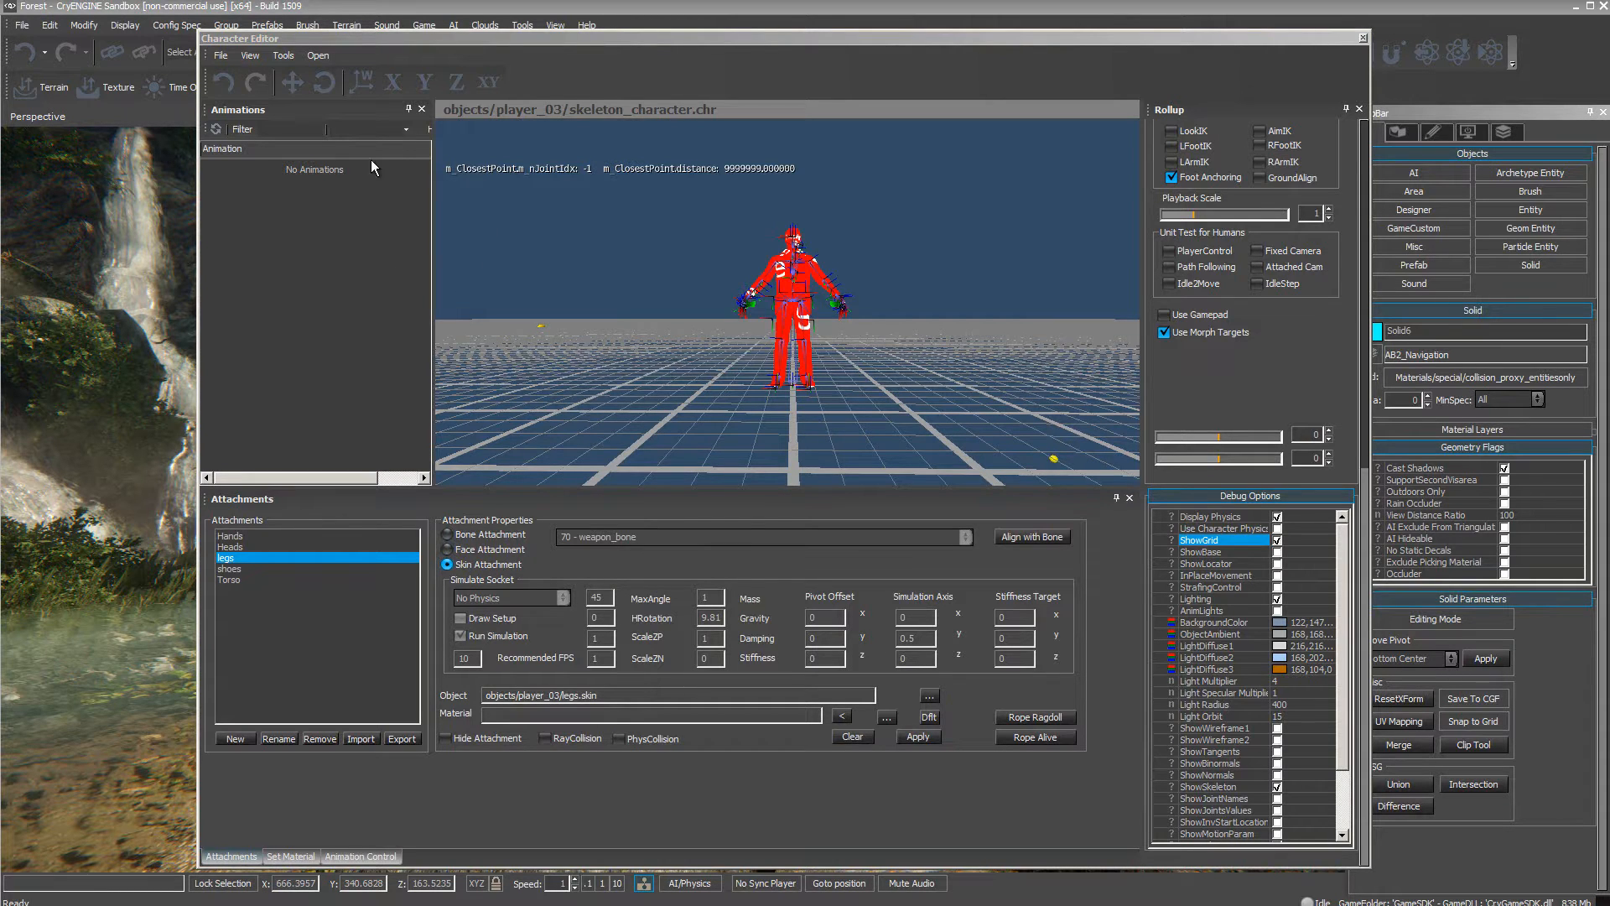
Save the assembled character as the character definition file Player_03 in the Player_03 folder.
left_click(220, 55)
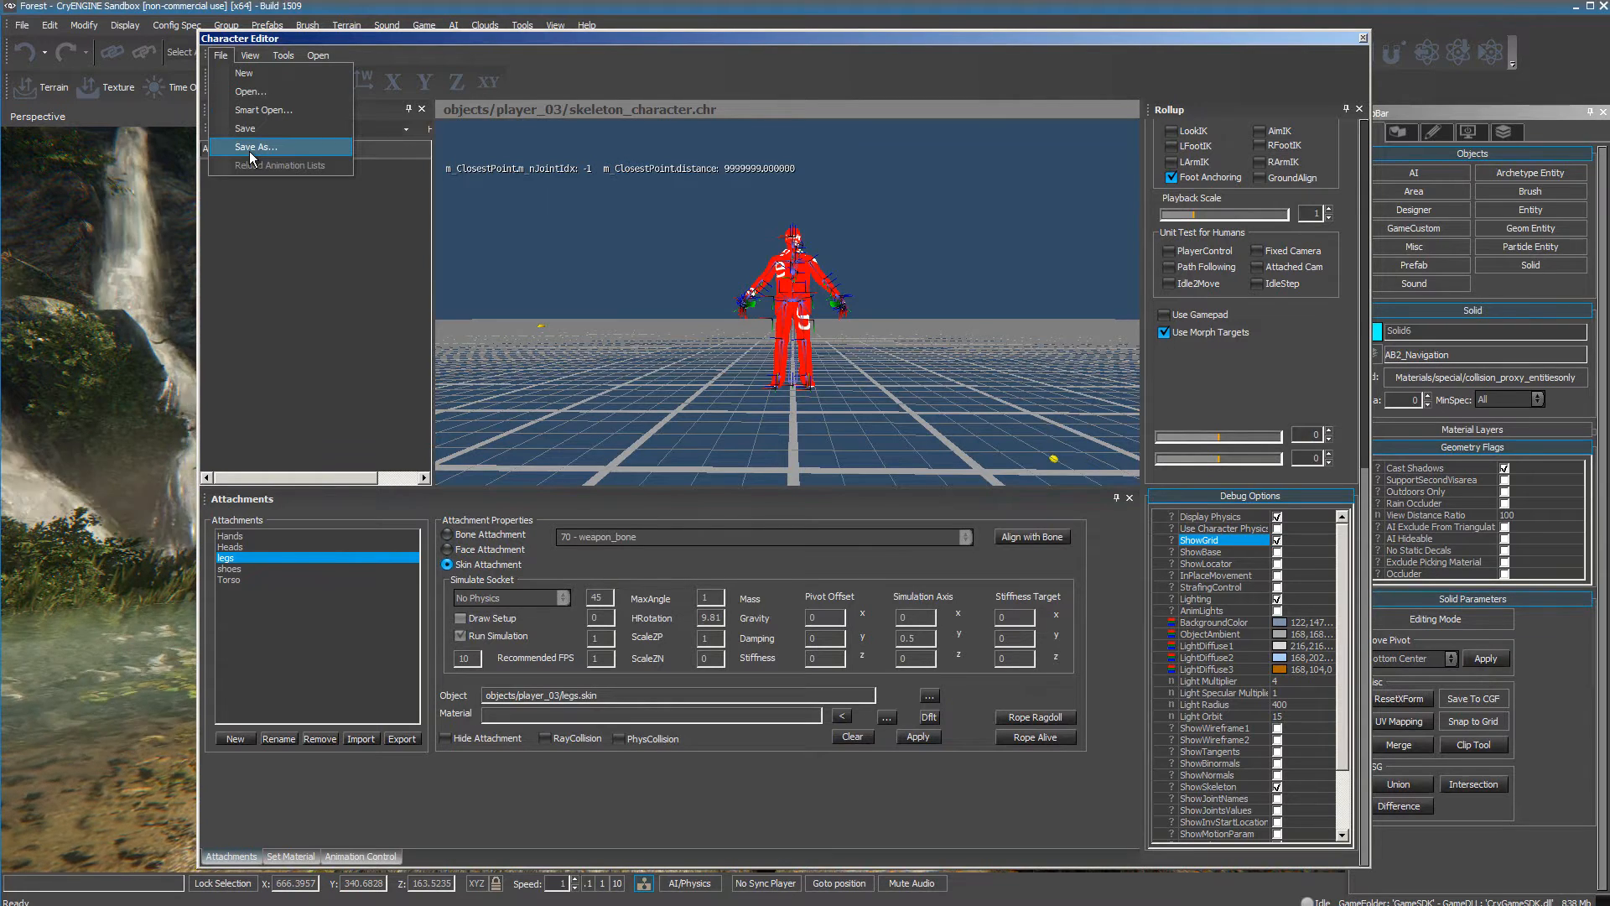
left_click(249, 151)
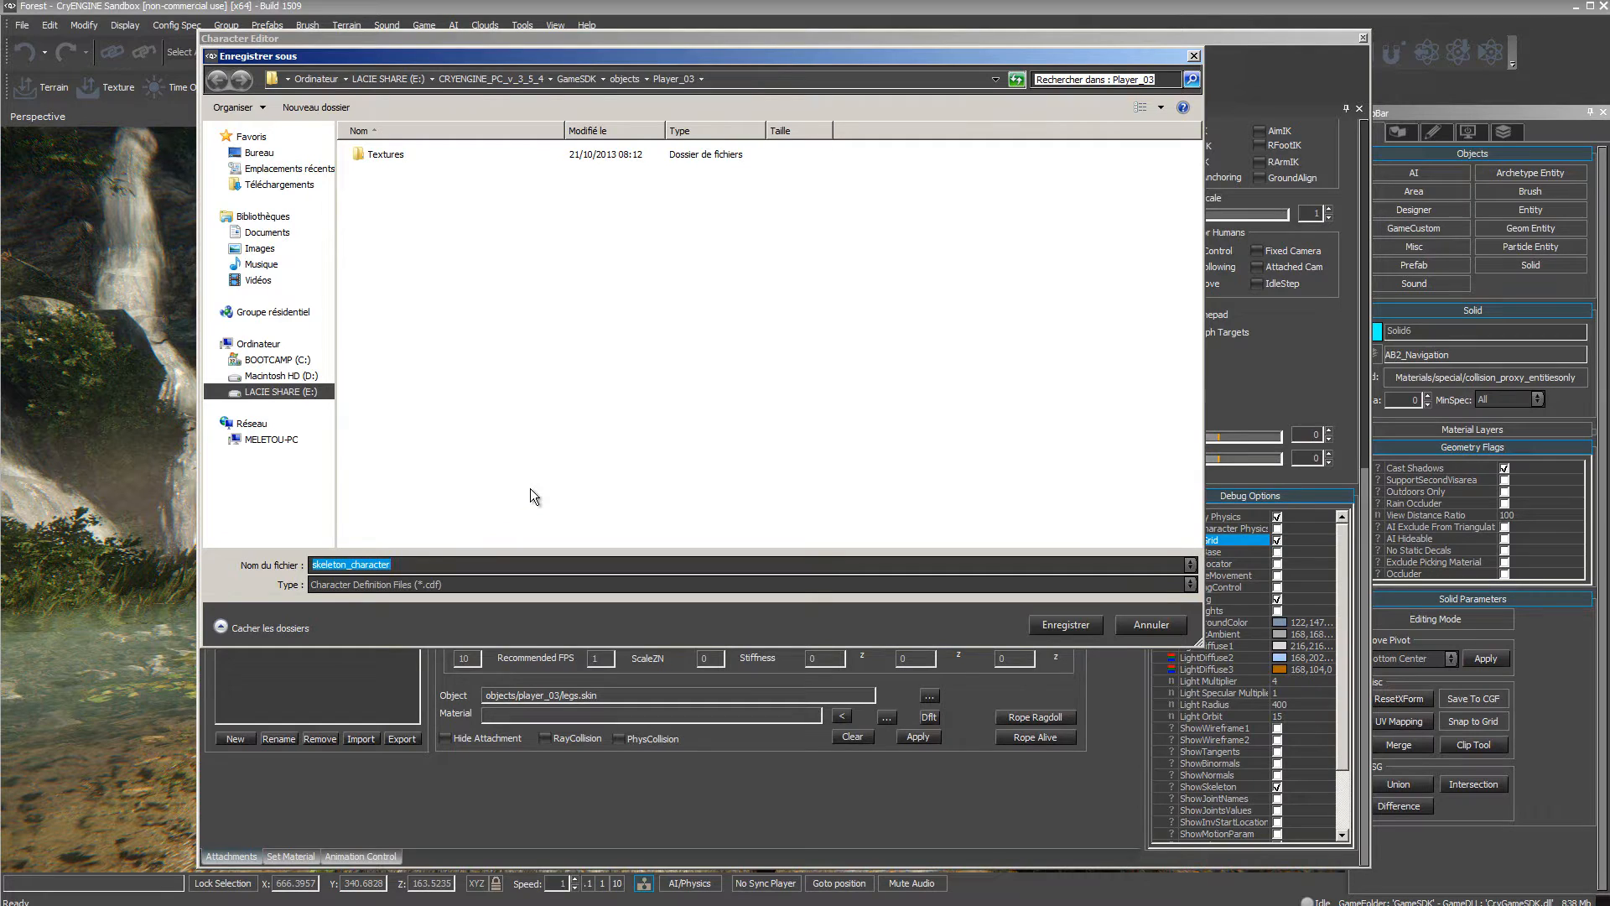
type("Playe")
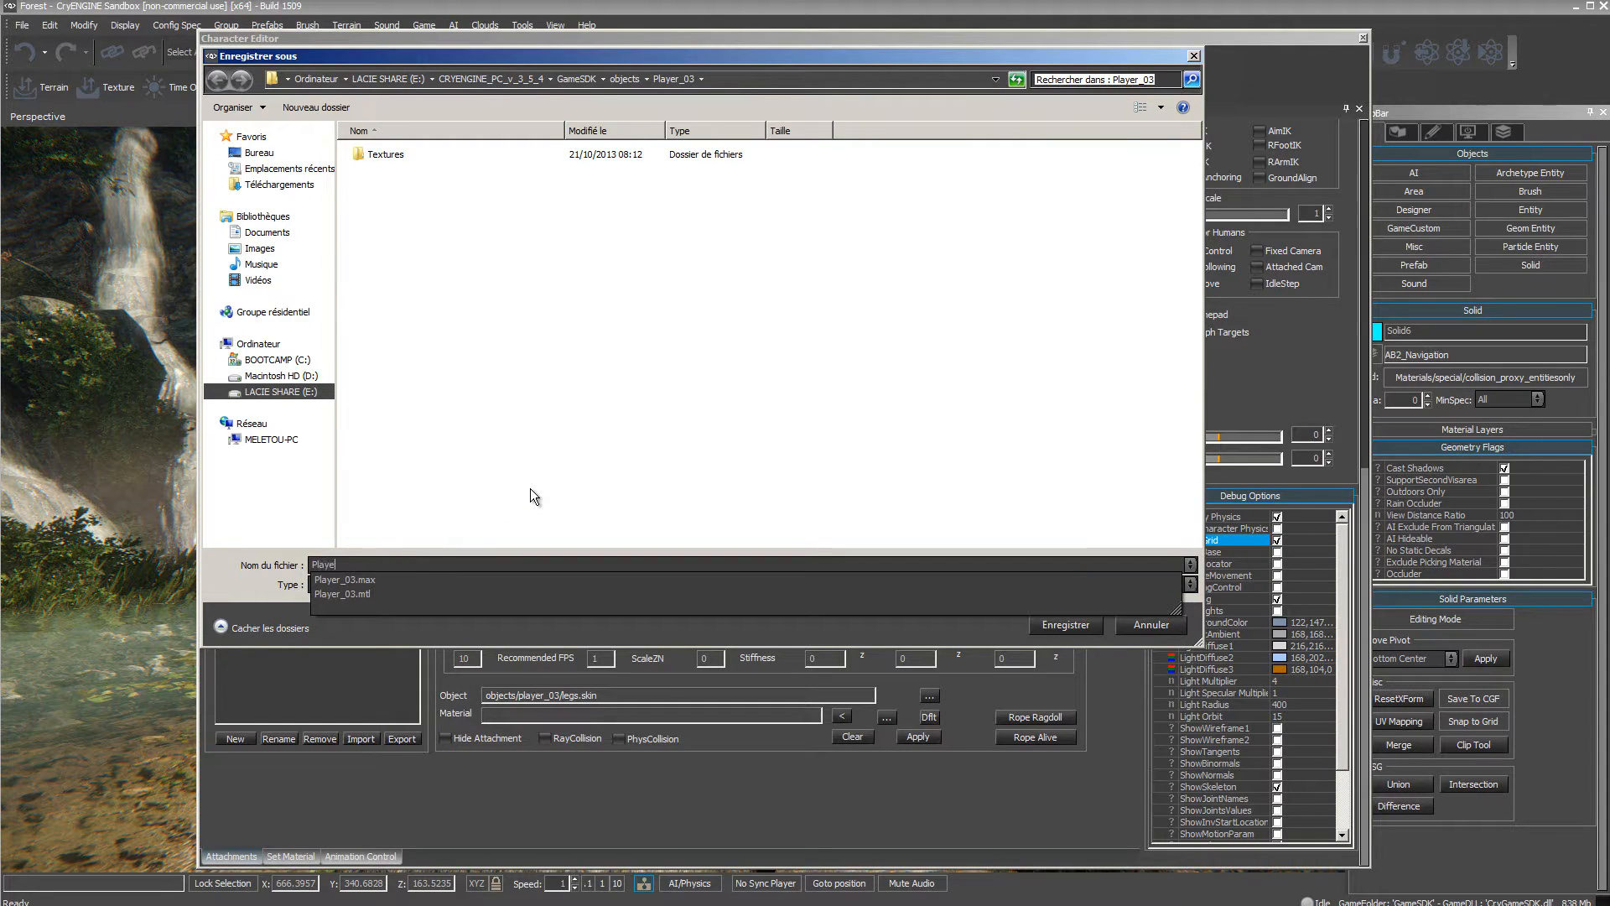
type("r_03")
key("Return")
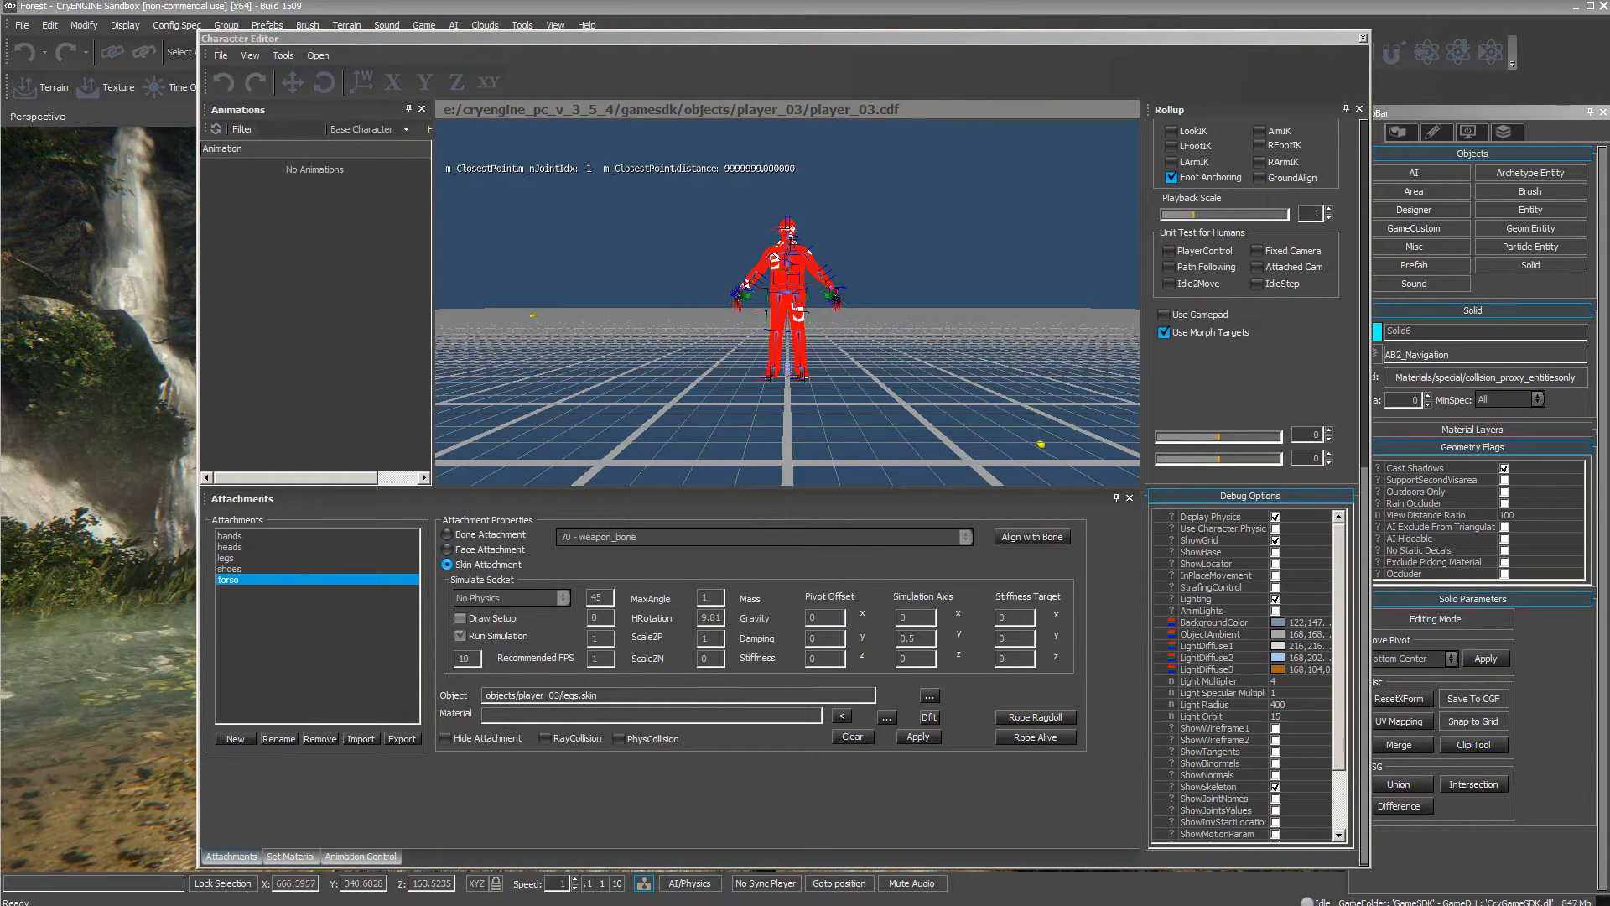
Switch to the file explorer and open the Player_03 CDF file as text to examine its attachment bindings.
left_click(216, 905)
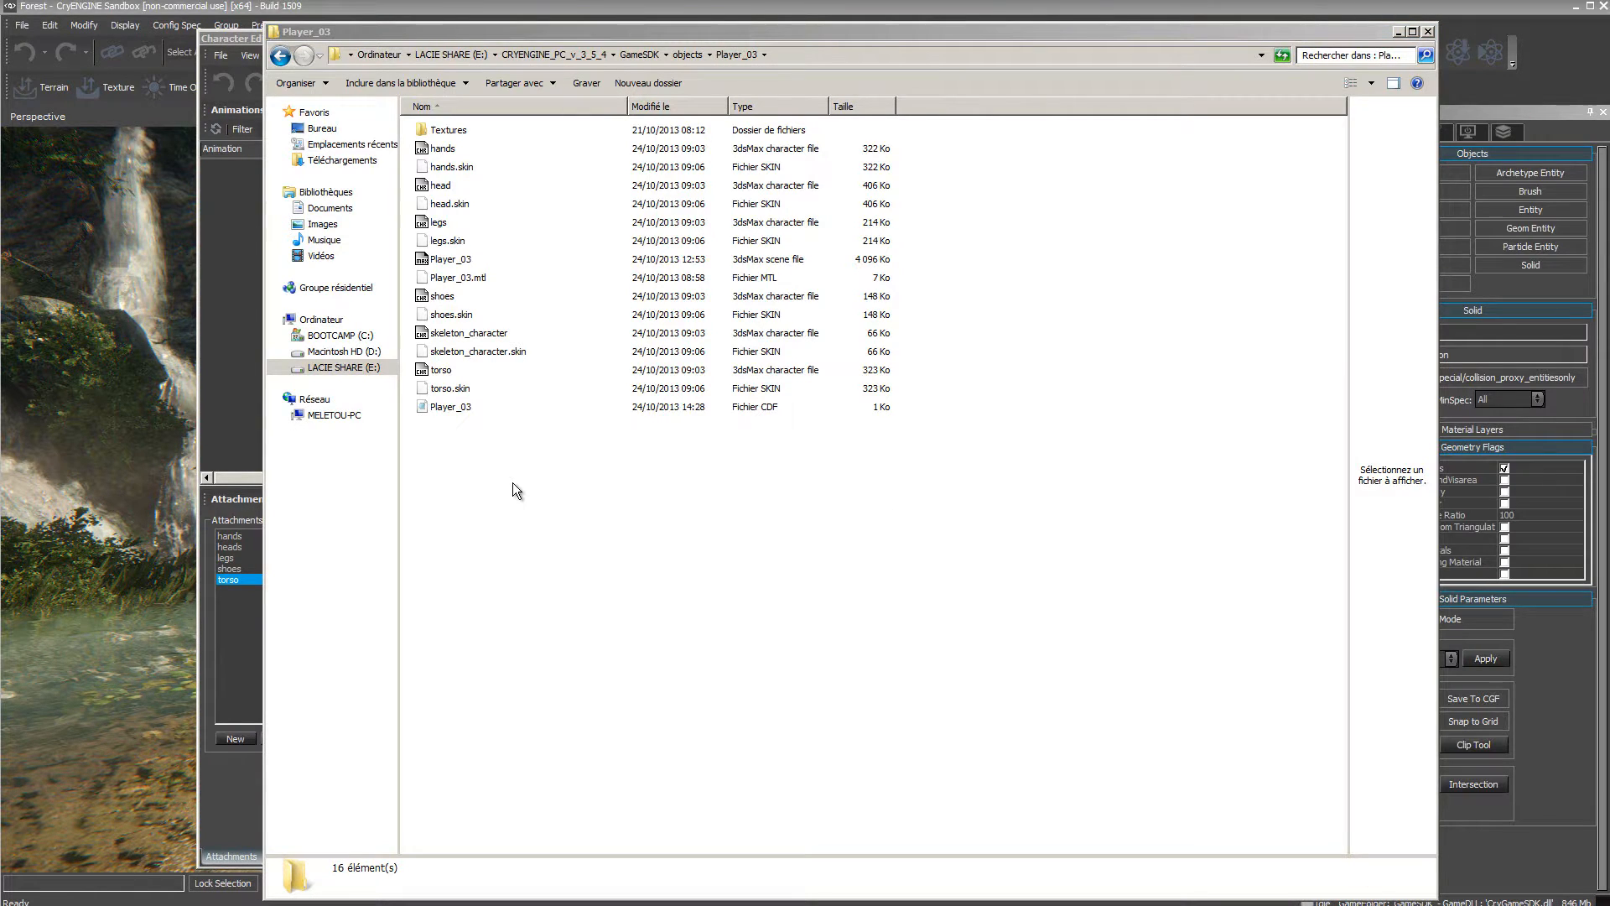
double_click(444, 407)
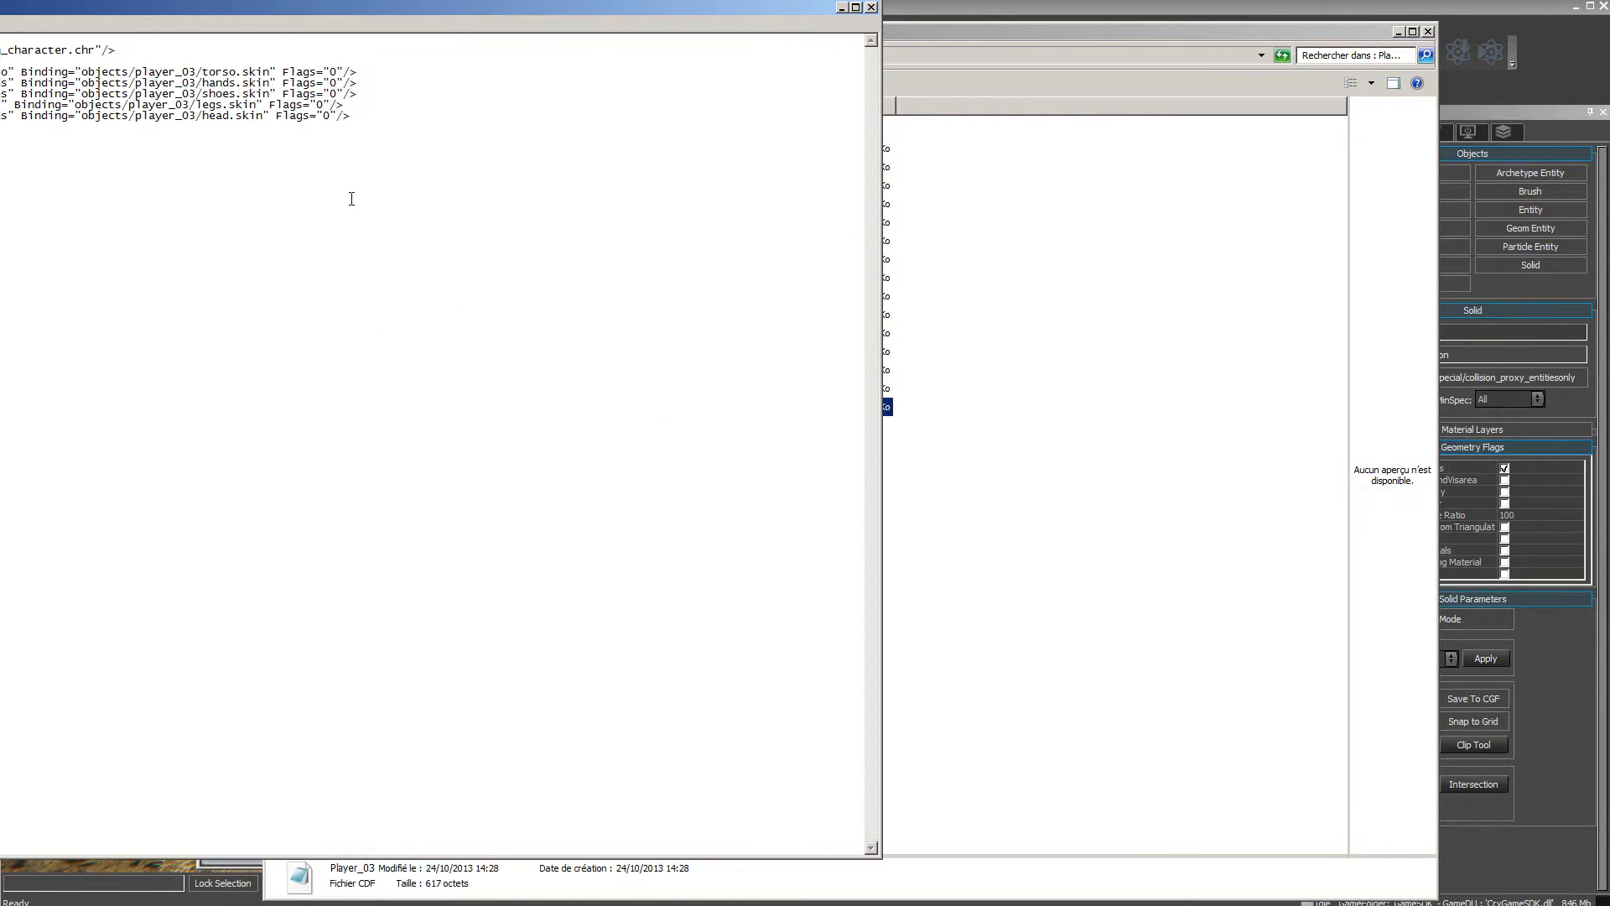
left_click_drag(280, 7, 822, 23)
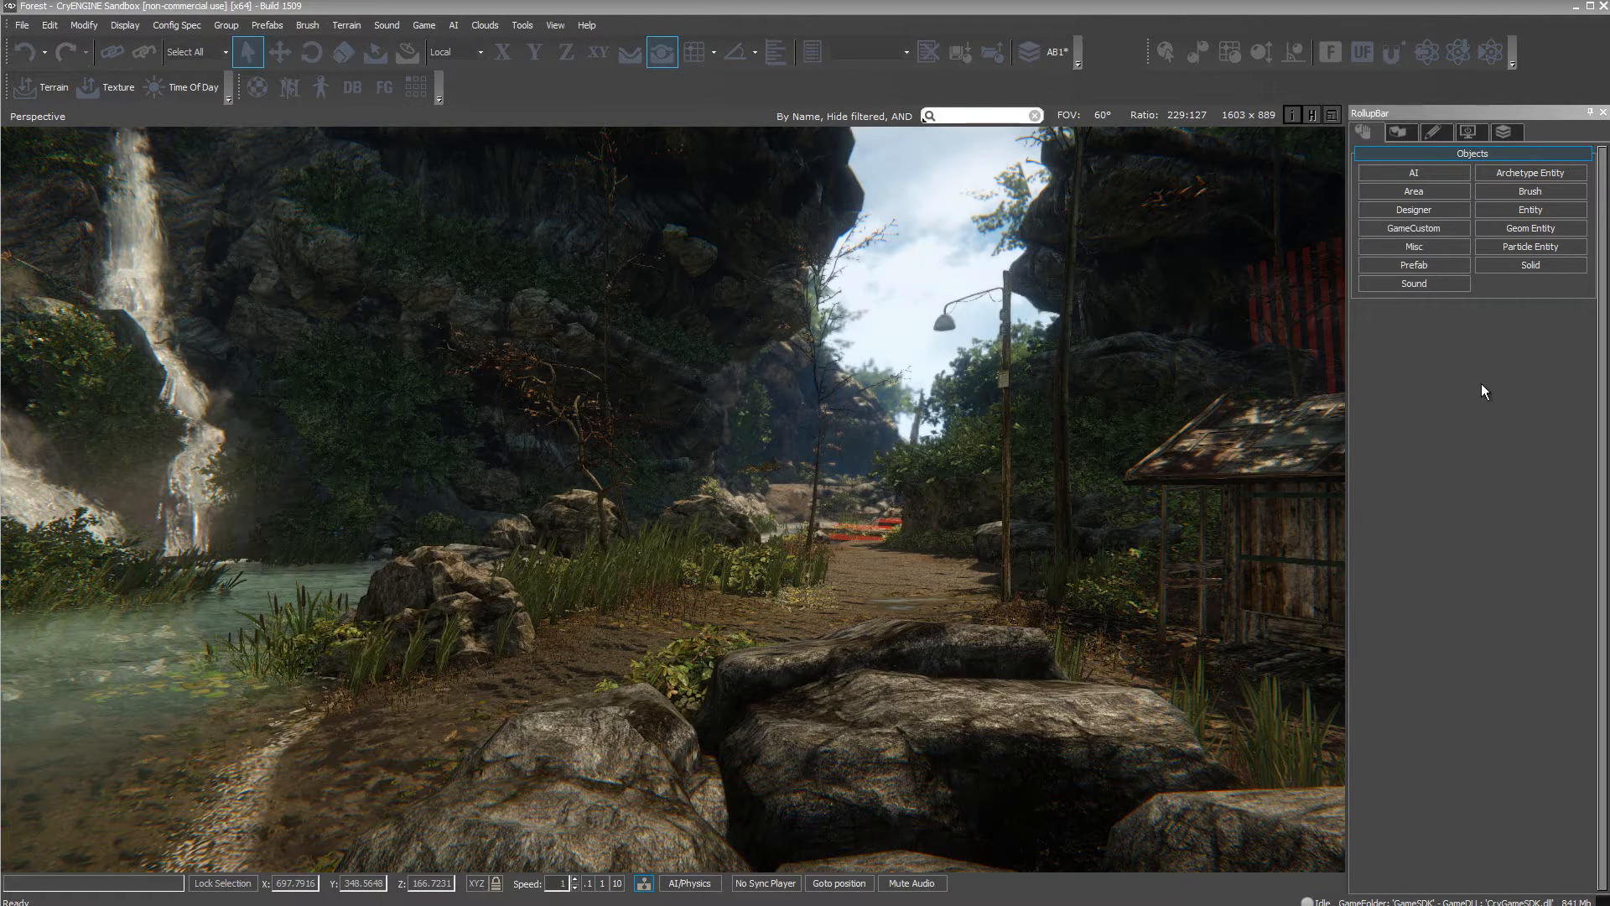
Place the Player_03 character from the objects folder into the Forest level as a Geom Entity on the path beside the river.
left_click(1511, 231)
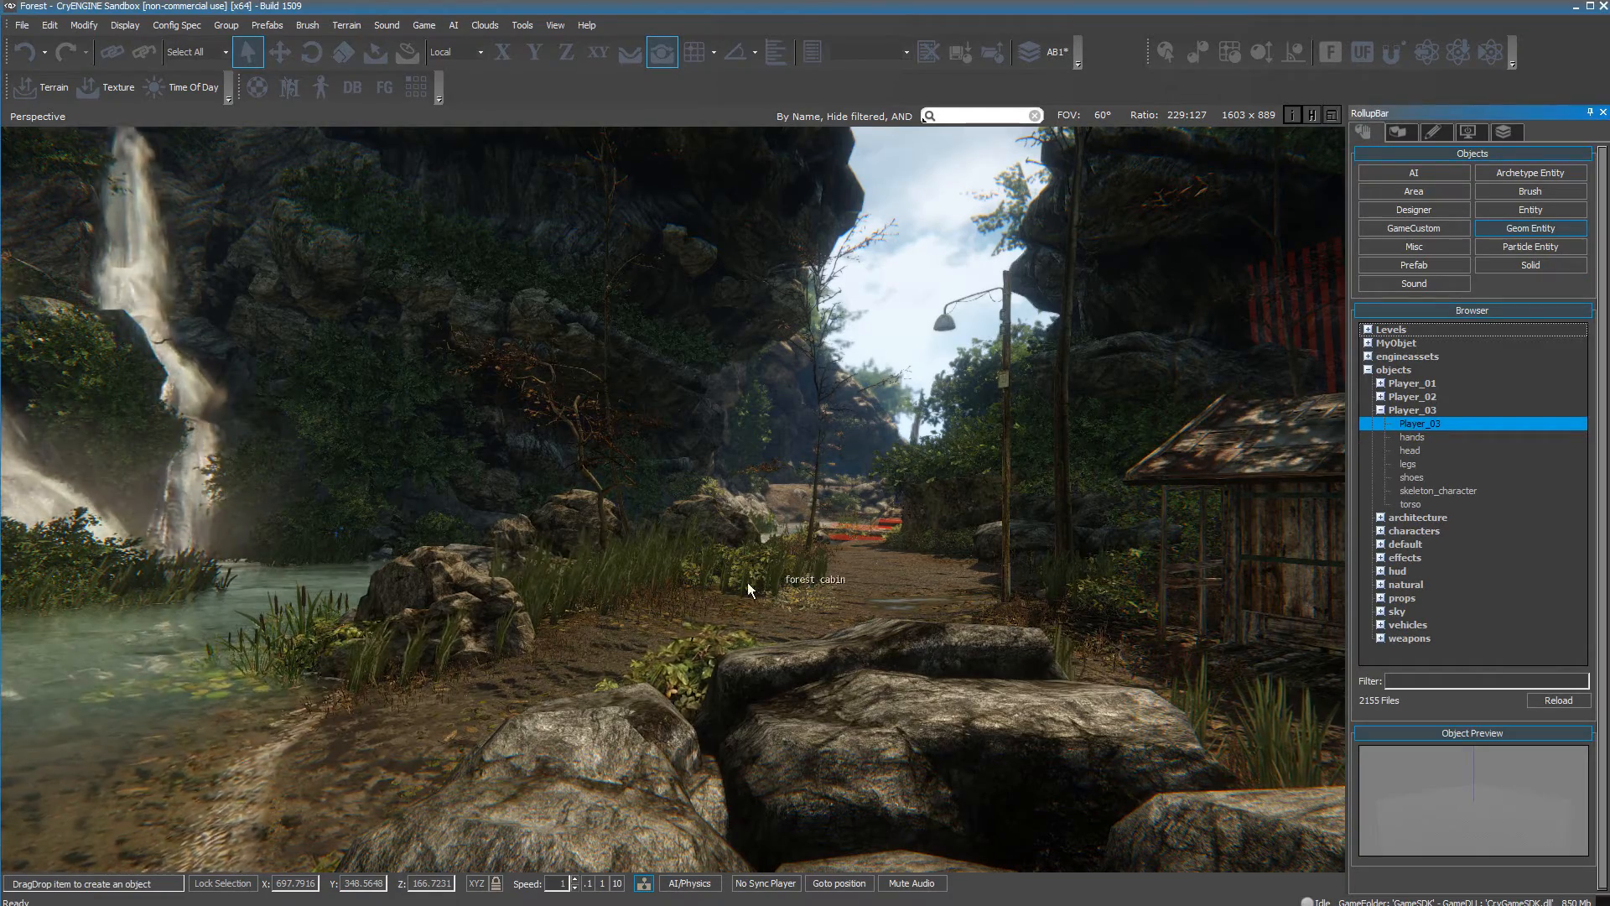
left_click_drag(553, 652, 604, 650)
scroll(631, 650, "up", 5)
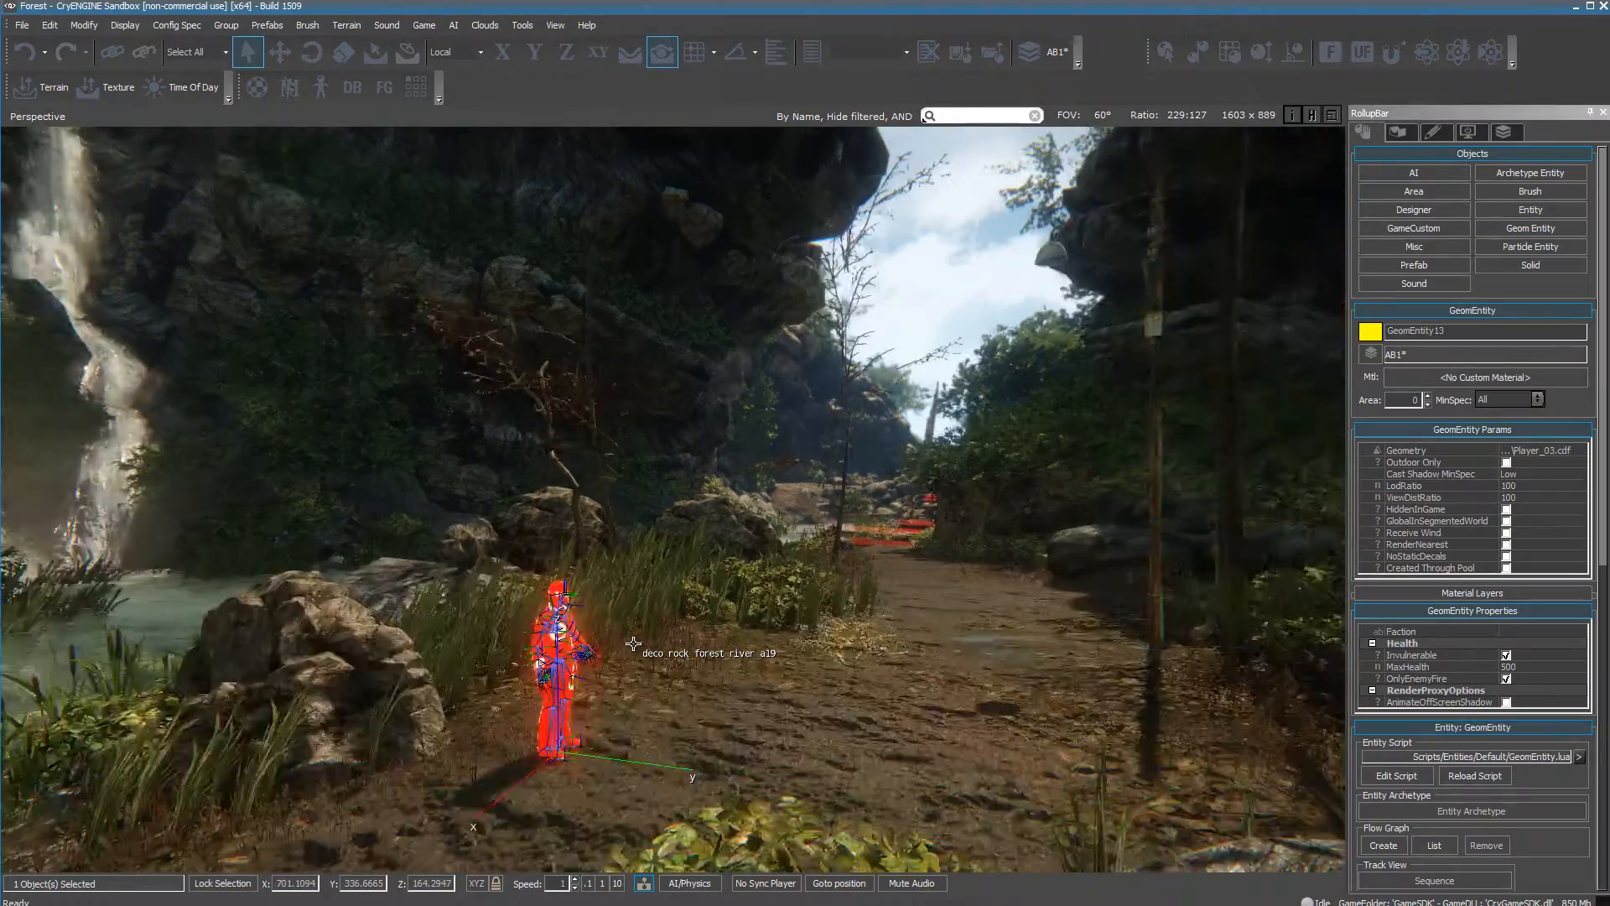
right_click_drag(592, 703, 569, 727)
right_click_drag(772, 727, 778, 731)
scroll(778, 730, "up", 3)
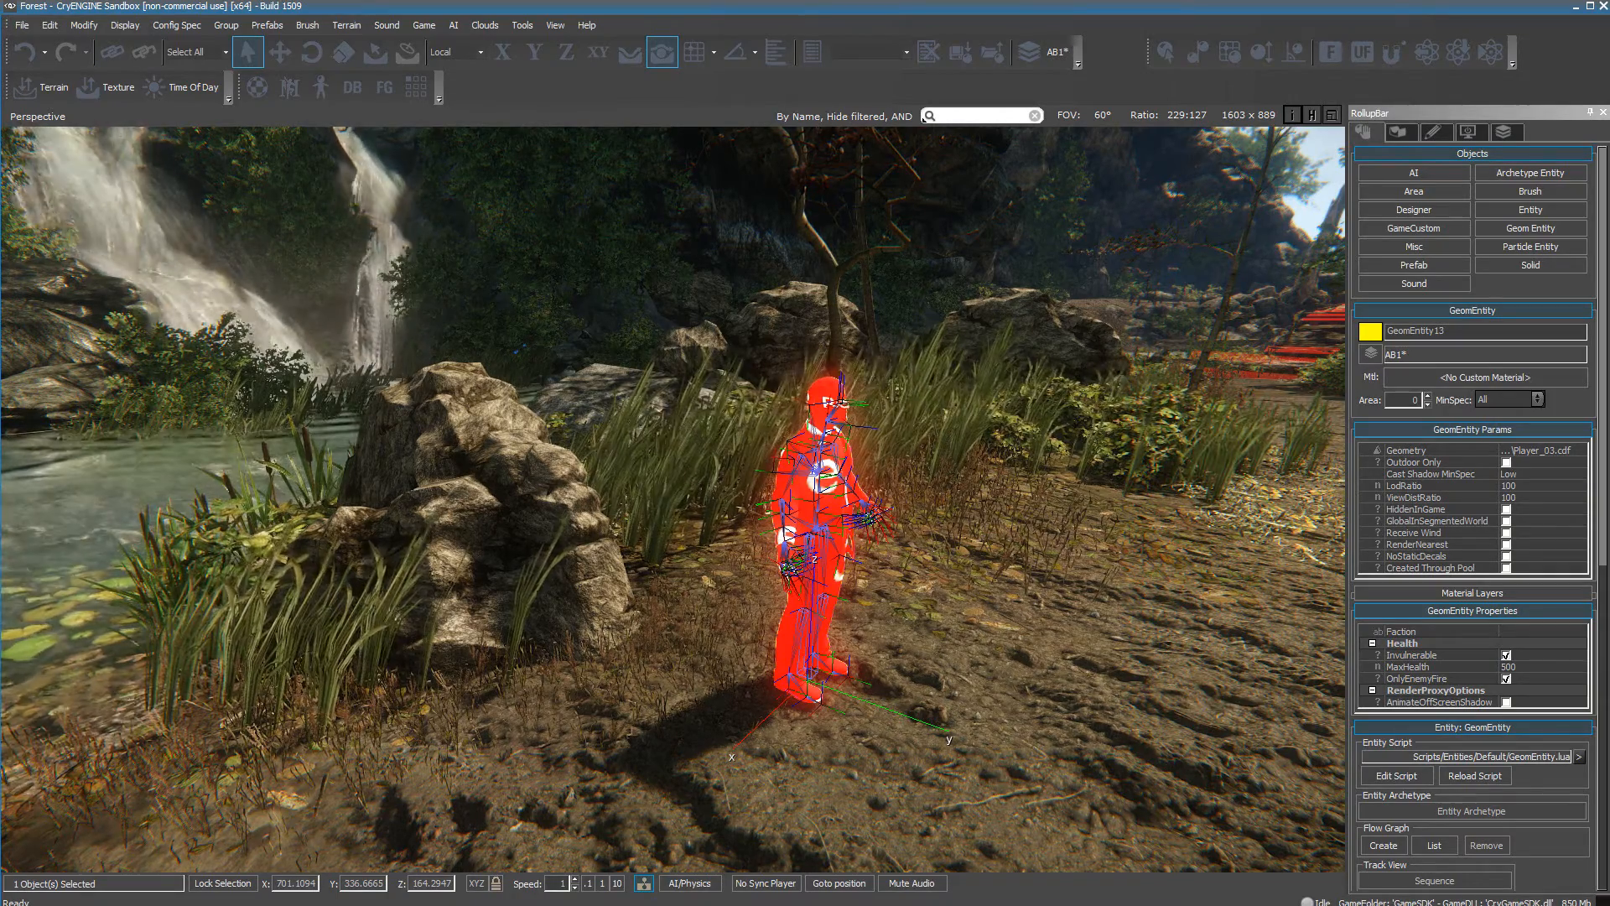
Return to the Character Editor and open Player_03.cdf from the Player_03 folder.
key("alt+Tab")
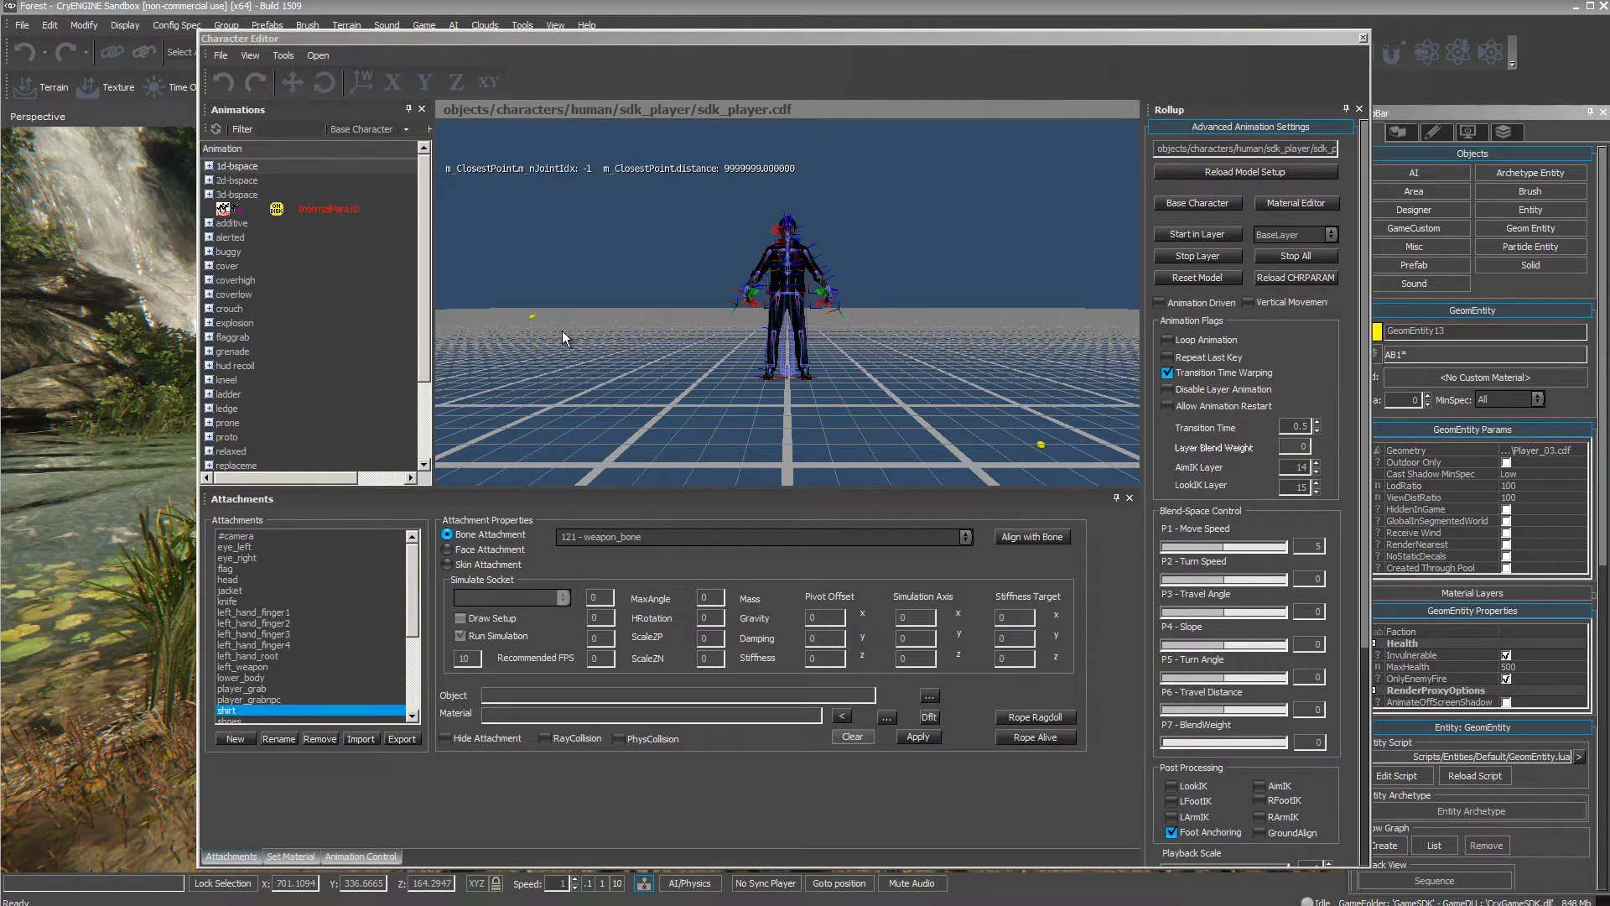
left_click(222, 56)
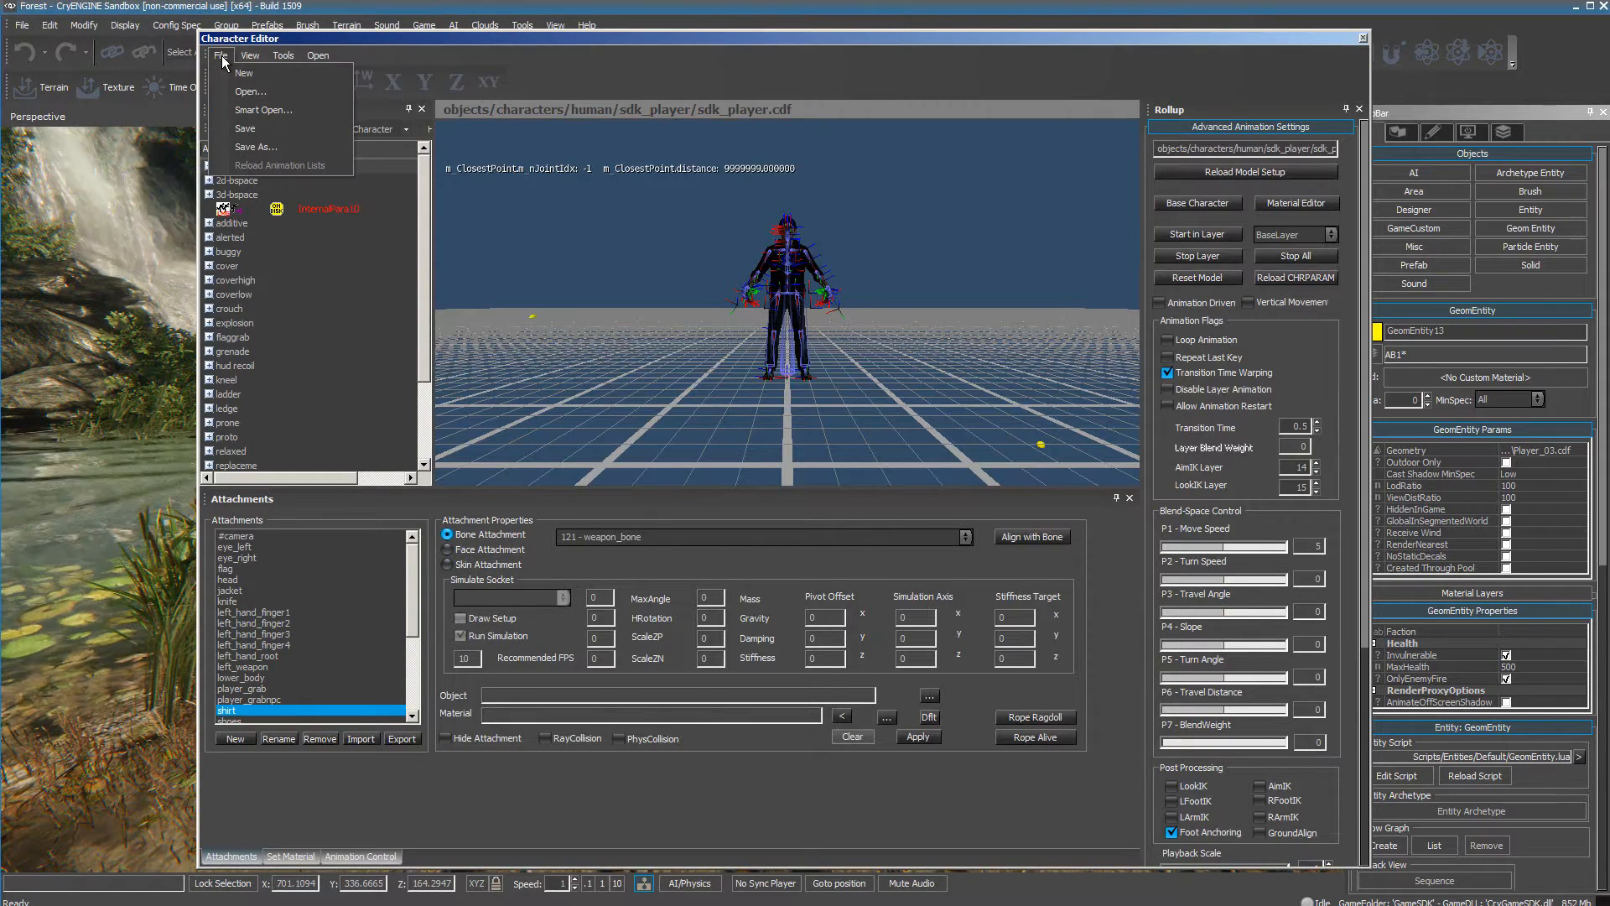
left_click(254, 94)
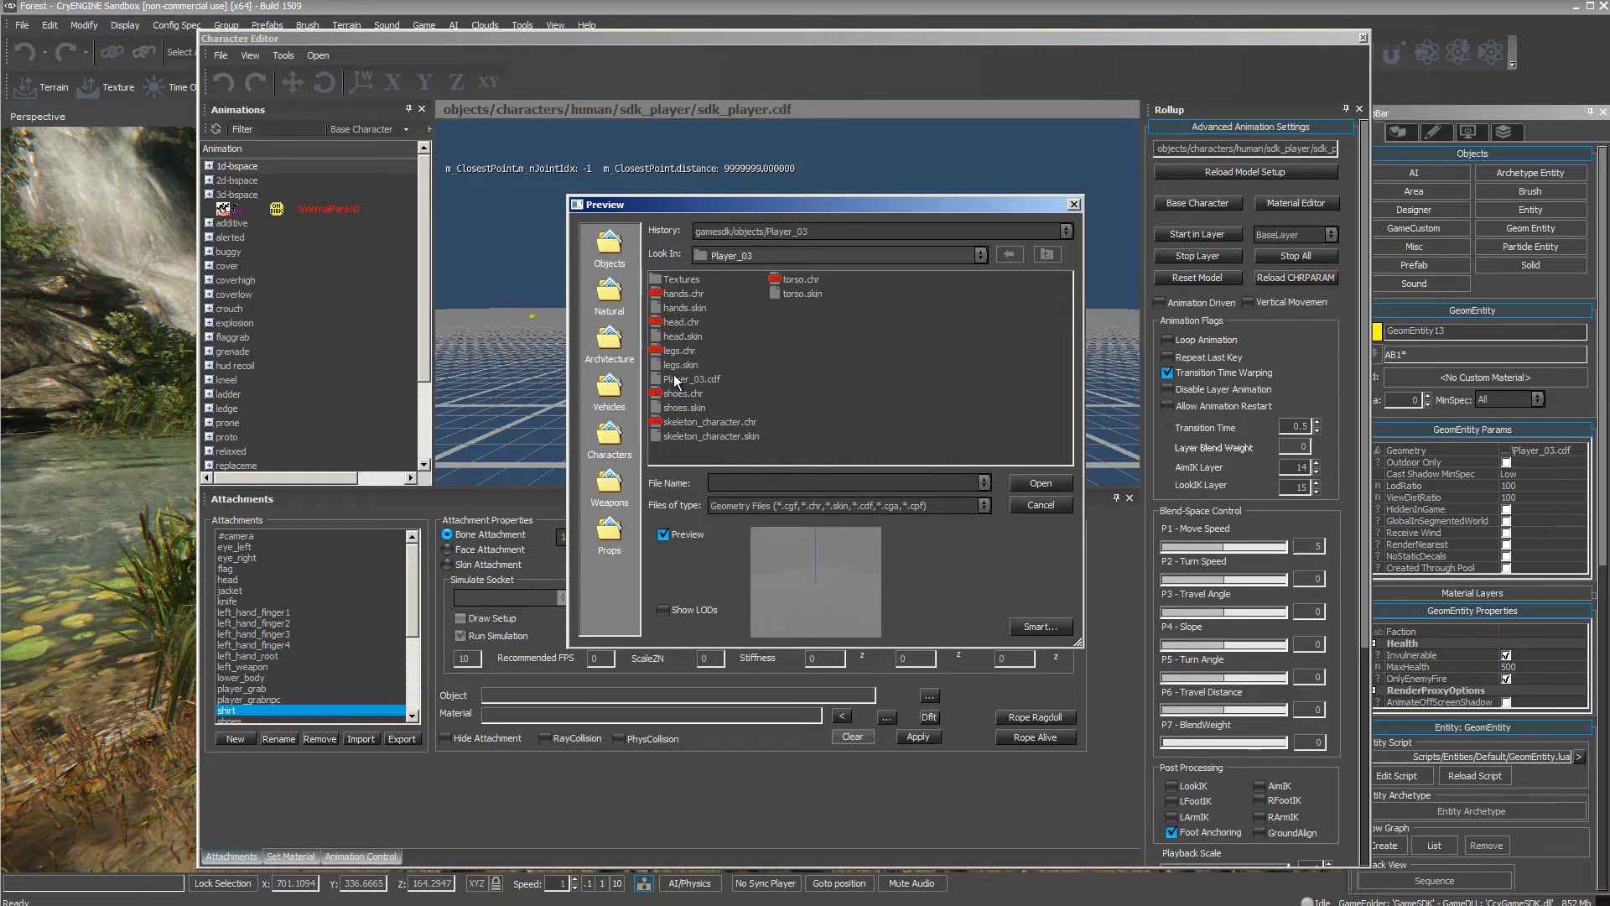
left_click(1050, 486)
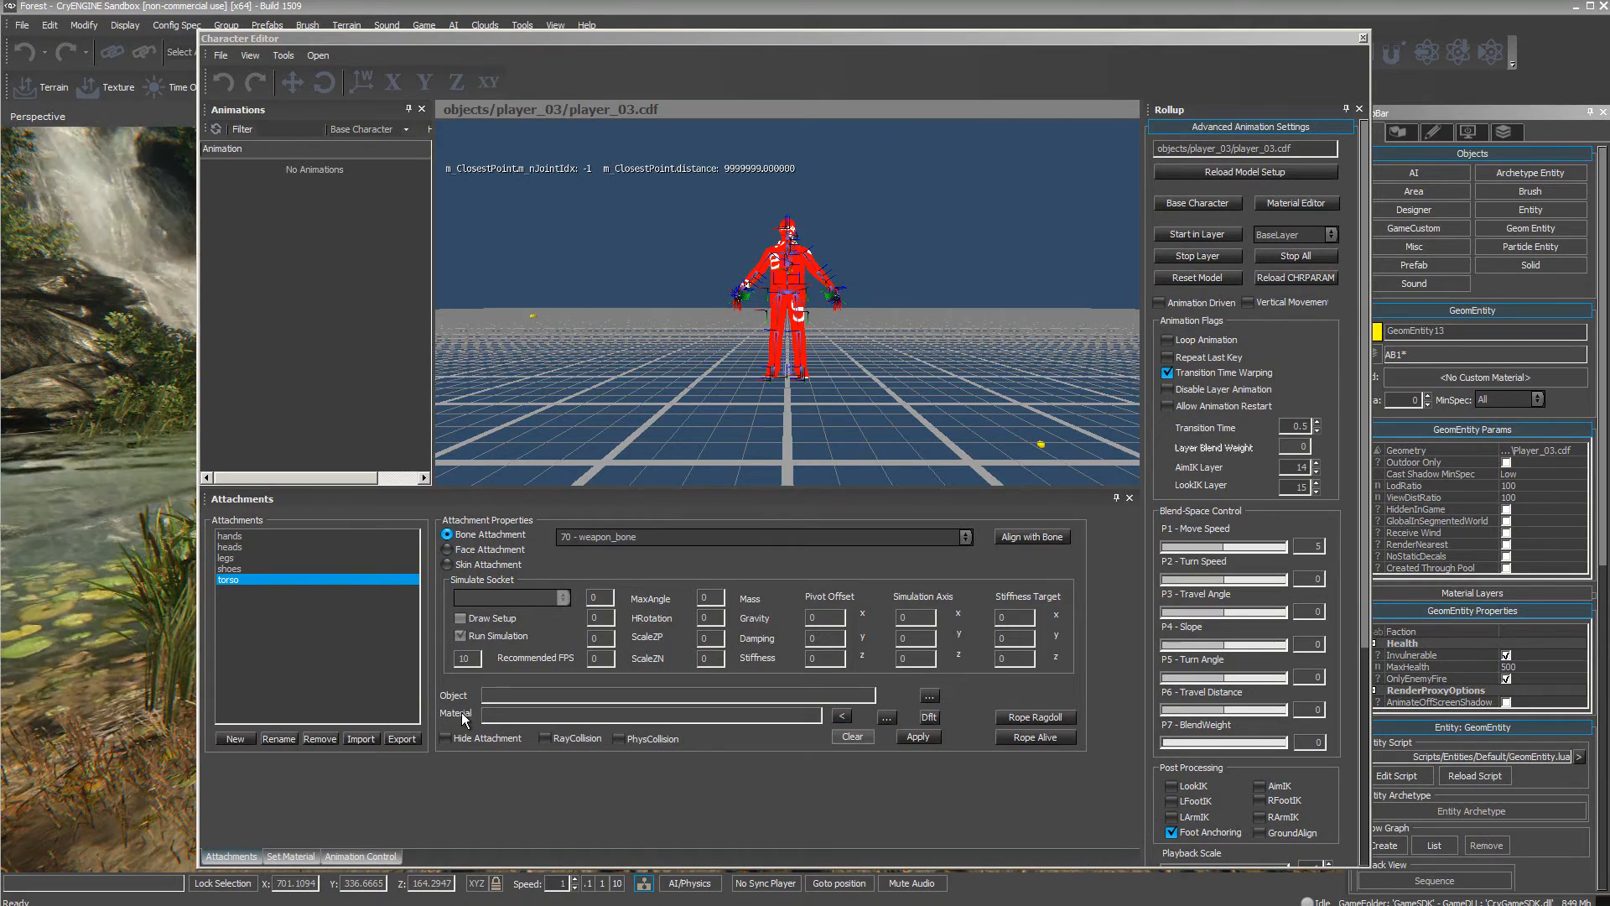
Check the object and material assignments of the shoes, legs and torso attachments.
left_click(235, 569)
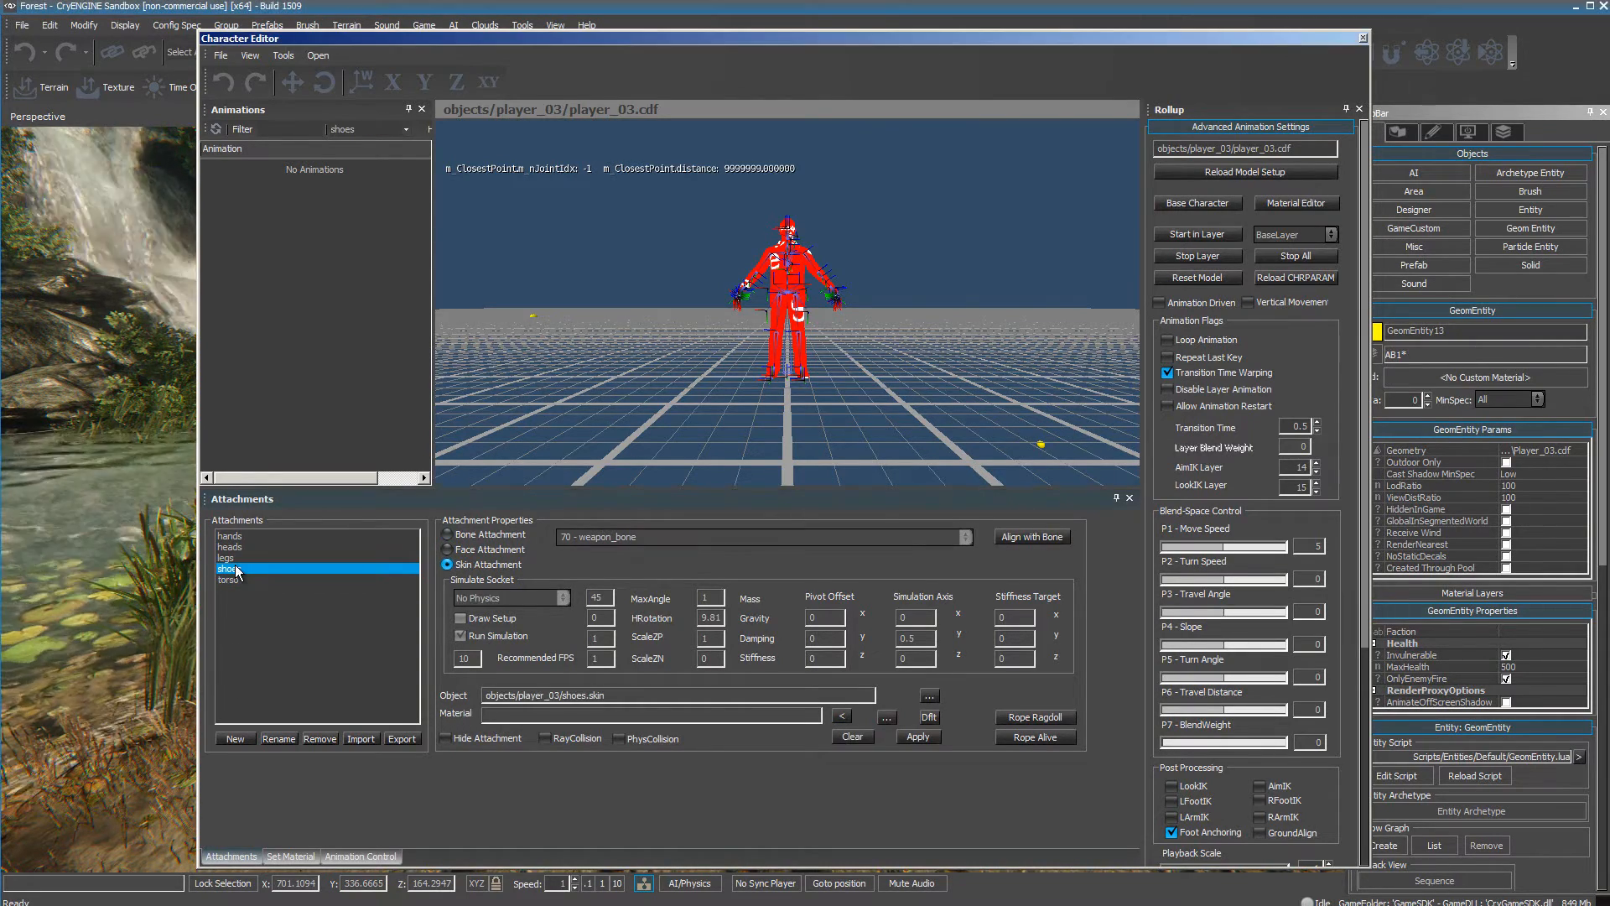
left_click(234, 580)
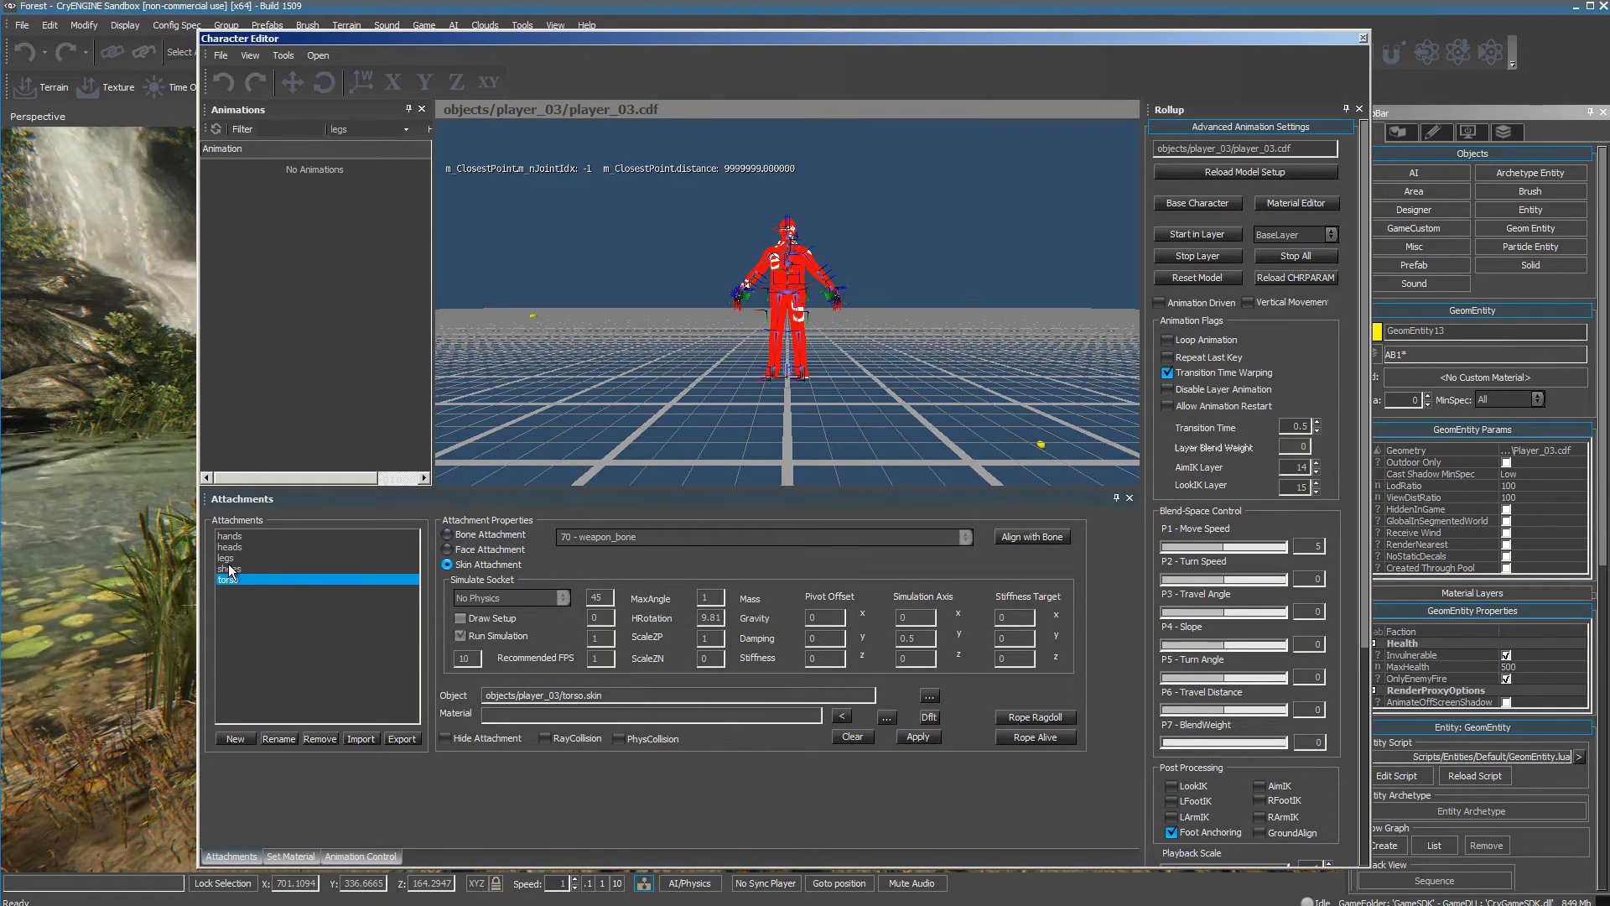
left_click(228, 557)
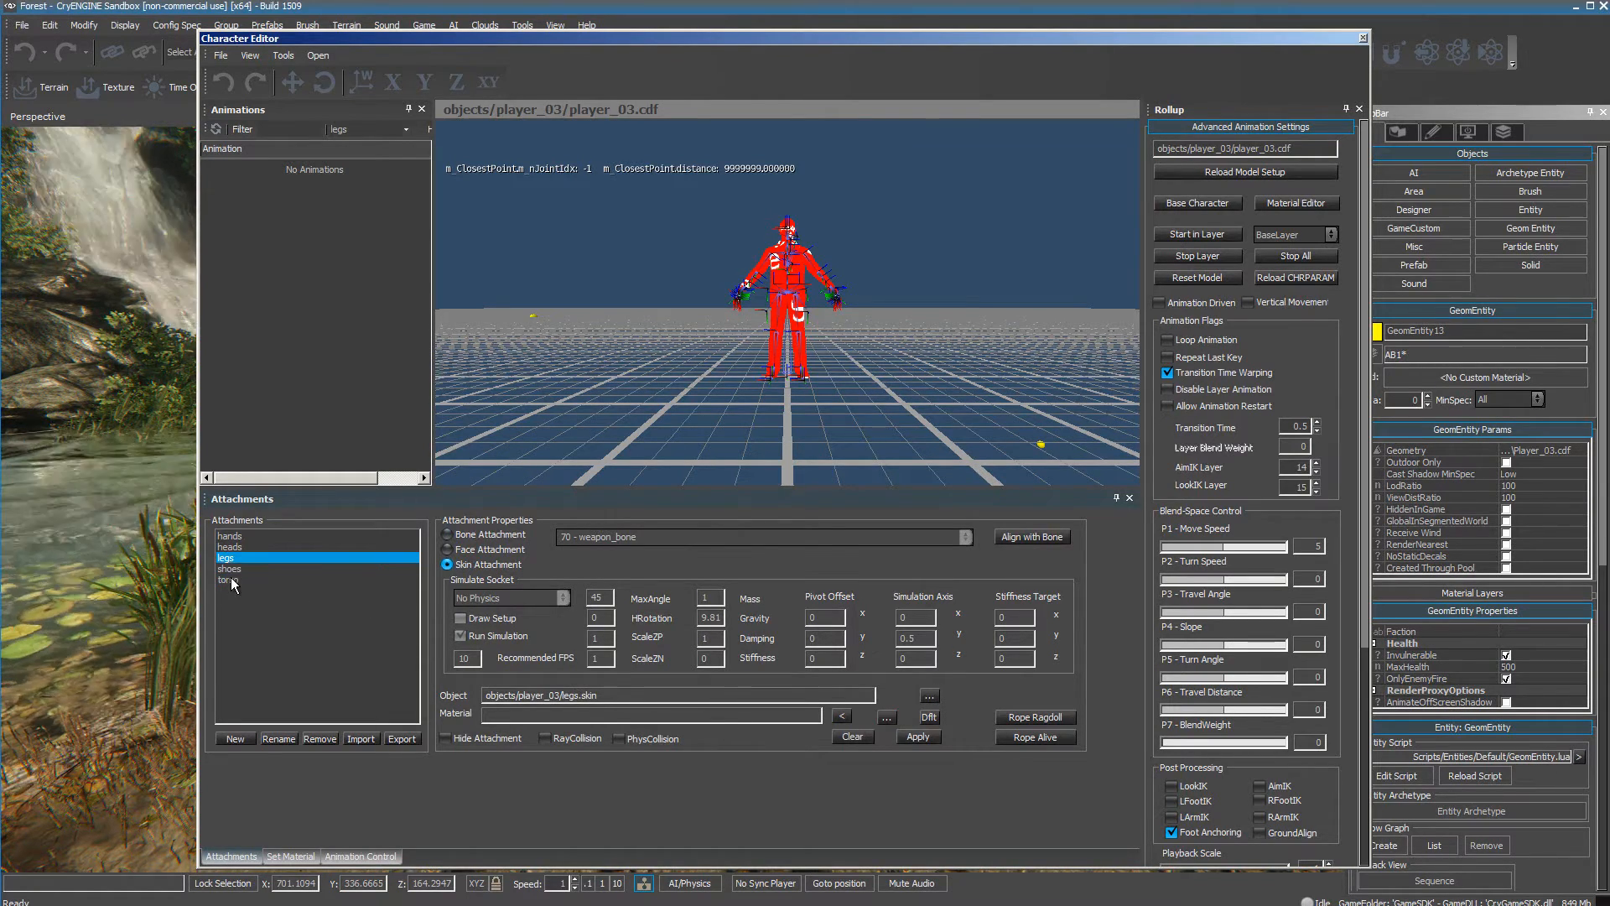
left_click(232, 580)
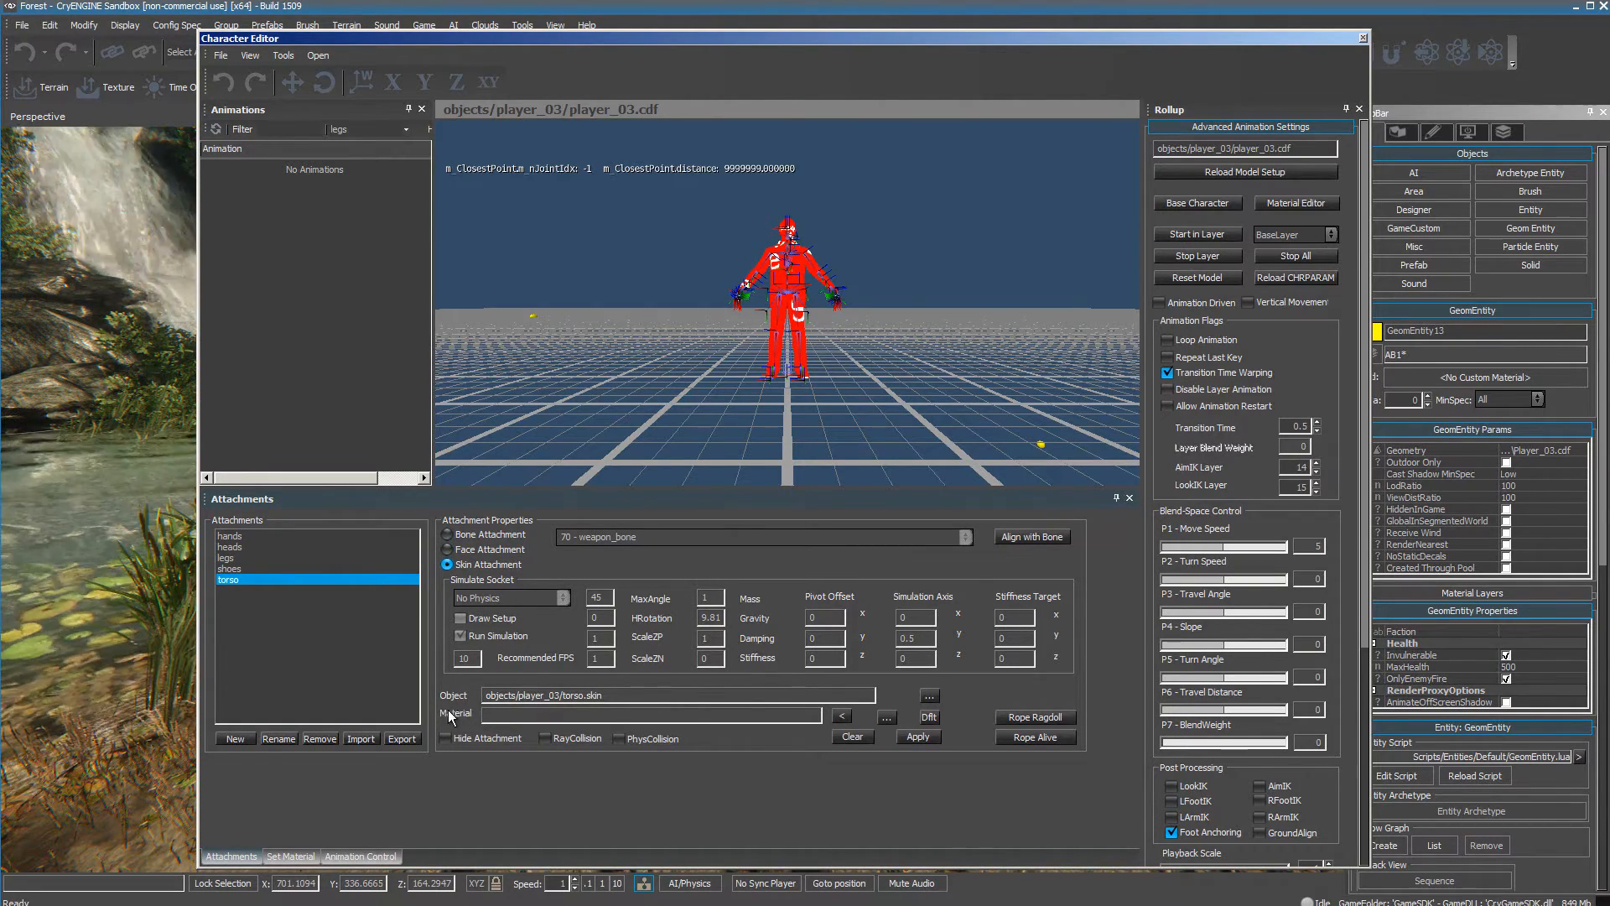
Open the Material Editor from the torso attachment's material setting and select the Player_03 material in the objects/Player_03 folder.
left_click(887, 718)
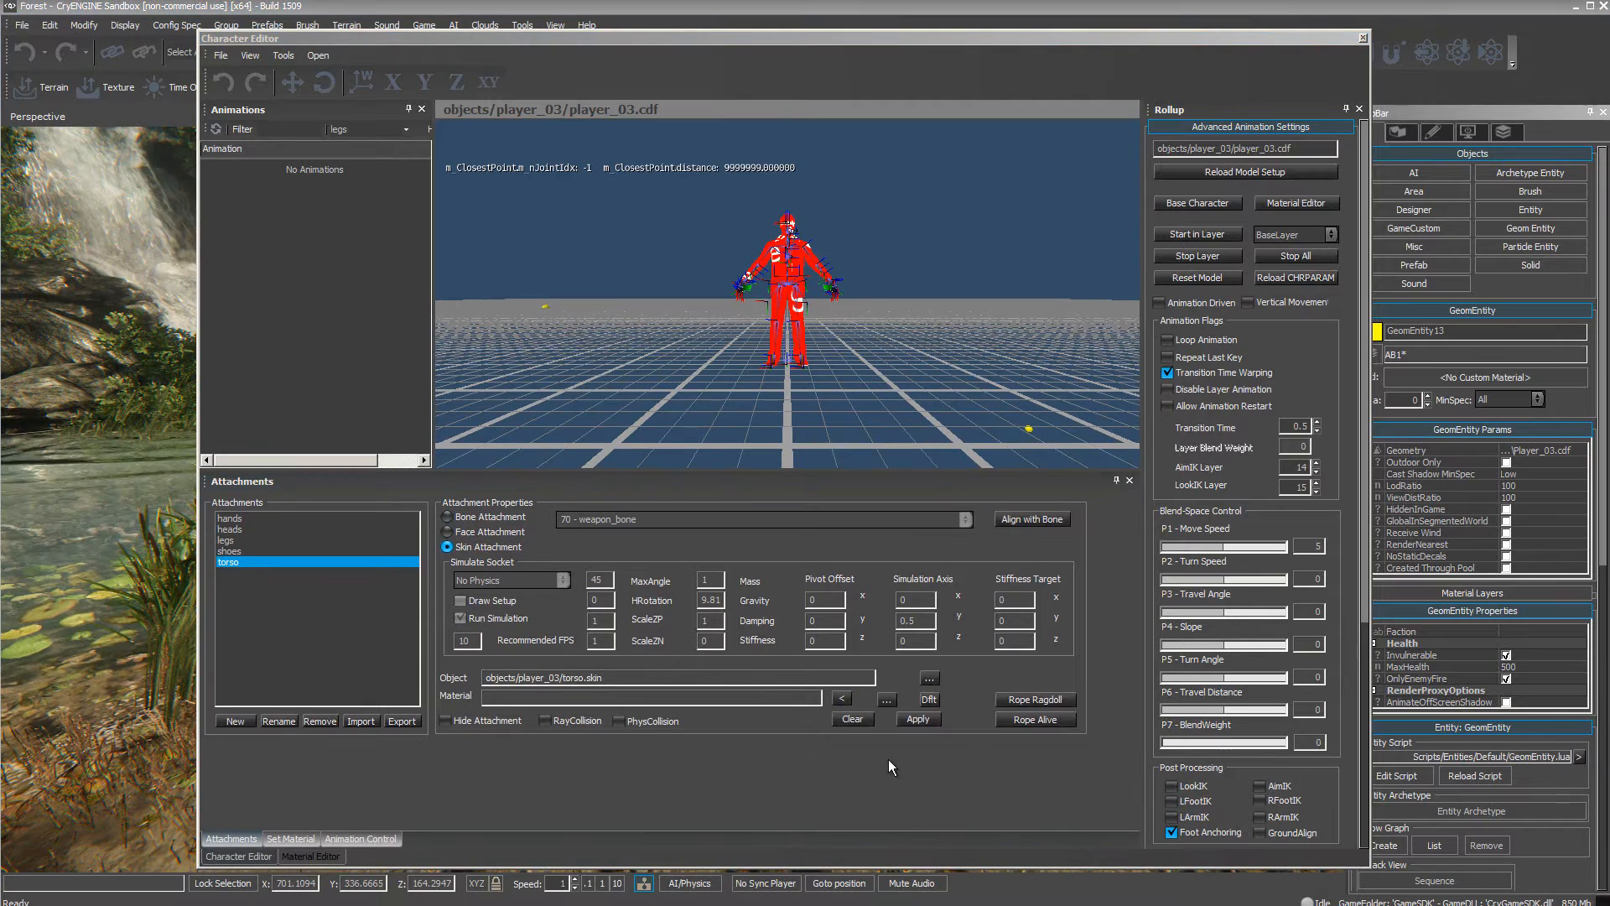
left_click(886, 698)
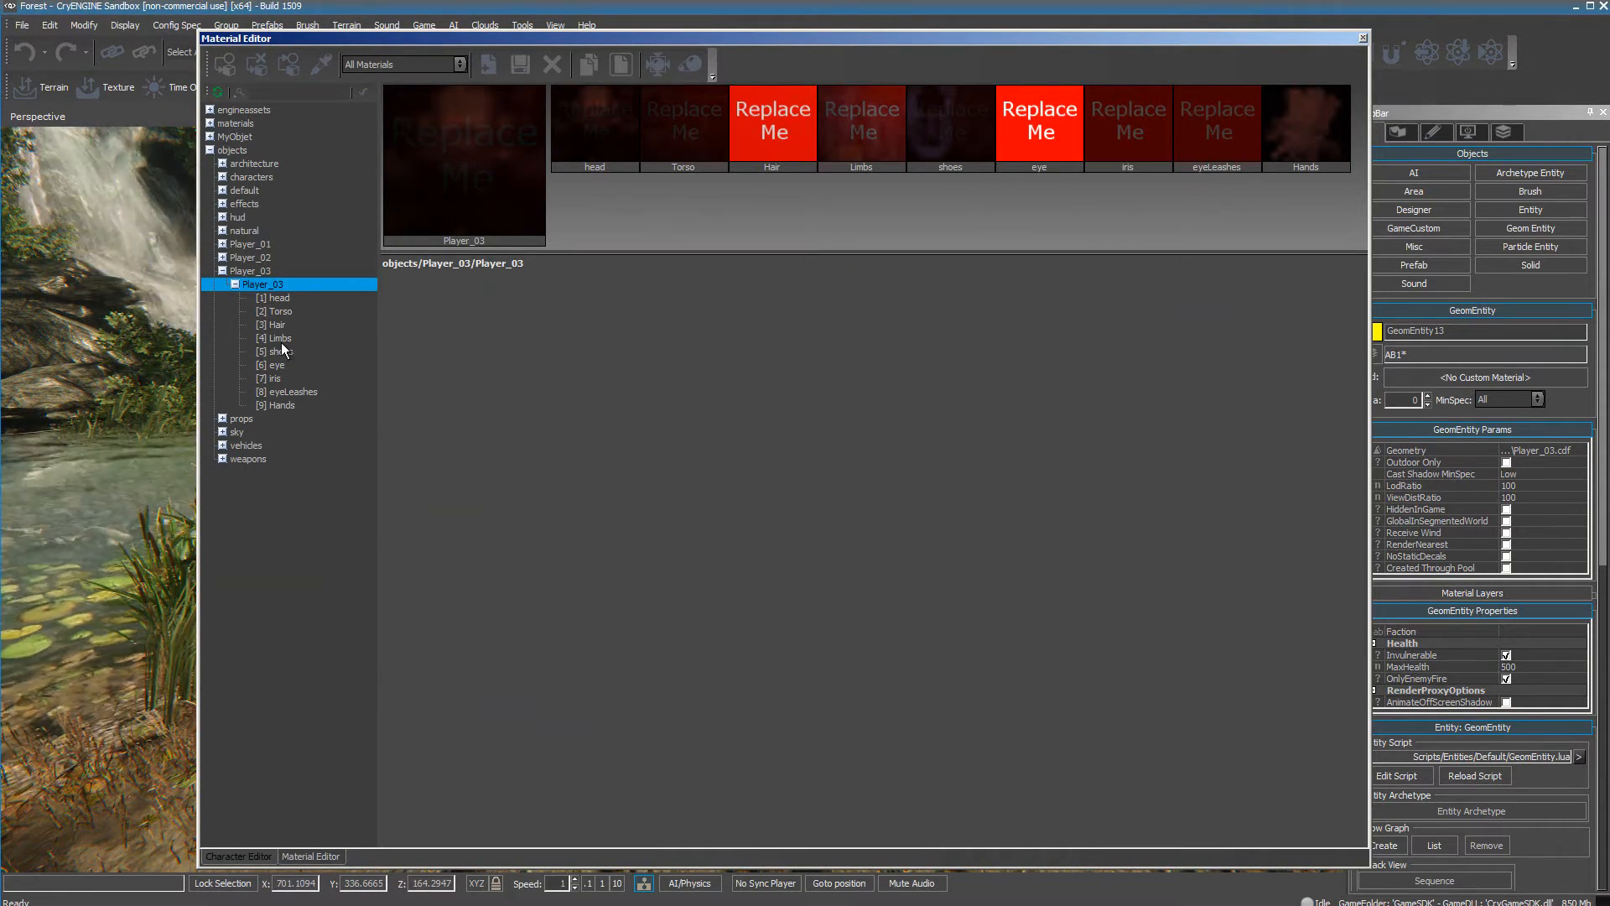
left_click(243, 855)
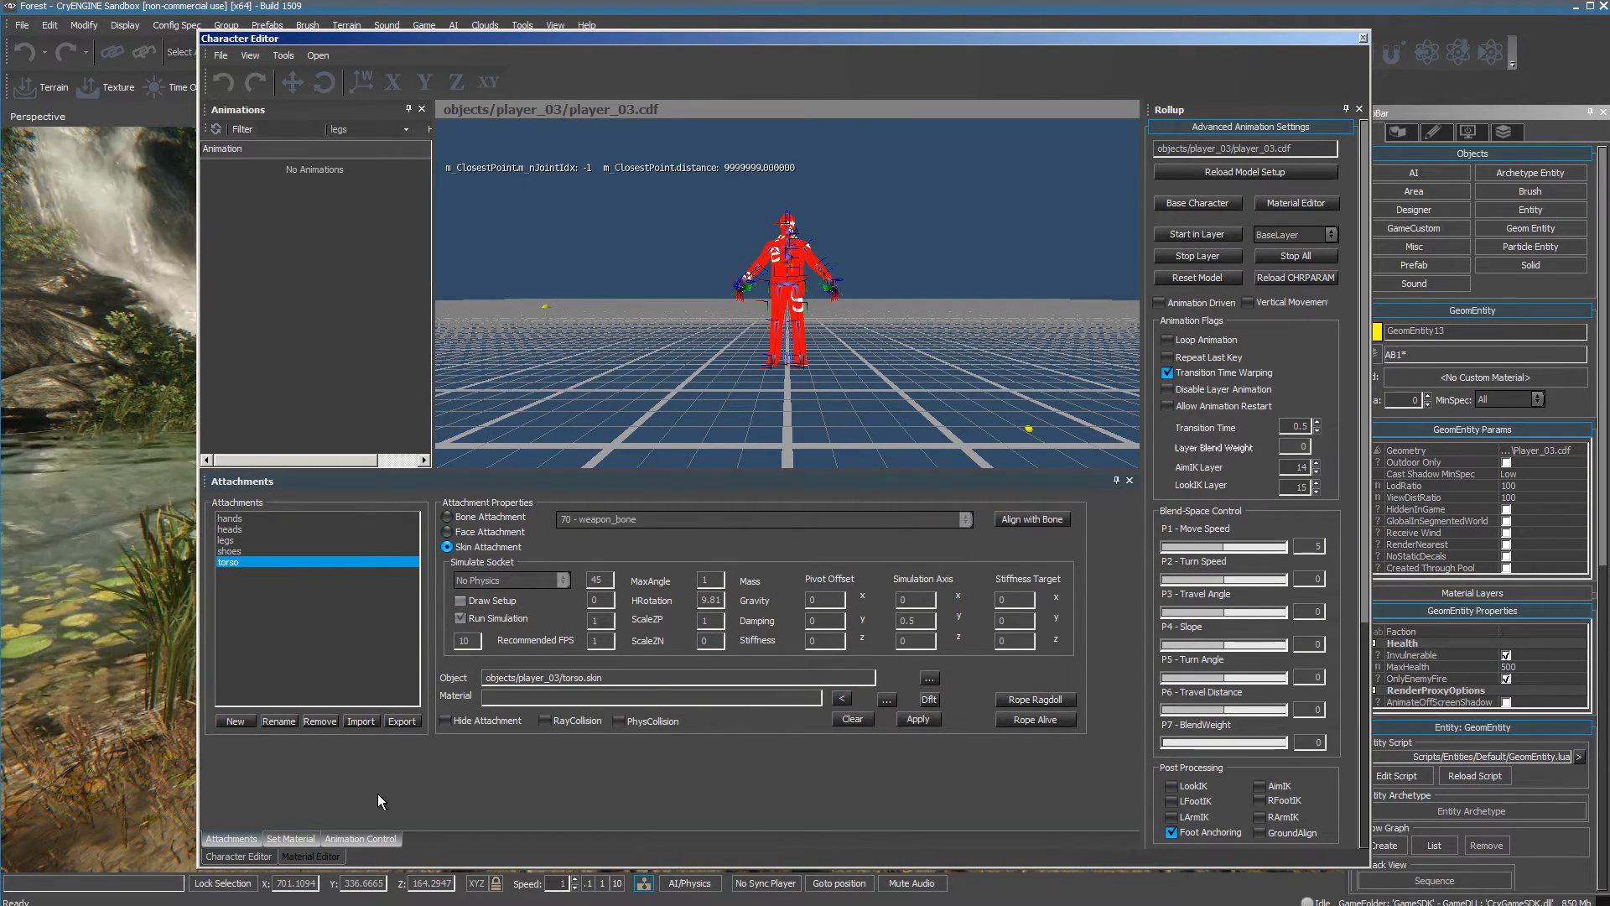
left_click(310, 857)
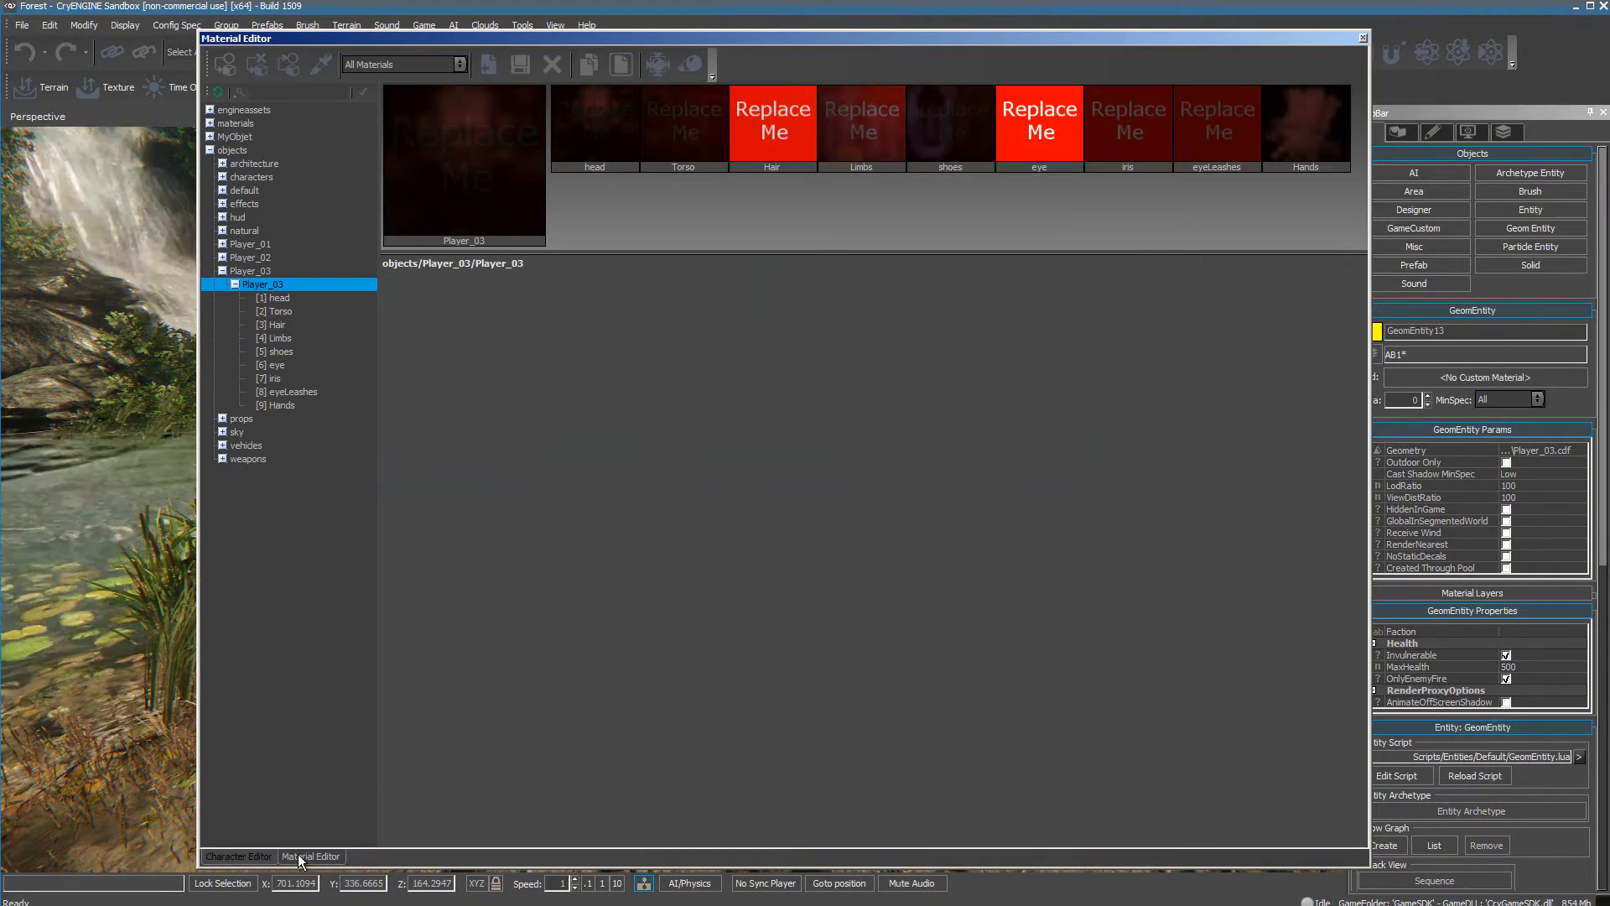
left_click(245, 272)
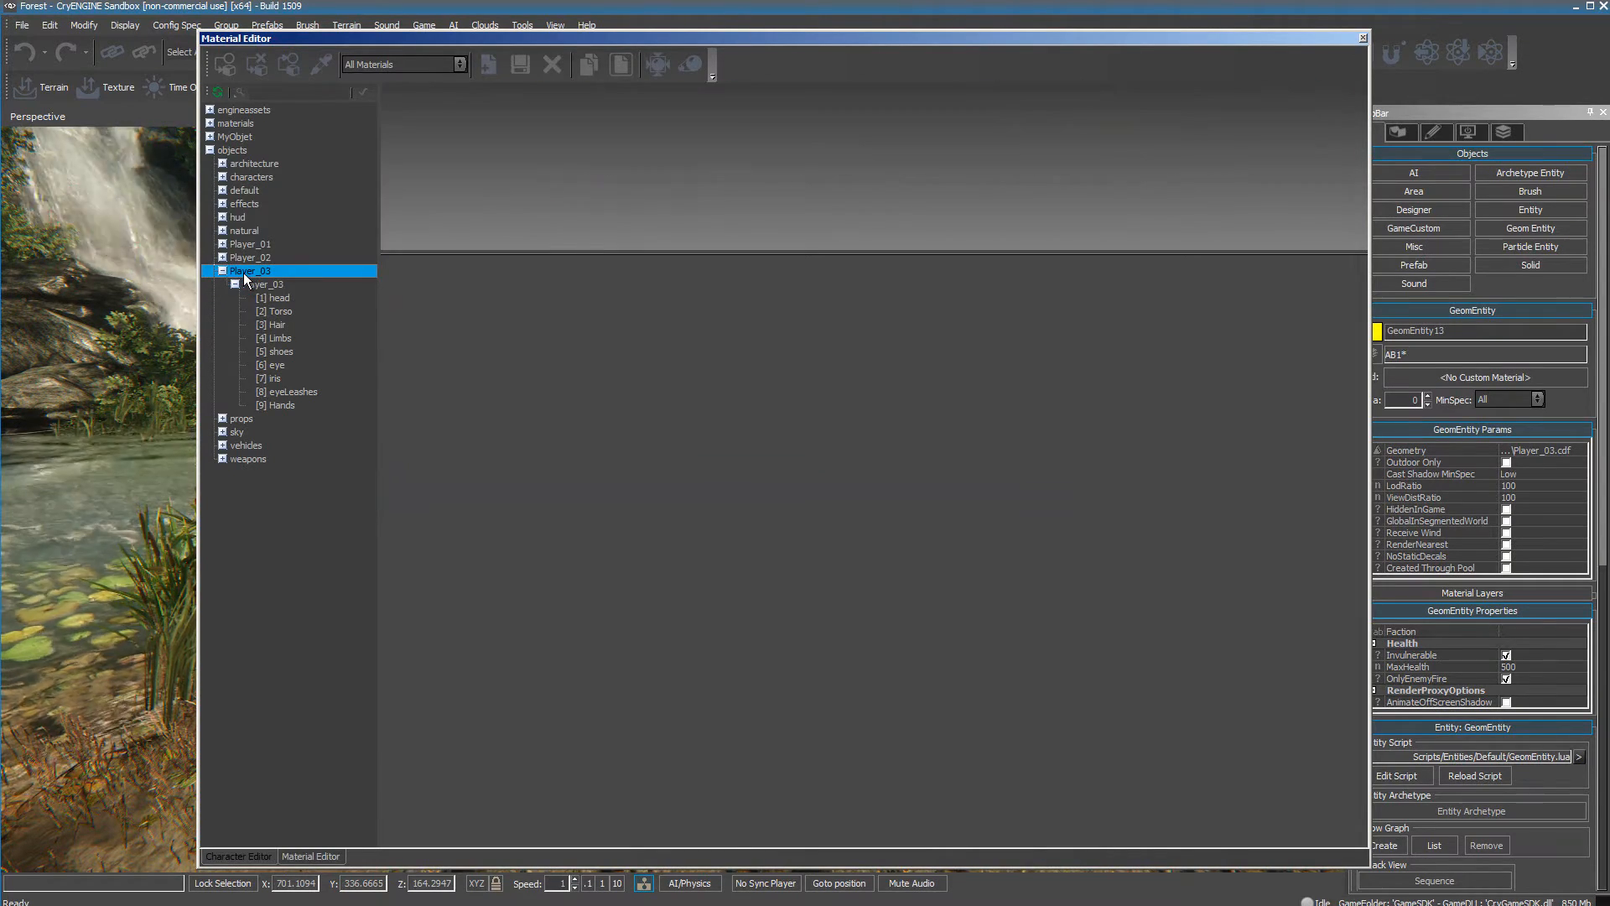
left_click(255, 284)
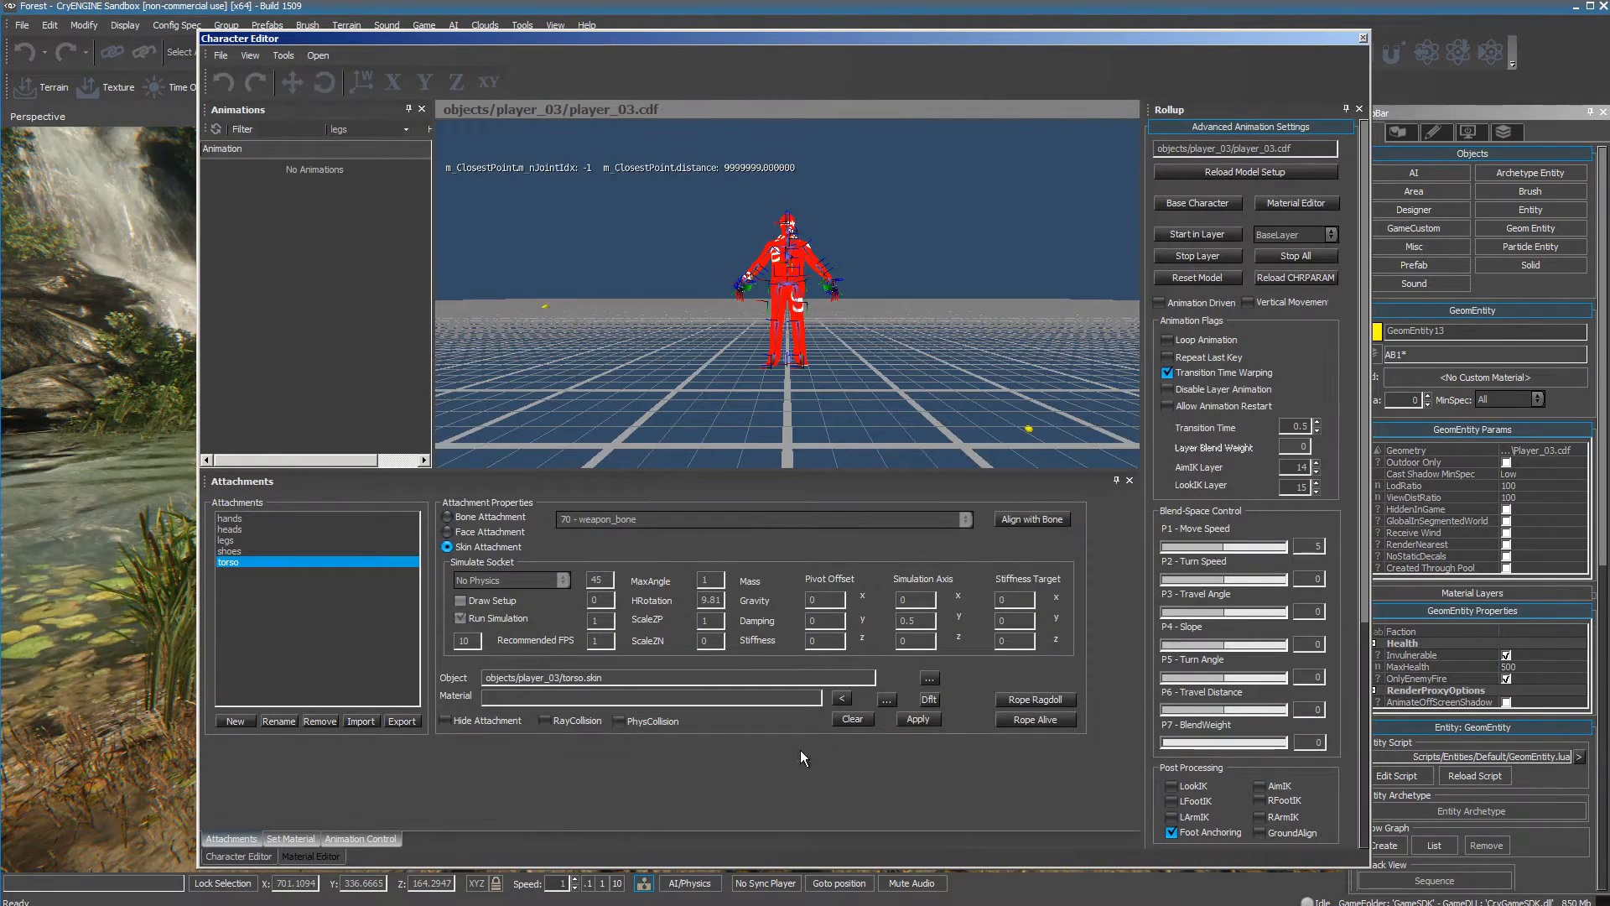
Assign the selected objects/Player_03/Player_03 material to the torso attachment, apply it, and inspect the torso up close.
left_click(843, 701)
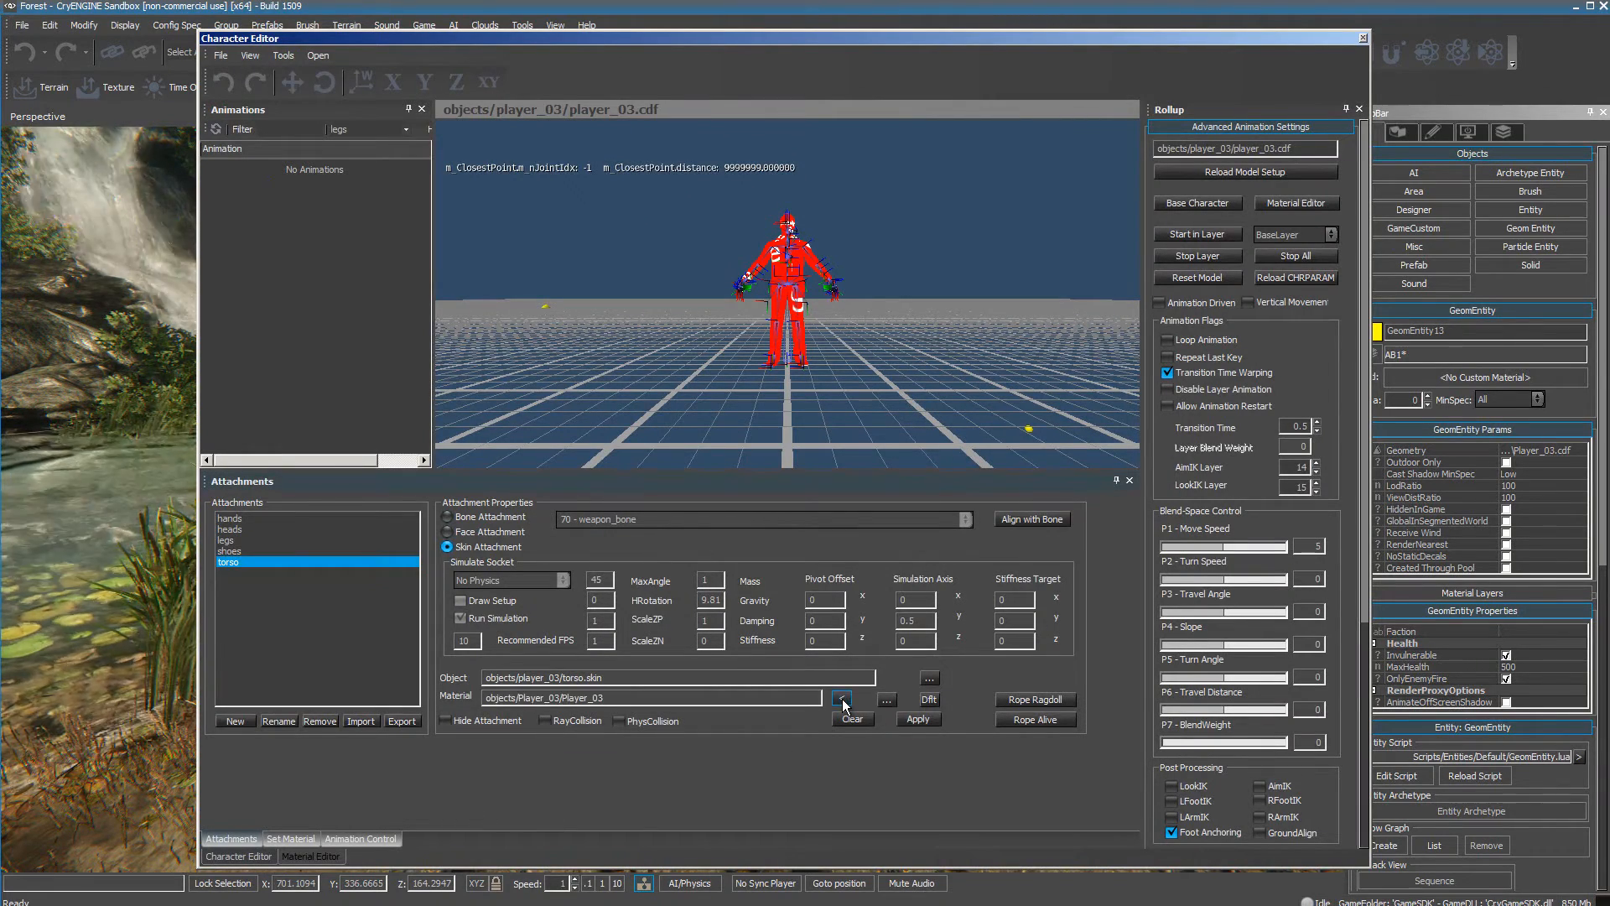
left_click(916, 719)
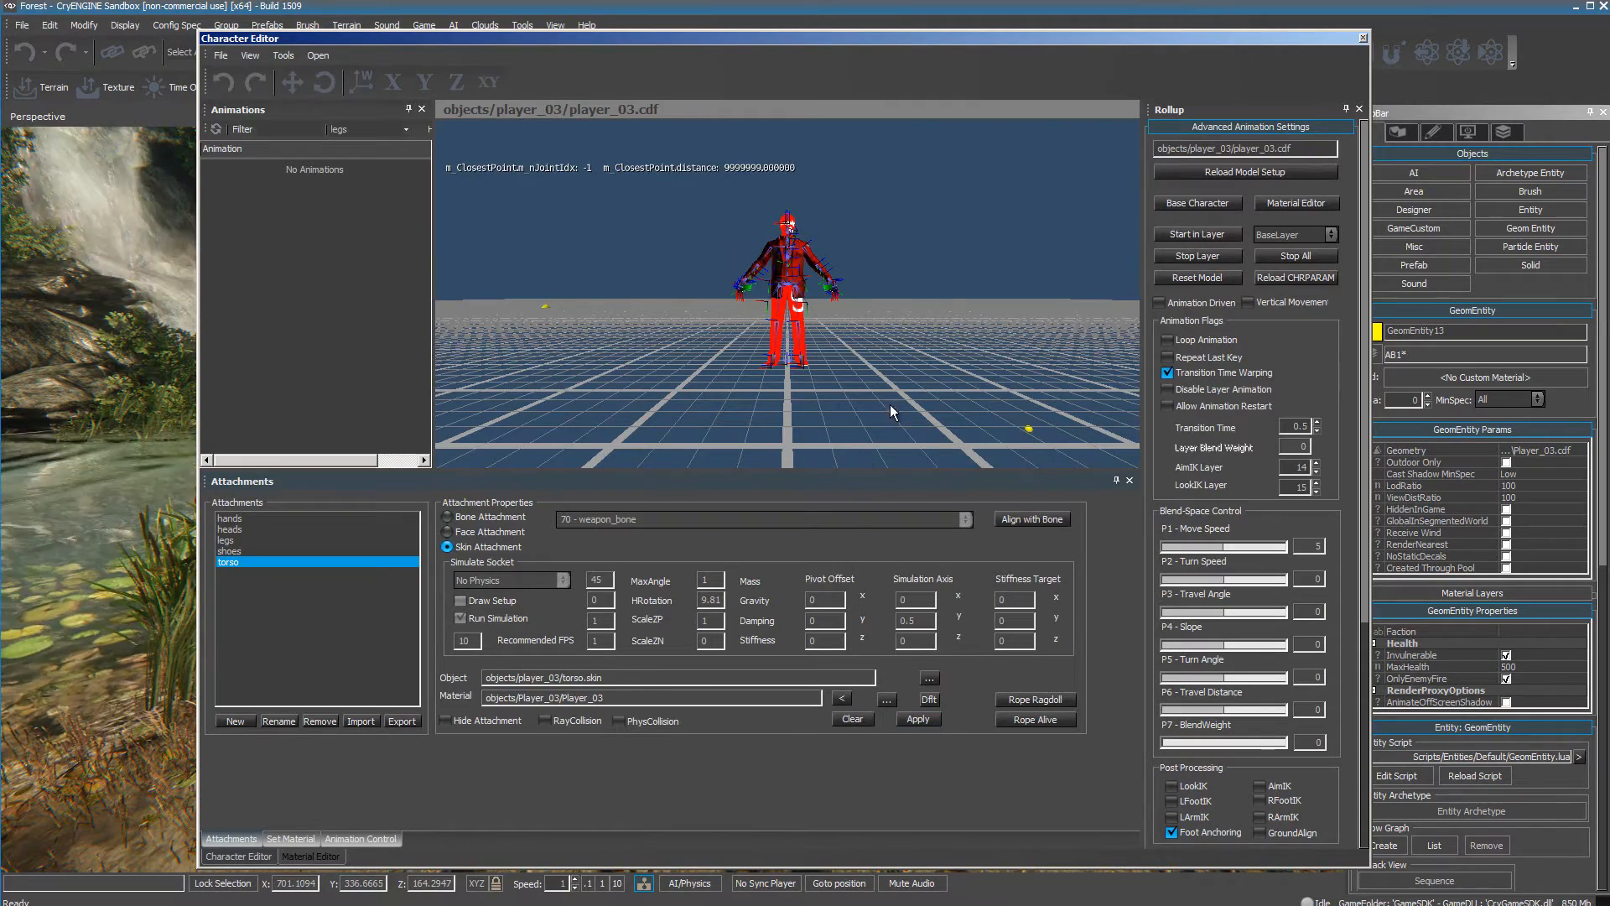
scroll(889, 261, "up", 2)
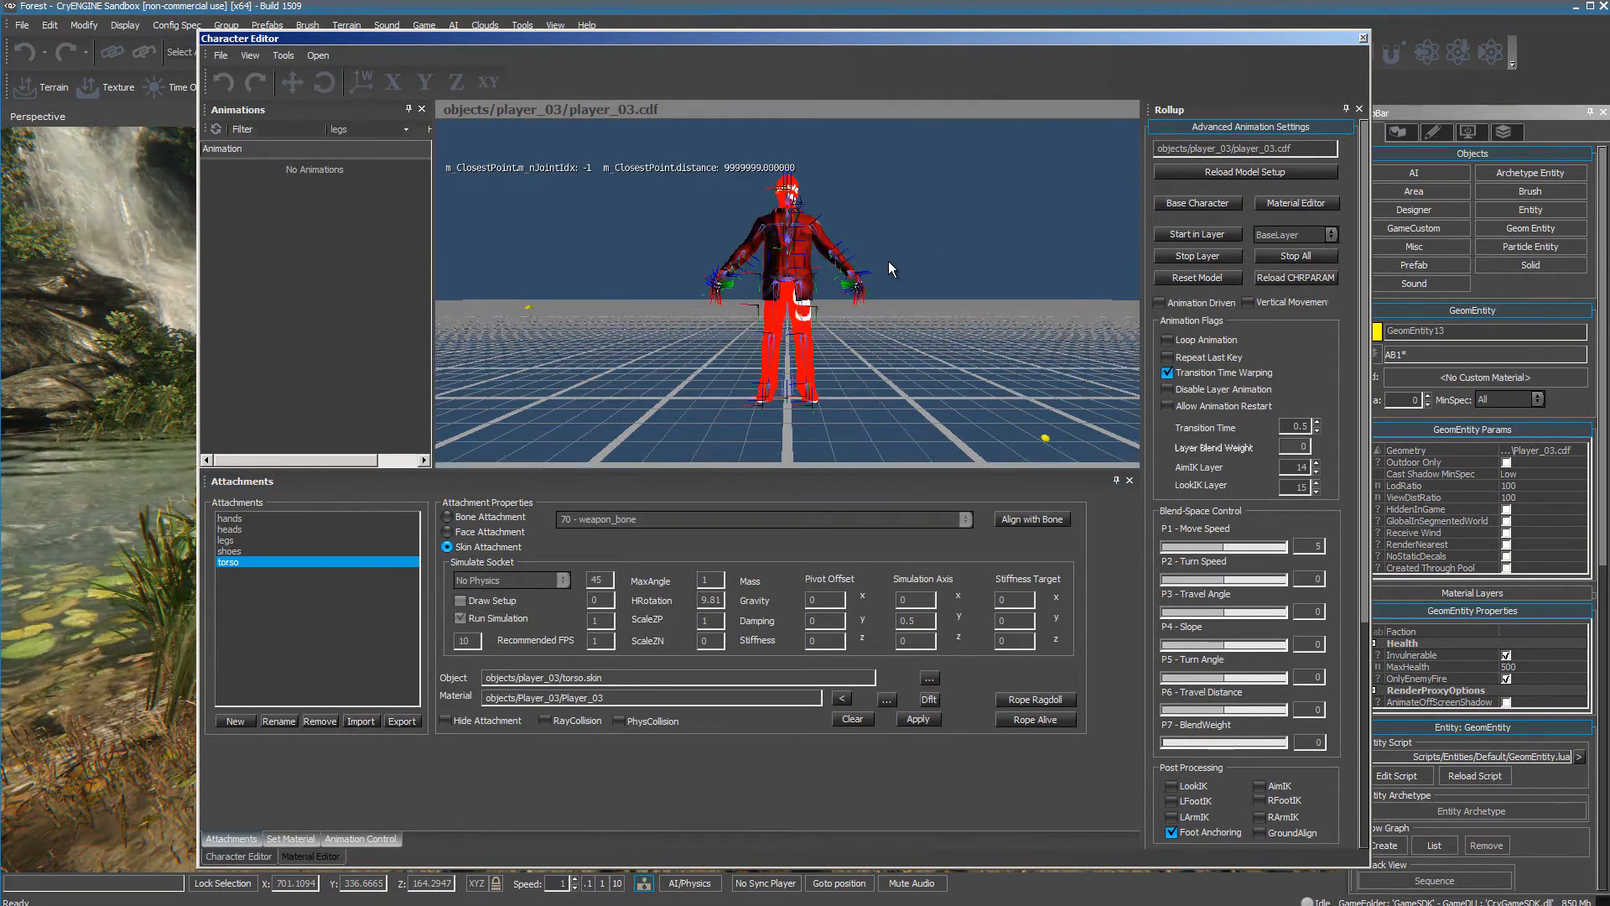
scroll(888, 260, "up", 2)
middle_click_drag(958, 217, 958, 216)
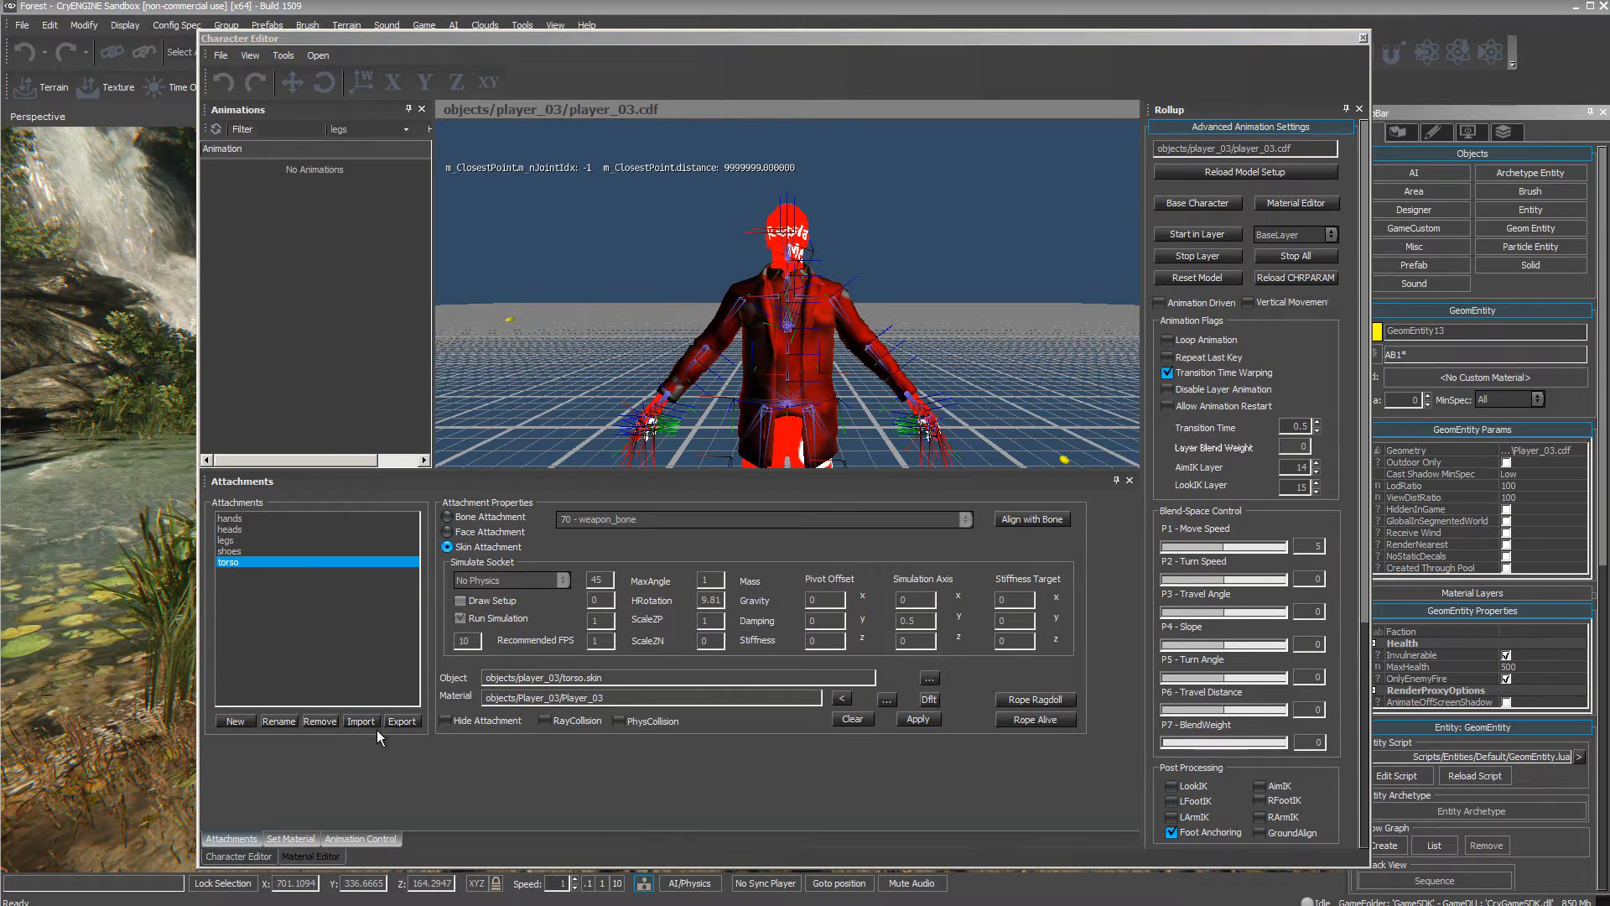
Assign the objects/Player_03/Player_03 material to the hands and heads attachments, applying the change to each.
left_click(231, 519)
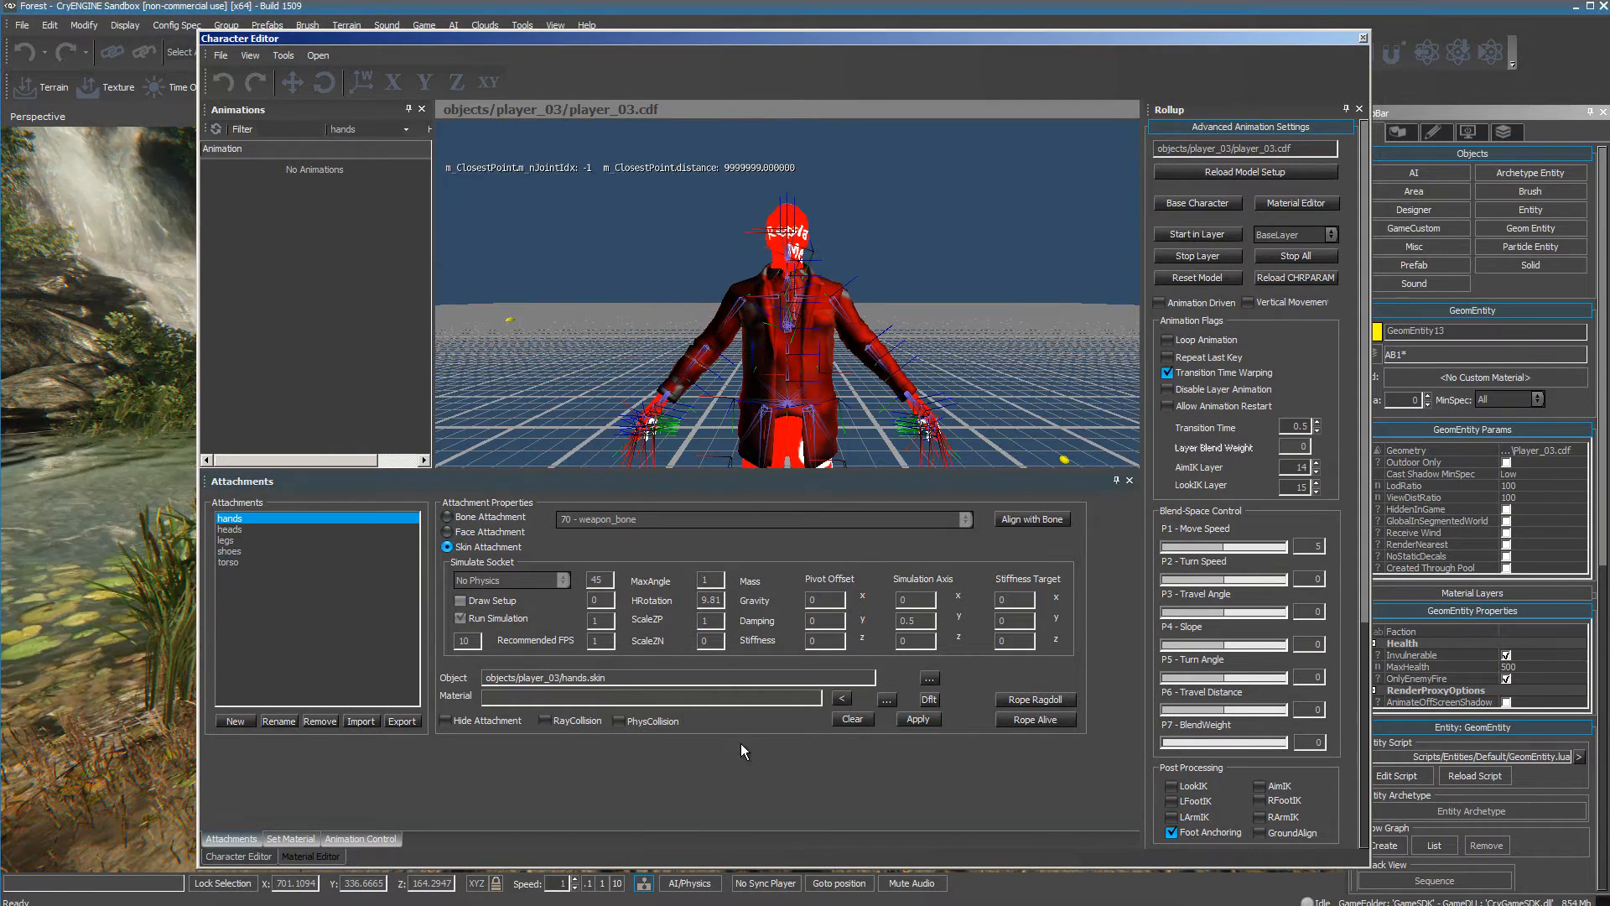
left_click(843, 699)
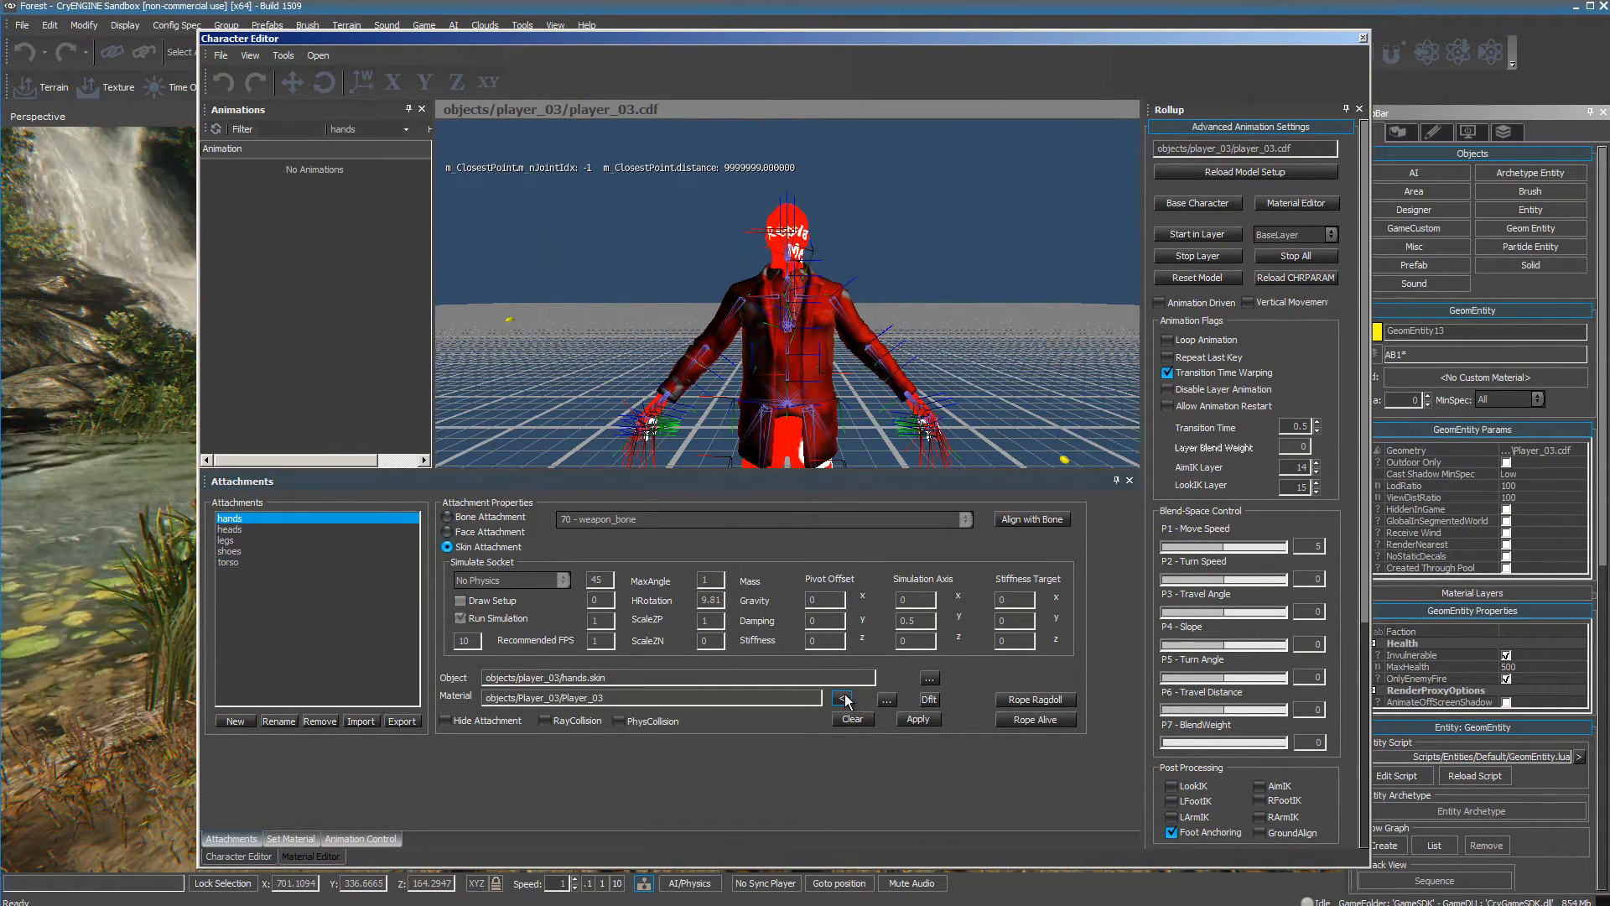
left_click(917, 719)
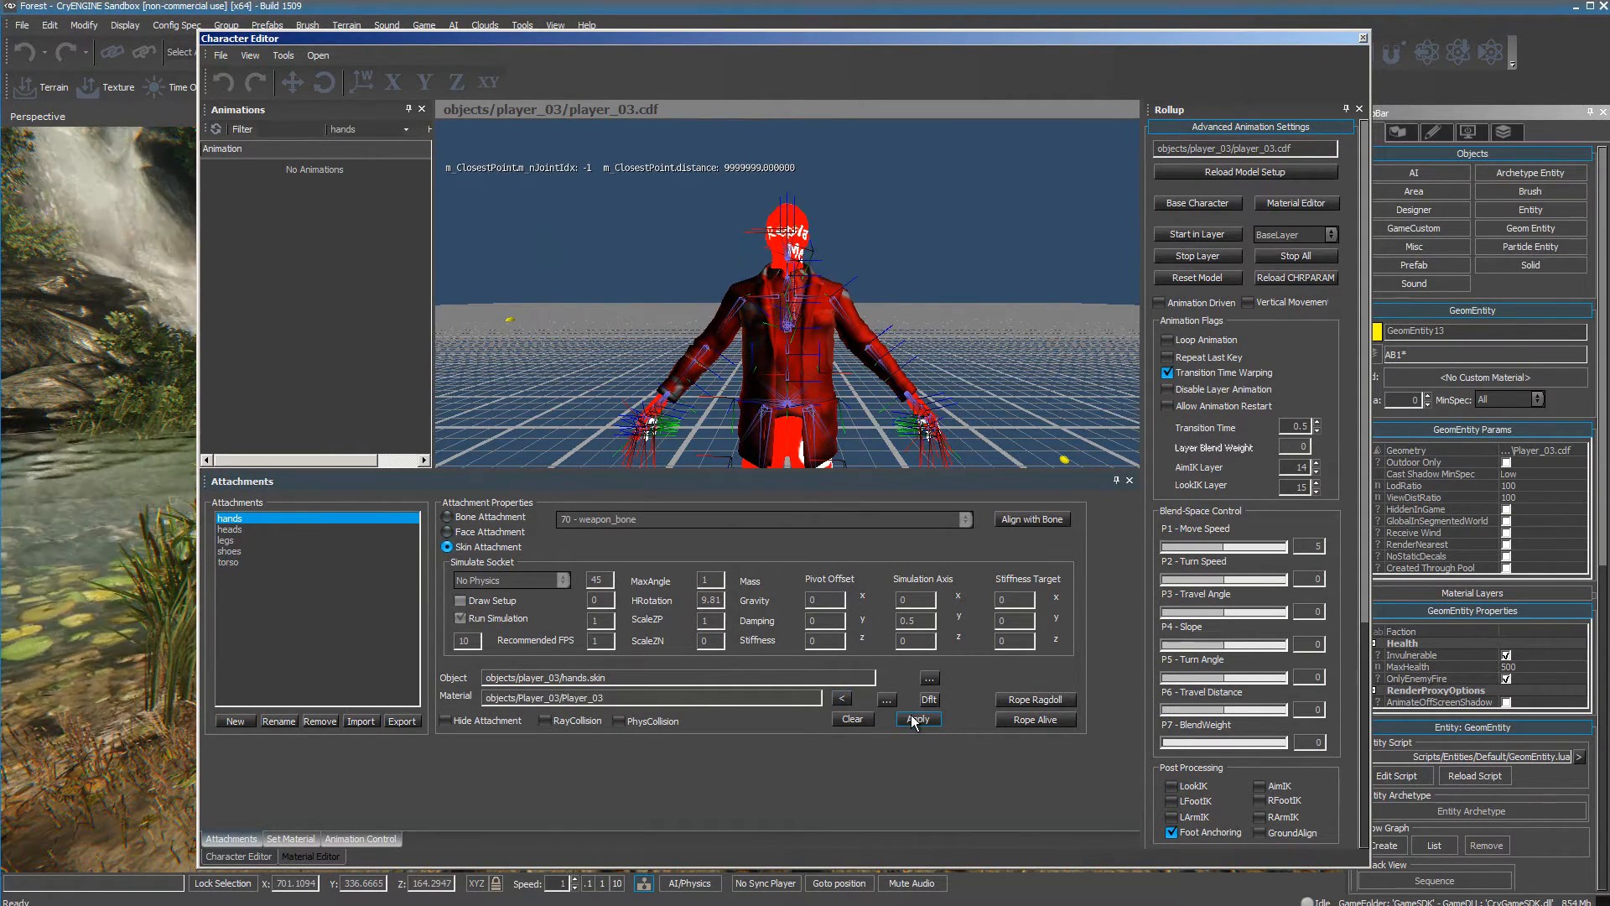
left_click(236, 530)
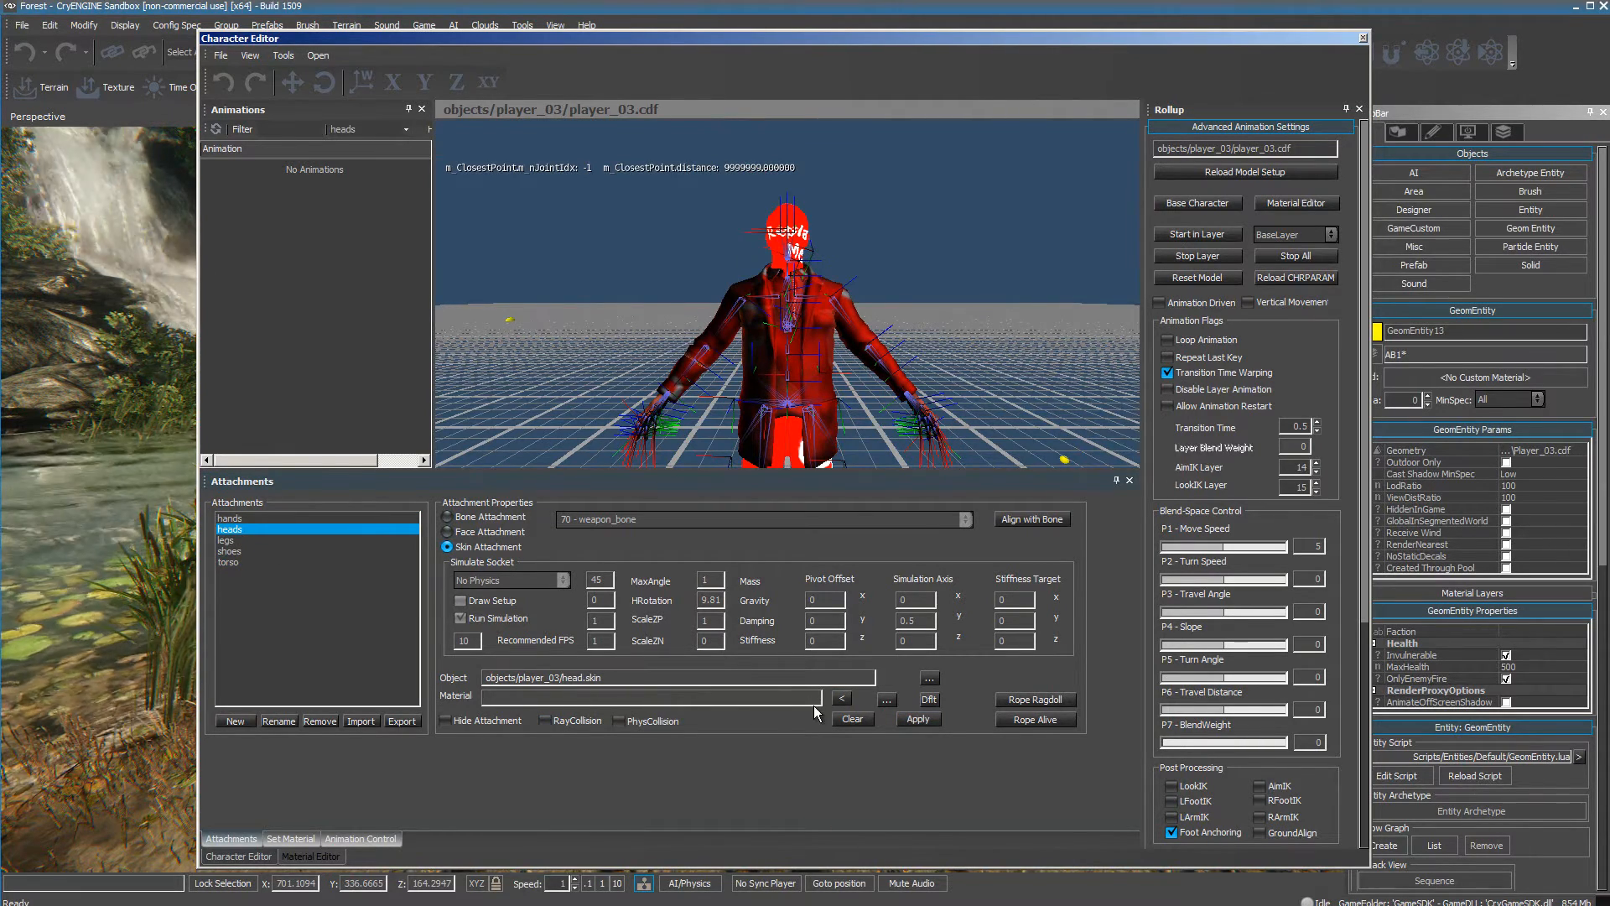
left_click(842, 699)
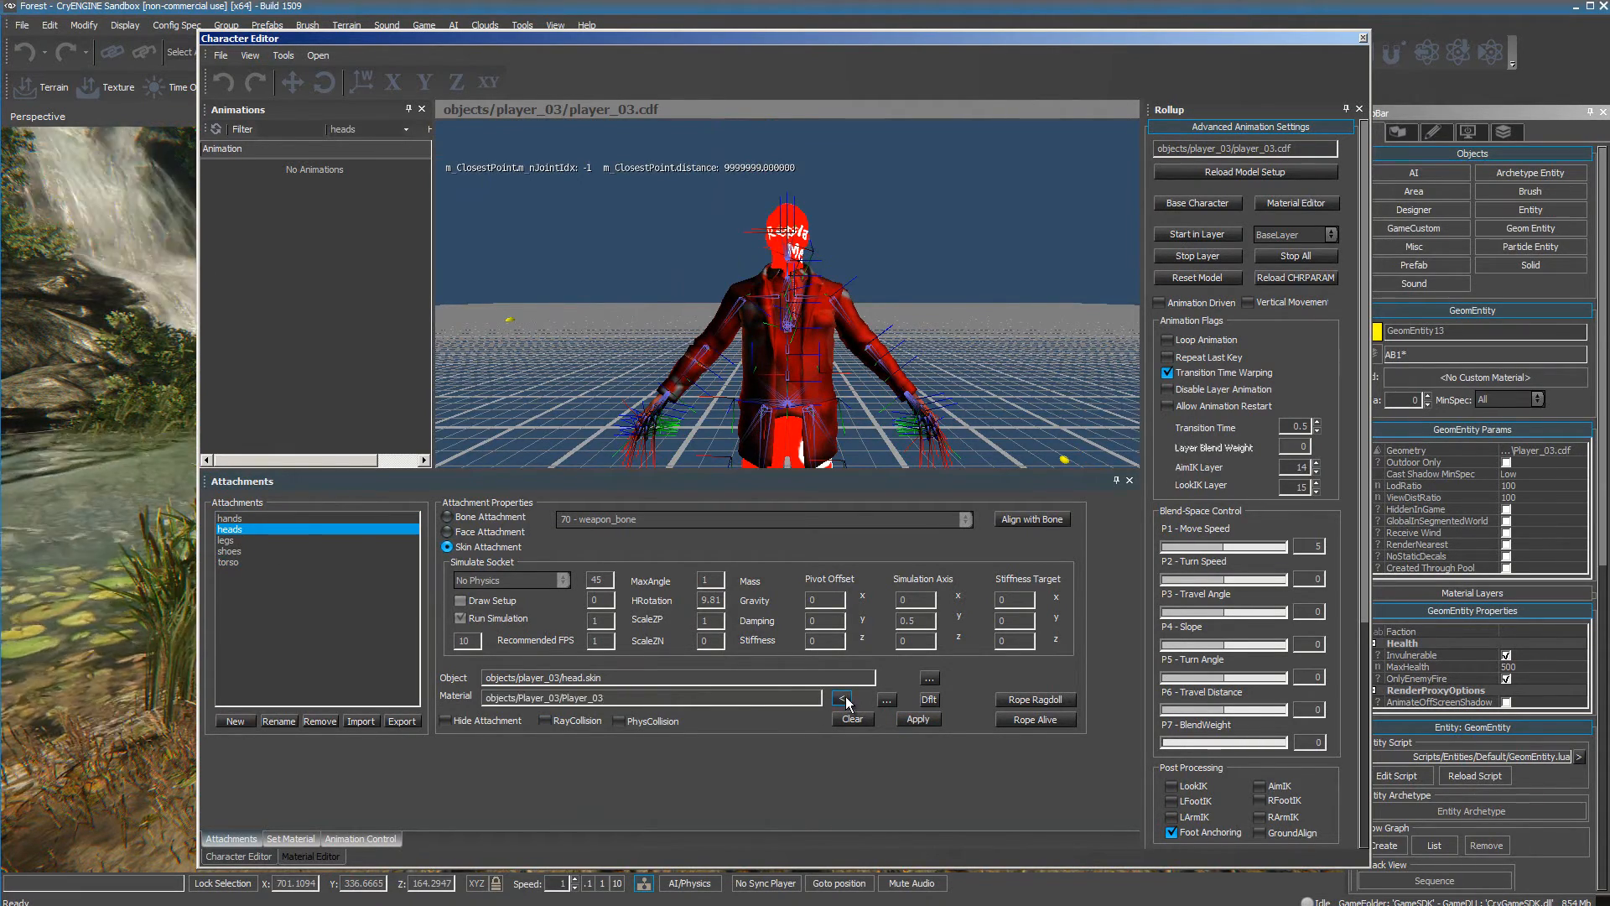
left_click(918, 719)
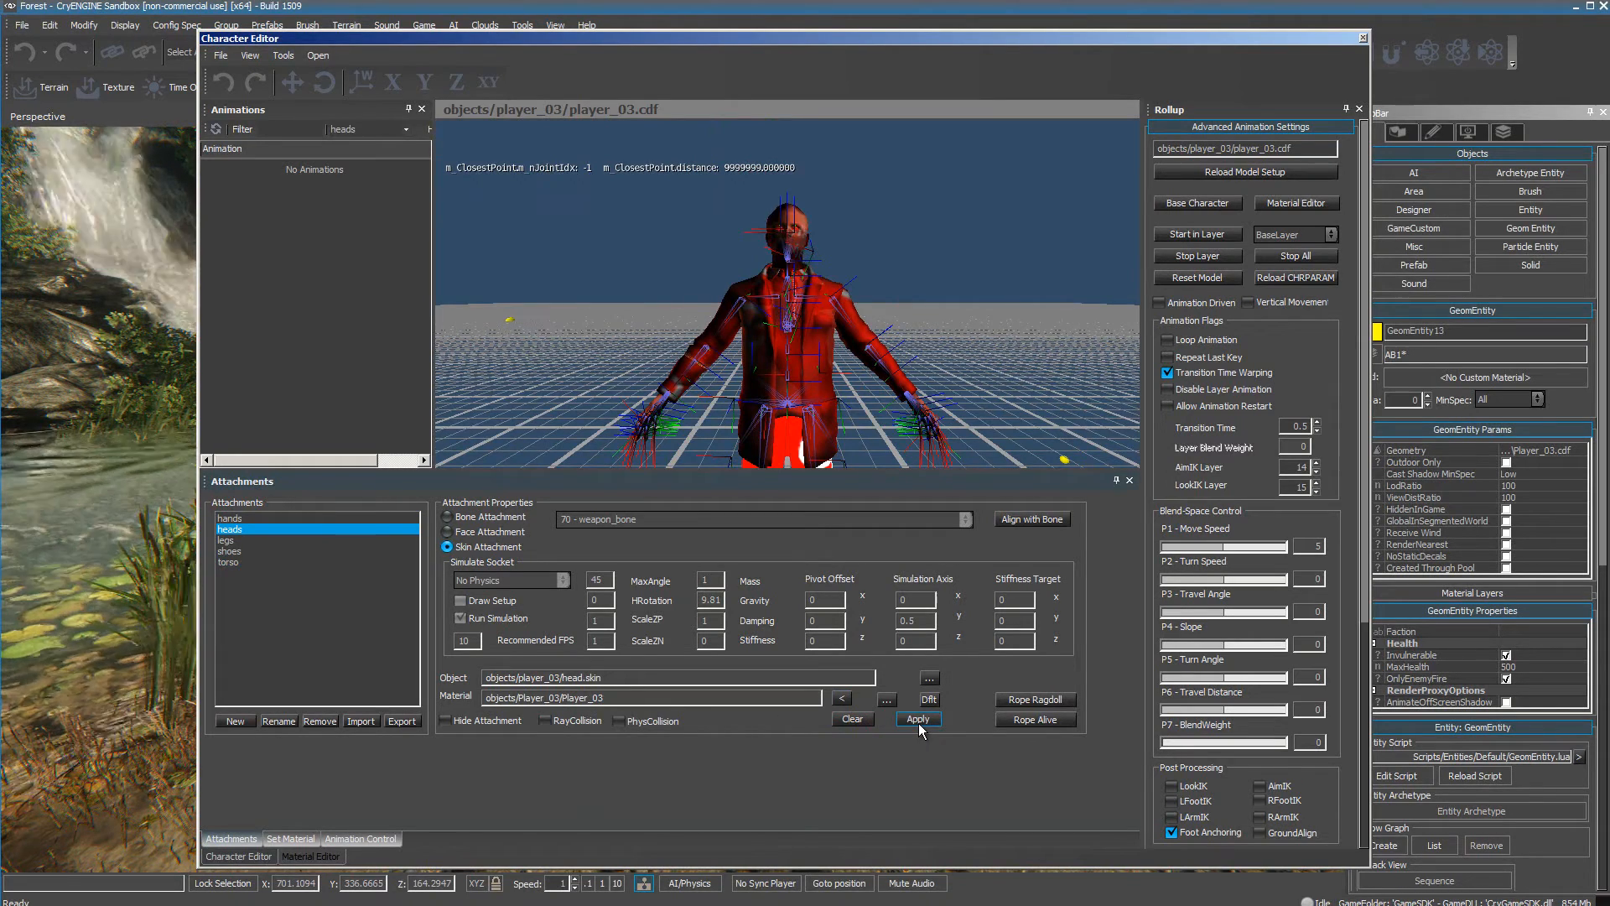
Assign the objects/Player_03/Player_03 material to the legs and shoes attachments and apply it.
left_click(225, 540)
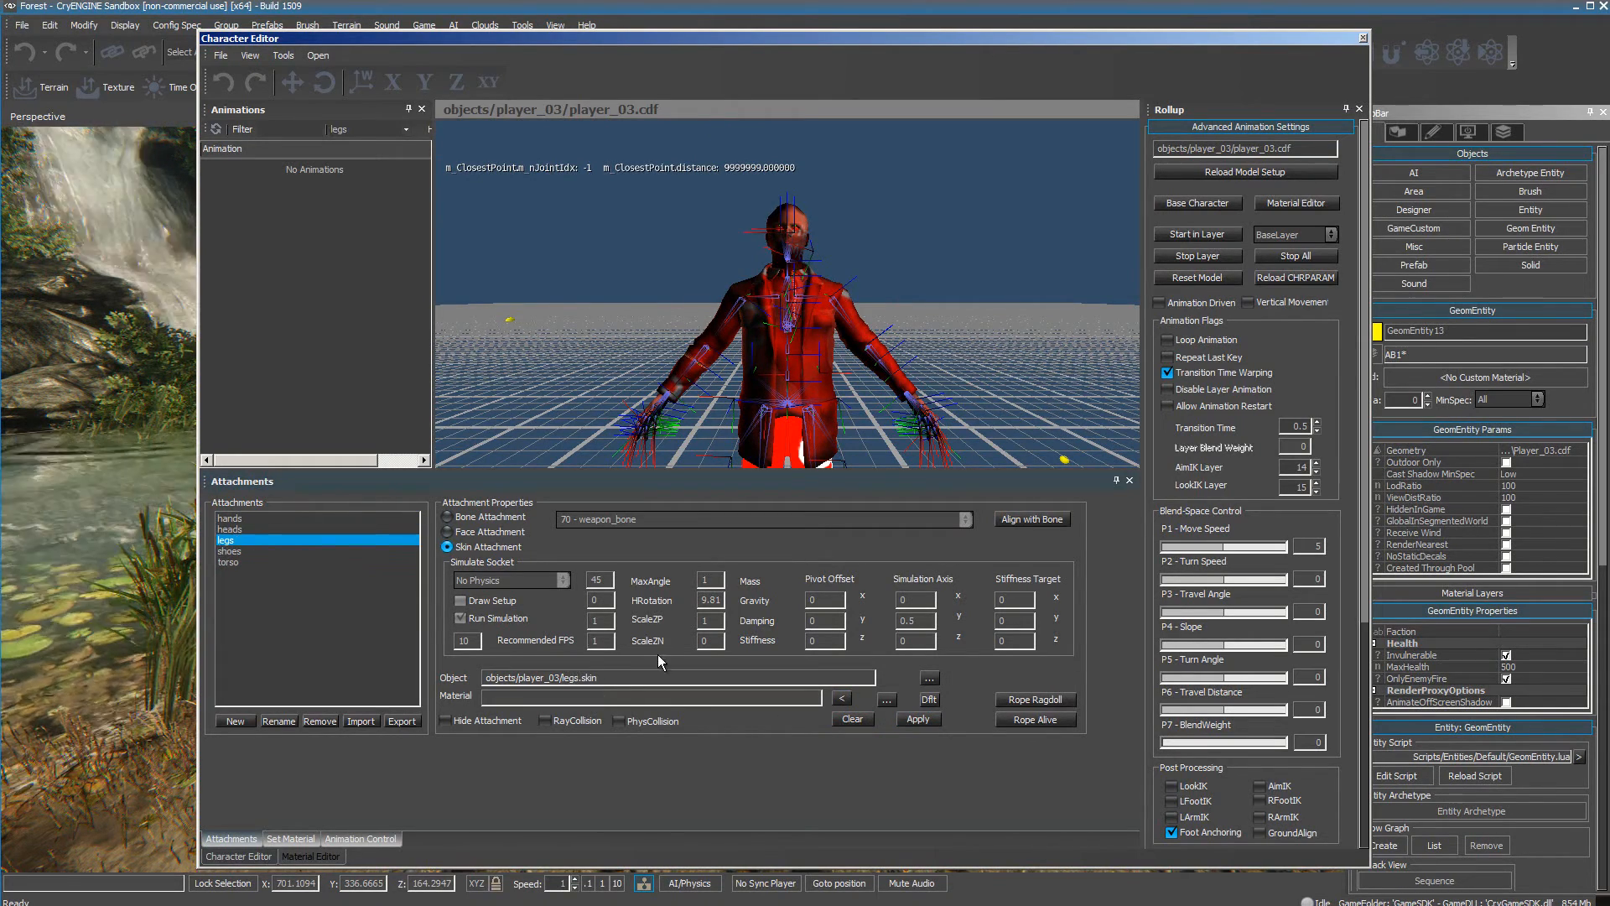
left_click(842, 699)
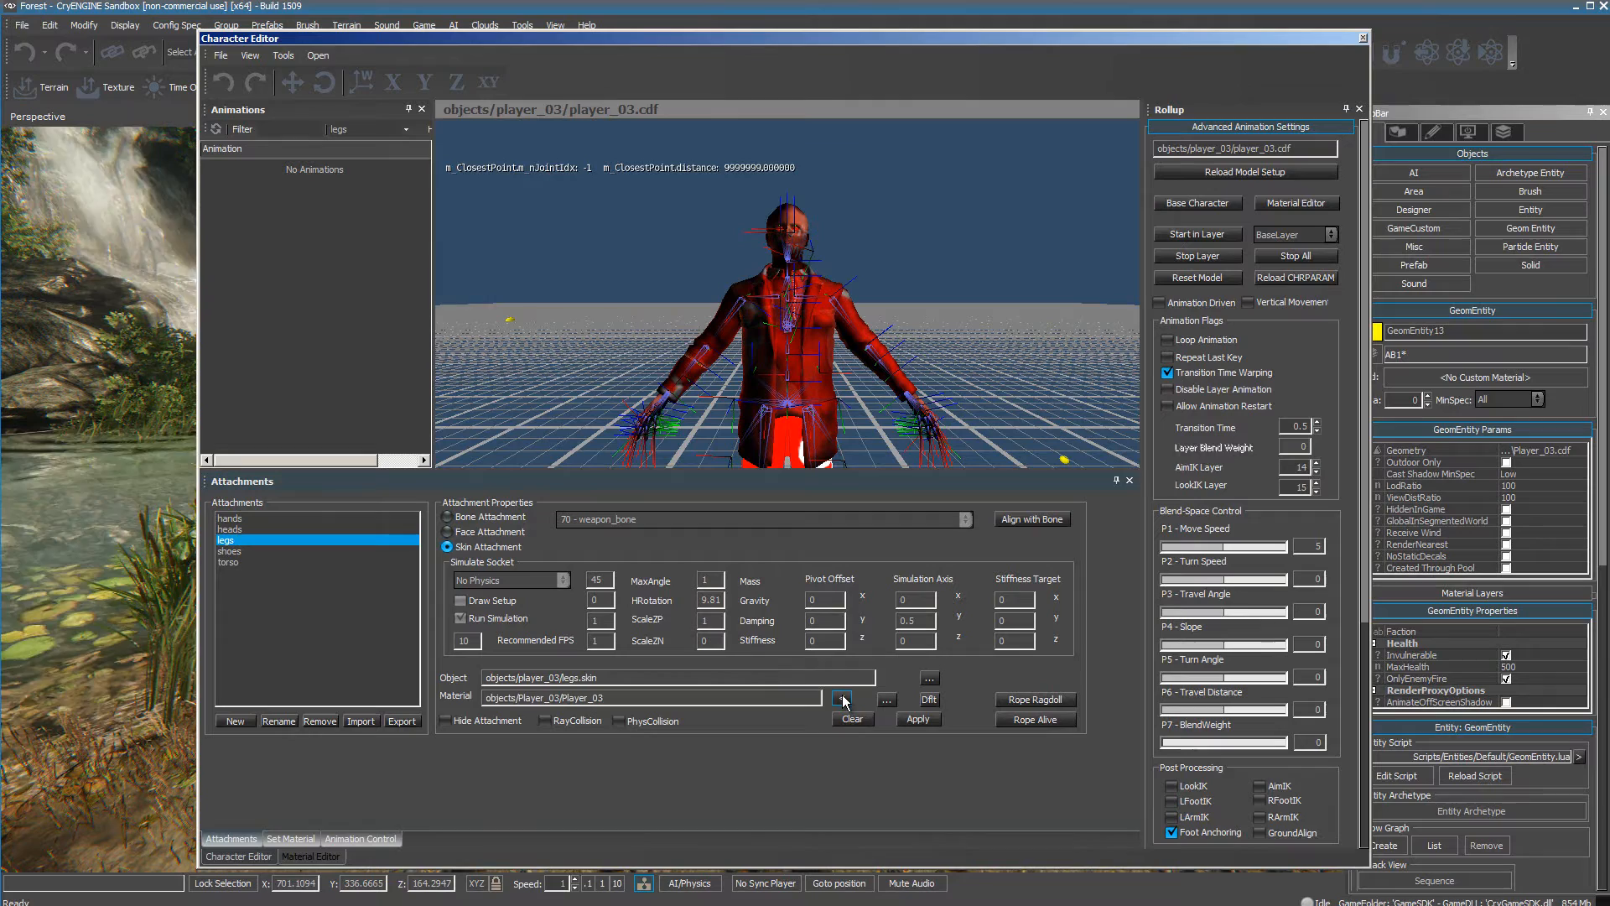
left_click(917, 719)
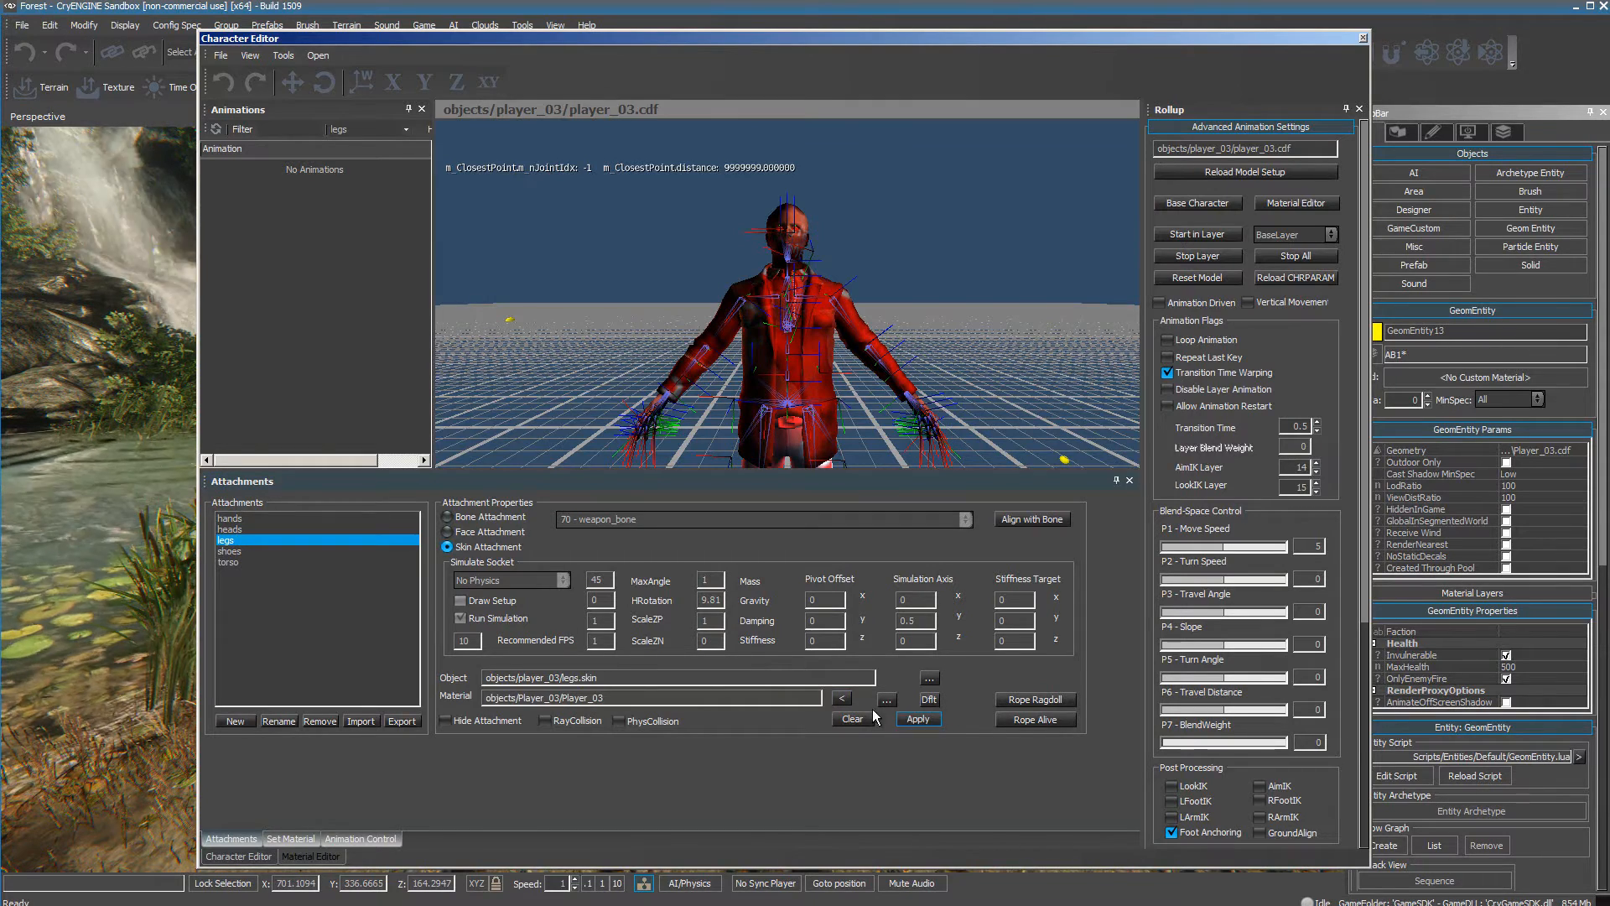
left_click(230, 552)
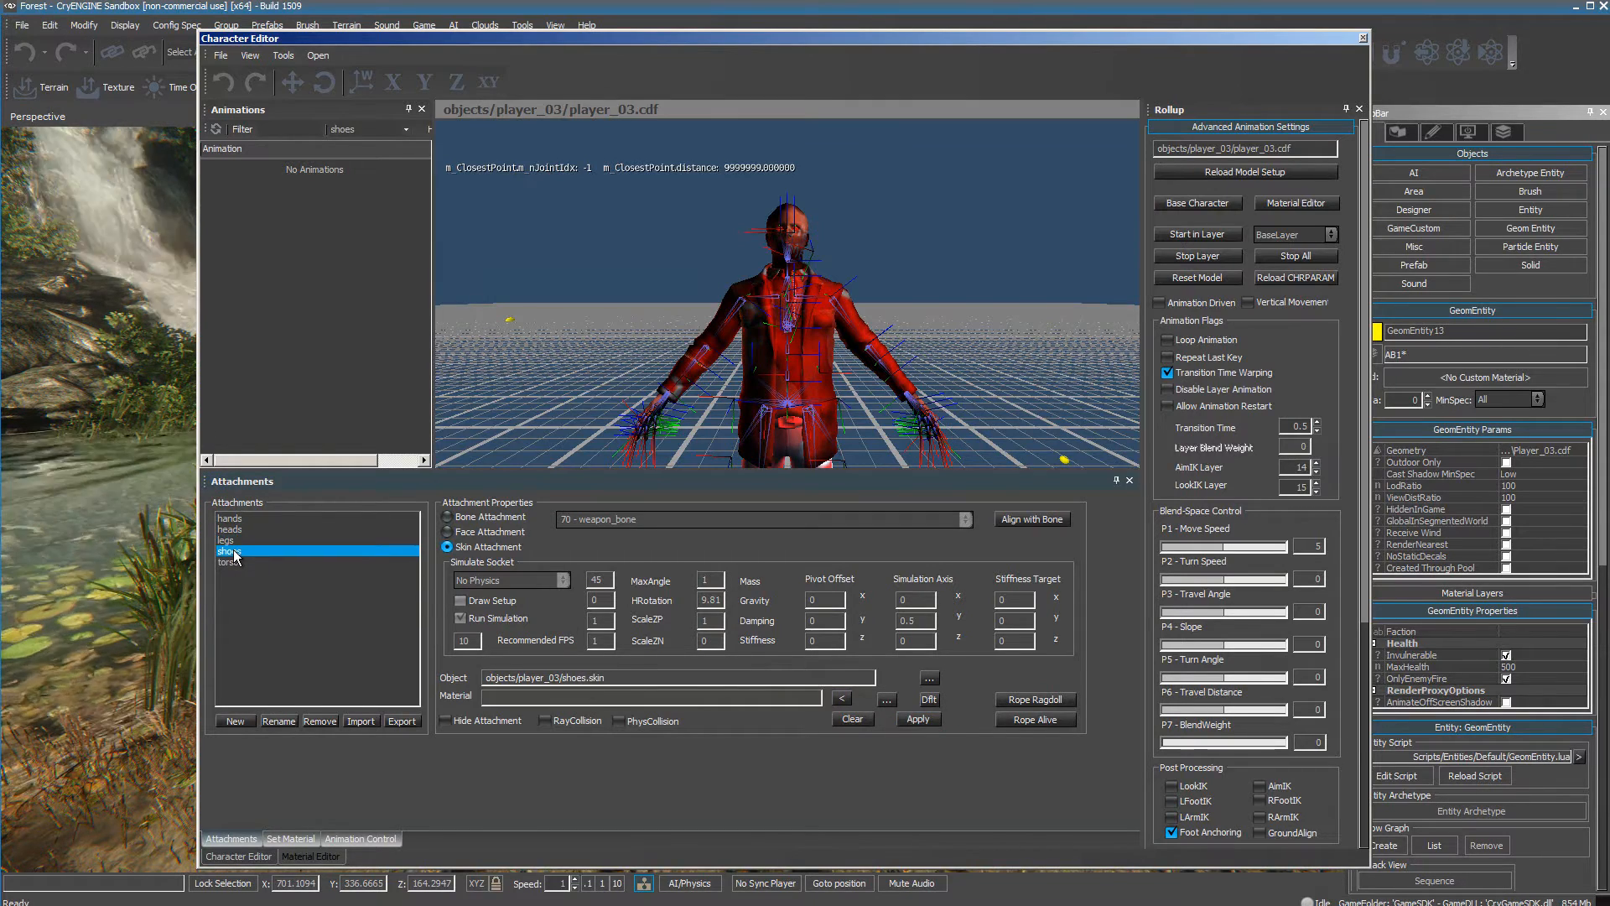
left_click(843, 703)
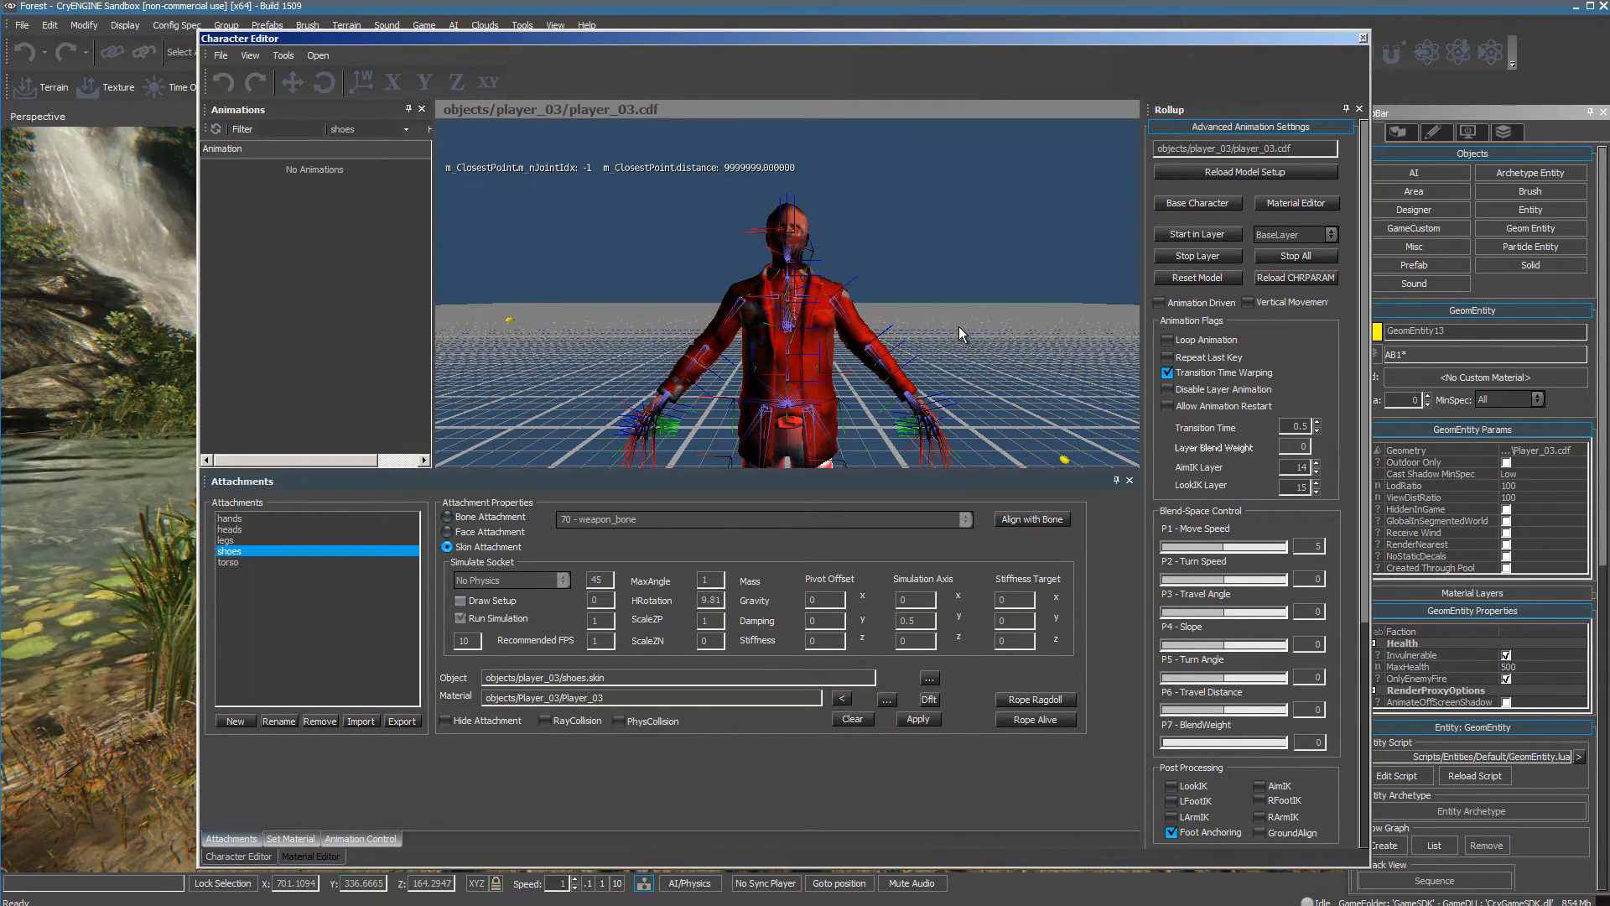
Check the whole textured character in the preview and save the changes to player_03.cdf.
scroll(959, 328, "up", 3)
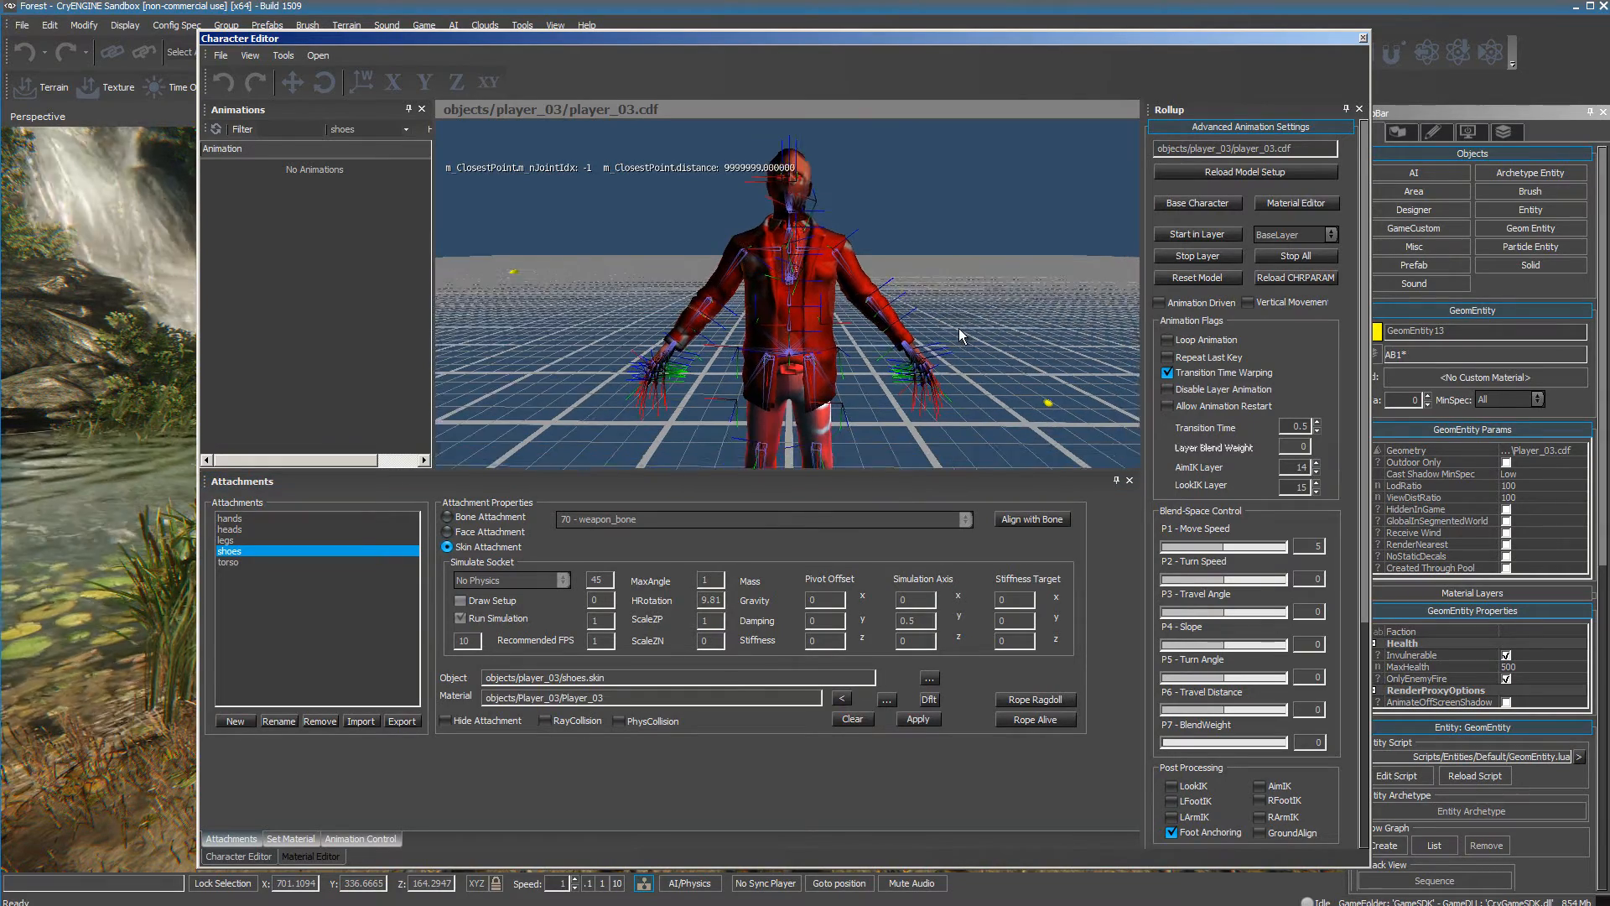
scroll(960, 329, "down", 3)
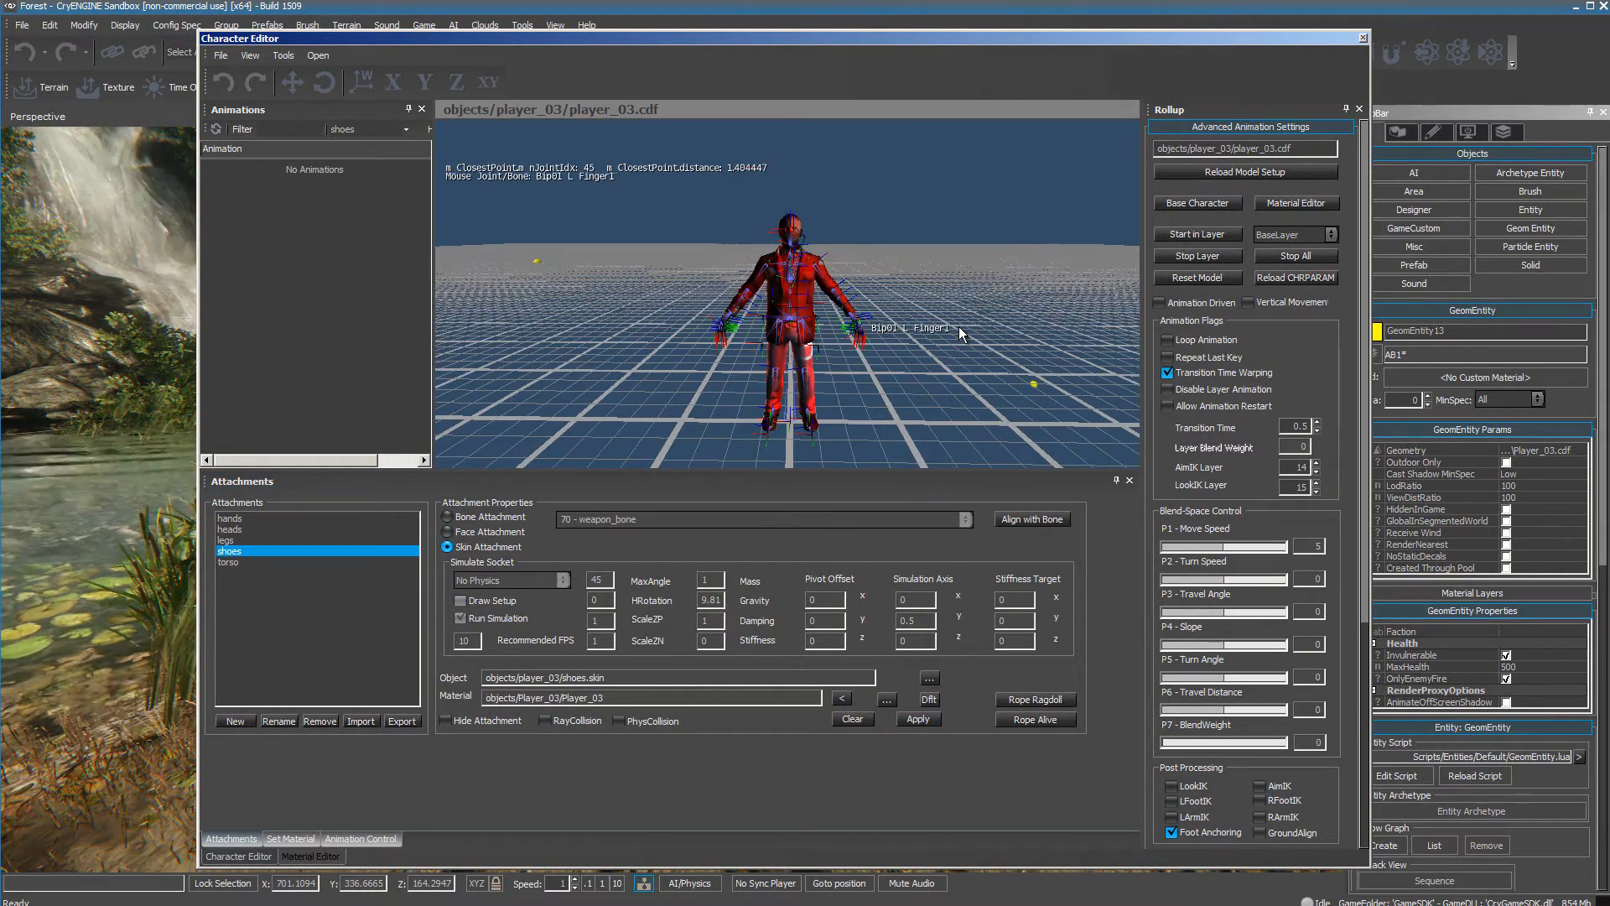
scroll(1250, 470, "down", 5)
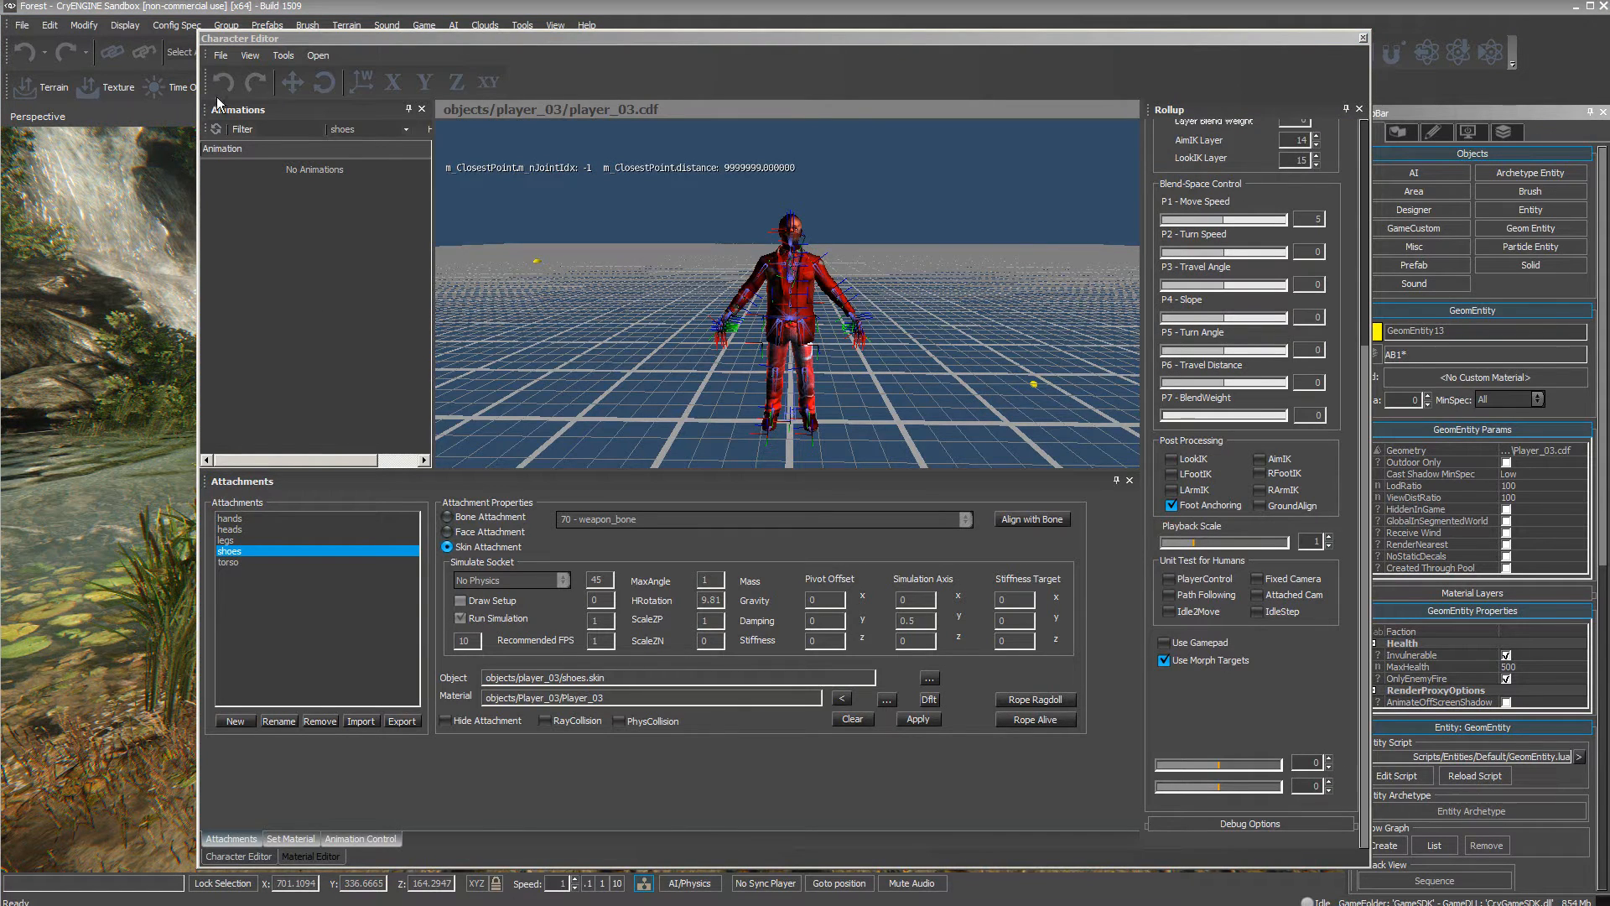
left_click(222, 57)
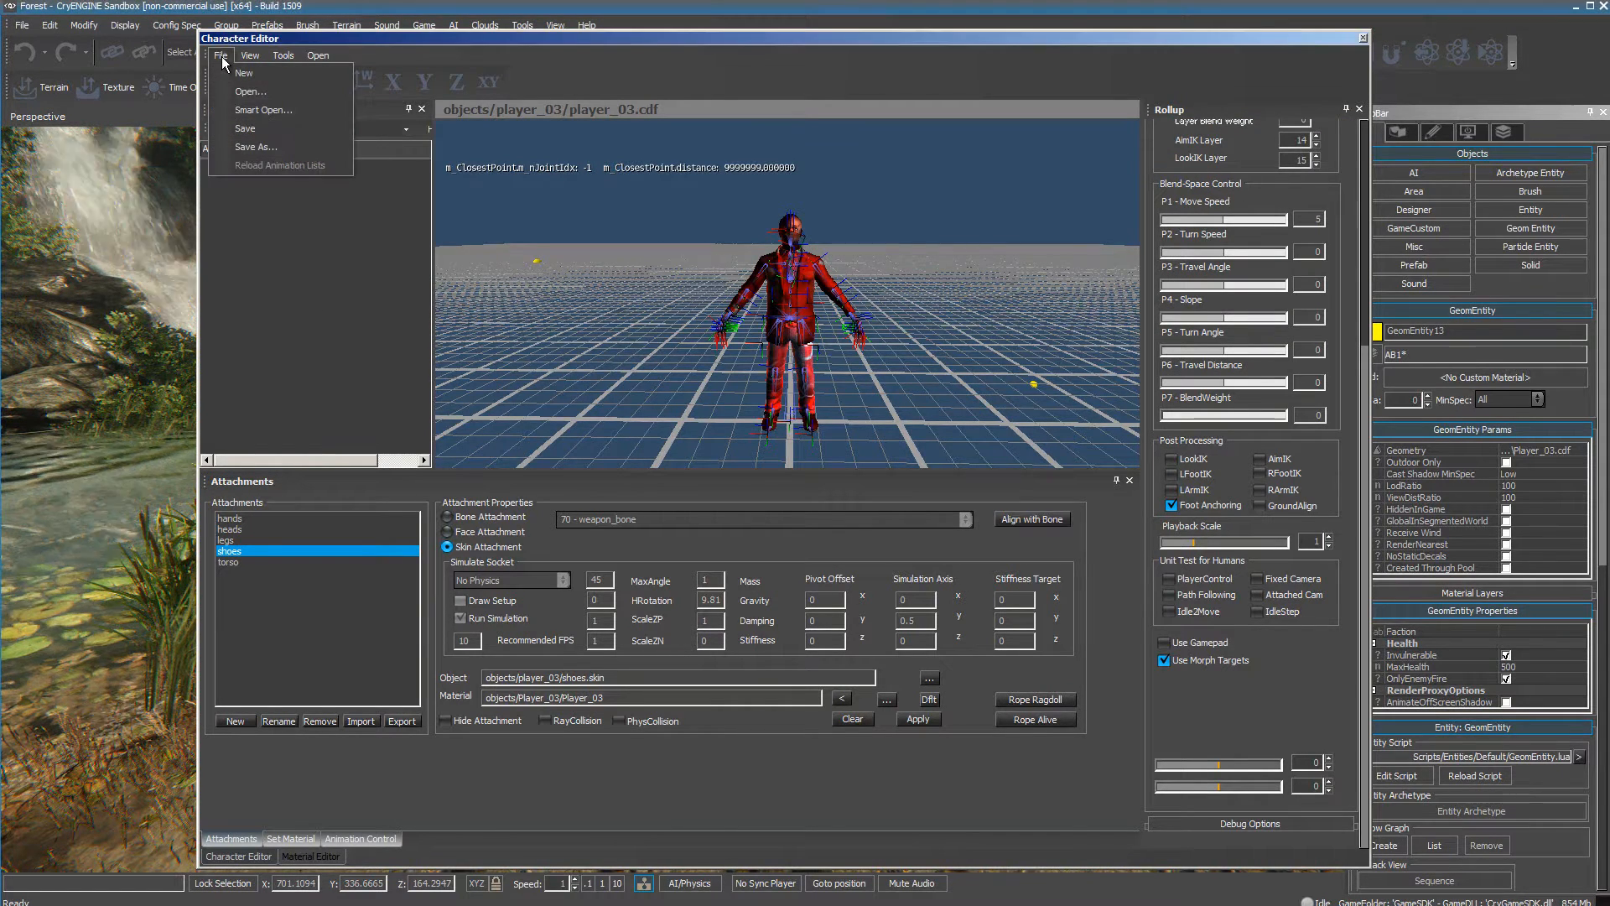
left_click(250, 130)
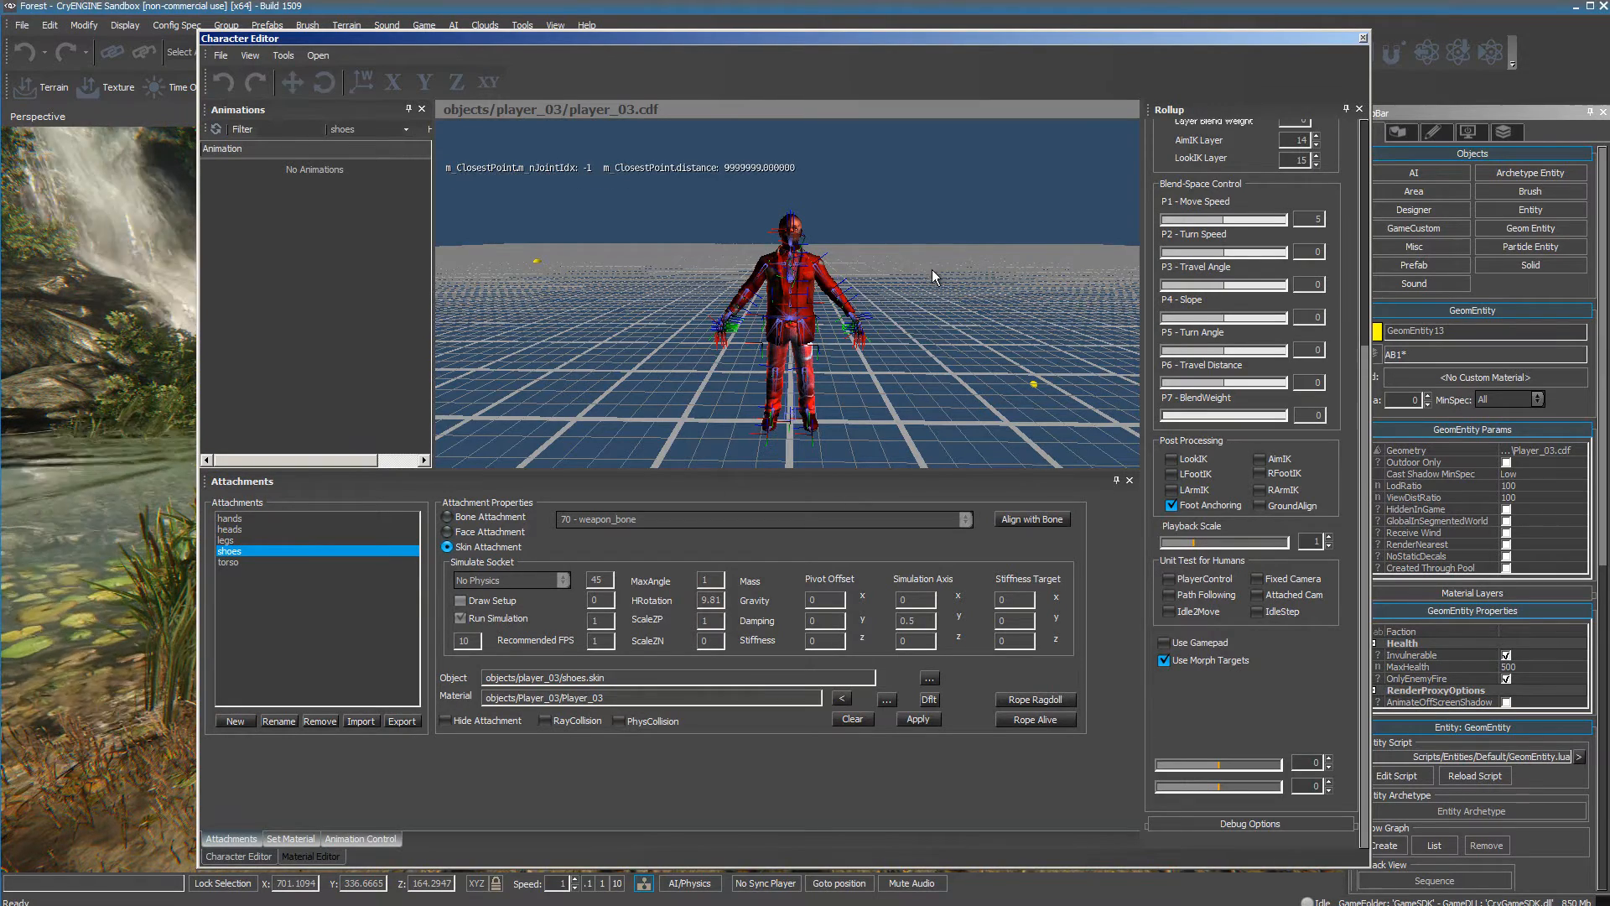
Expand the Debug Options and preview what ShowGrid, Lighting and AnimLights do, restoring each setting.
left_click(1250, 823)
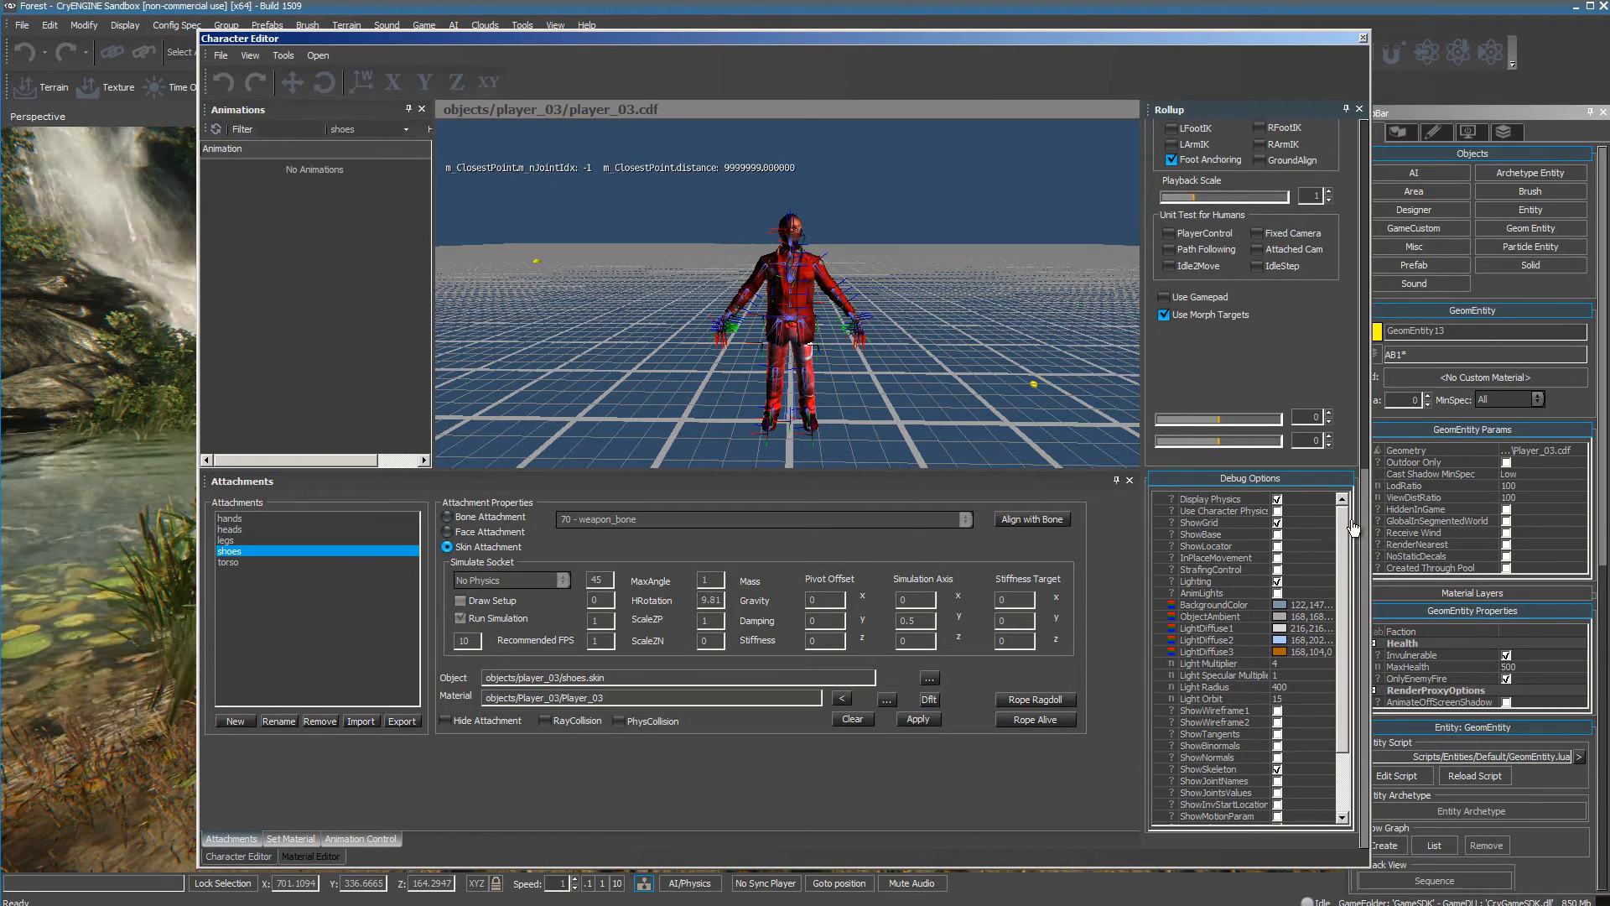
left_click(1277, 524)
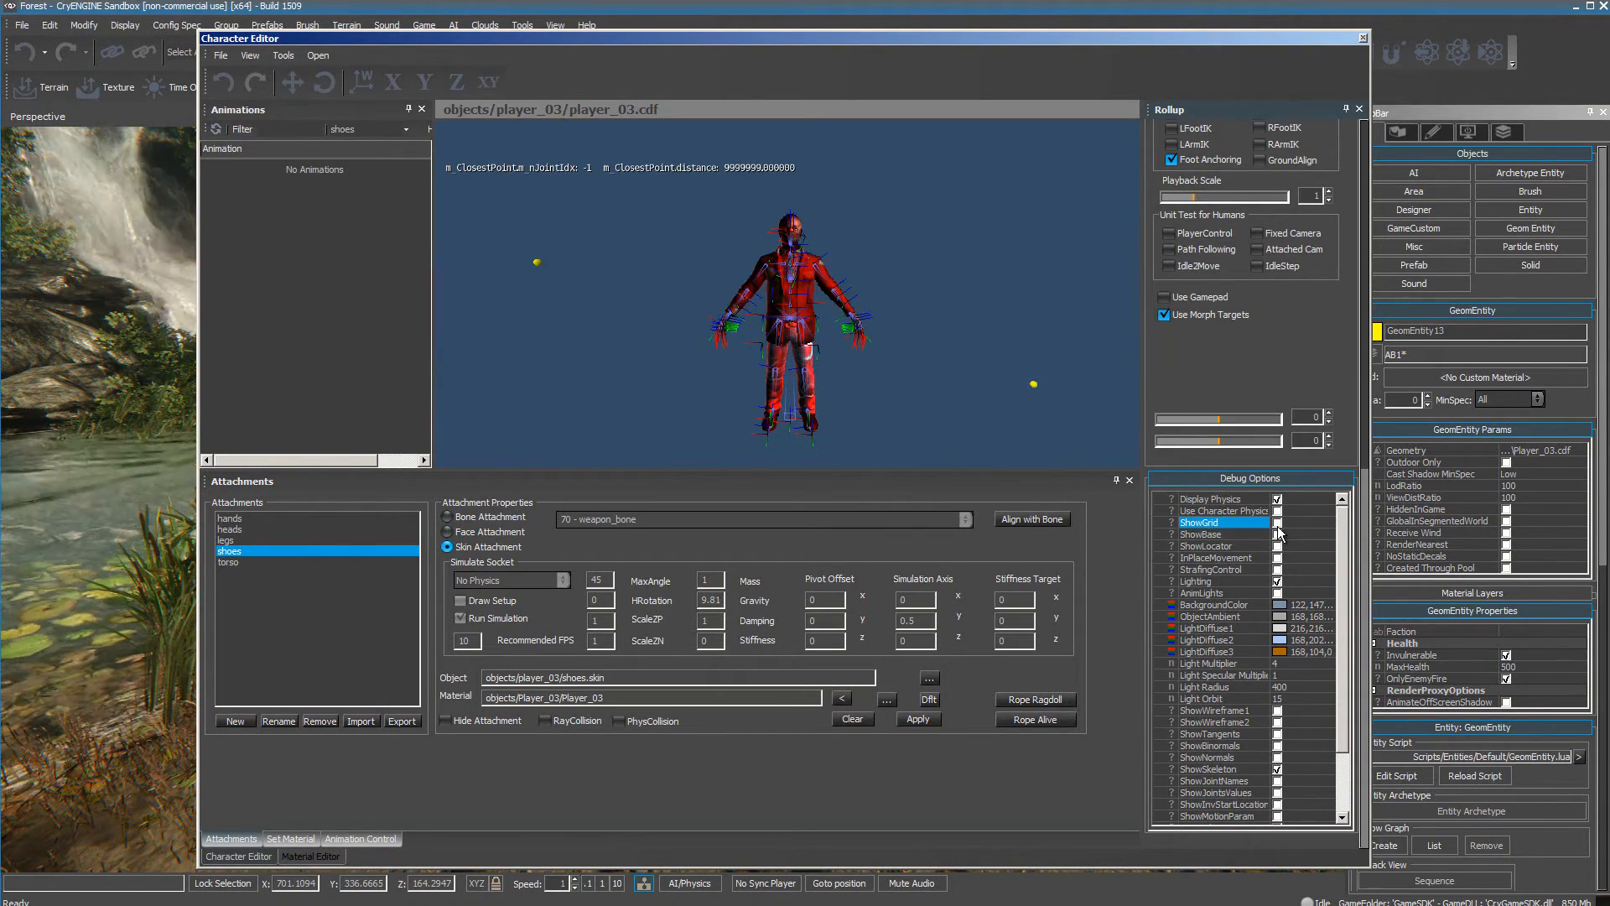
left_click(1278, 525)
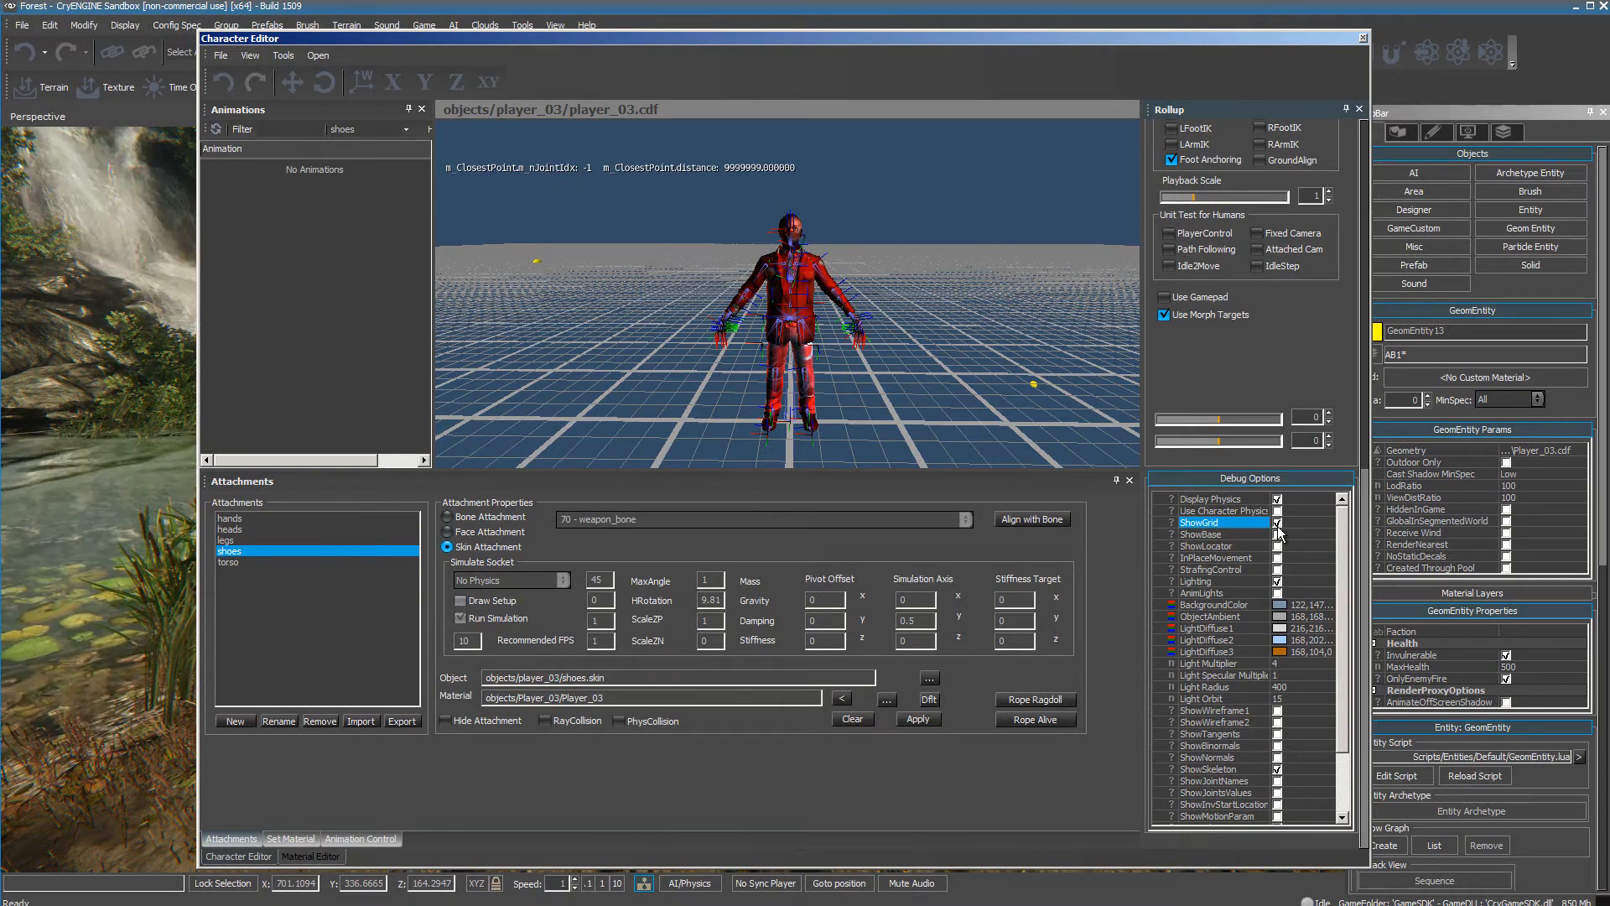
left_click(1277, 581)
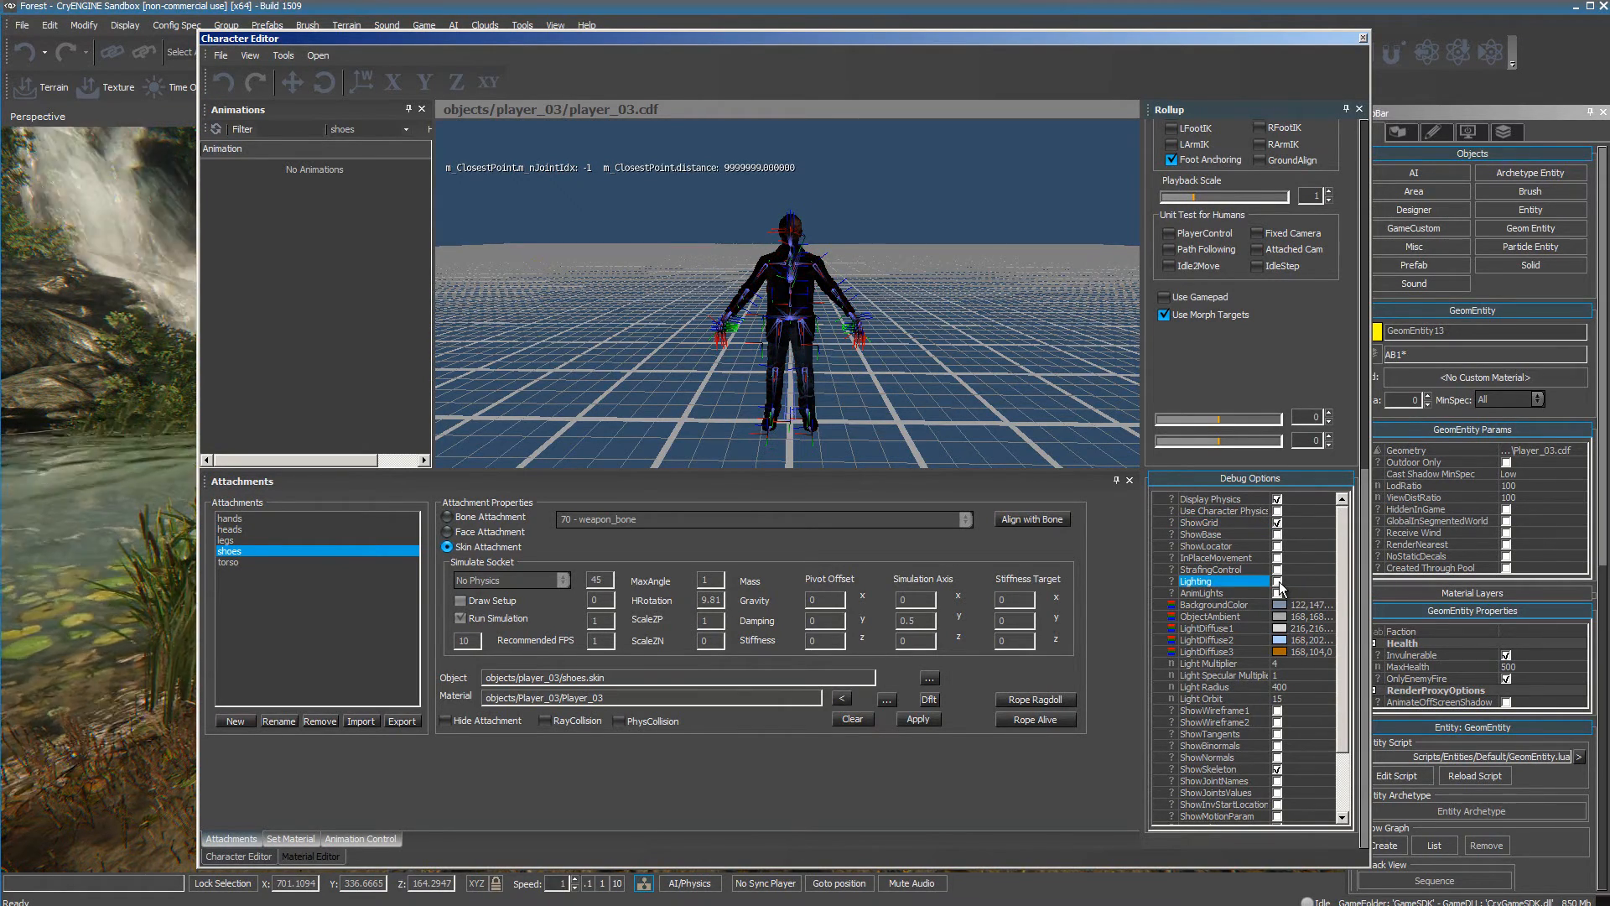
left_click(1277, 582)
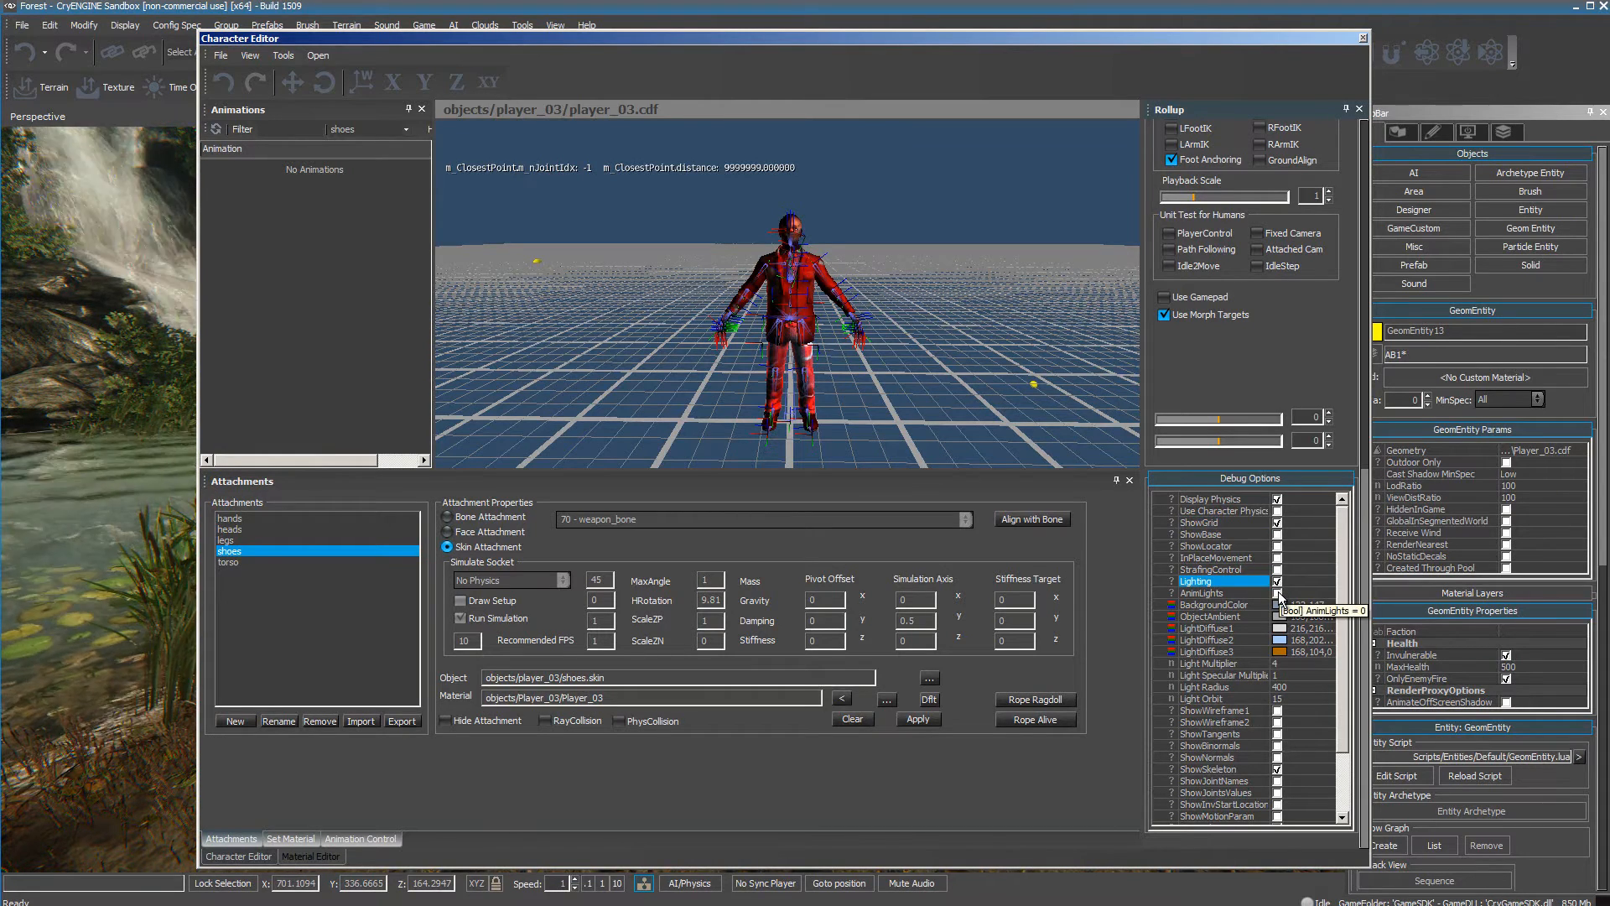
left_click(1278, 594)
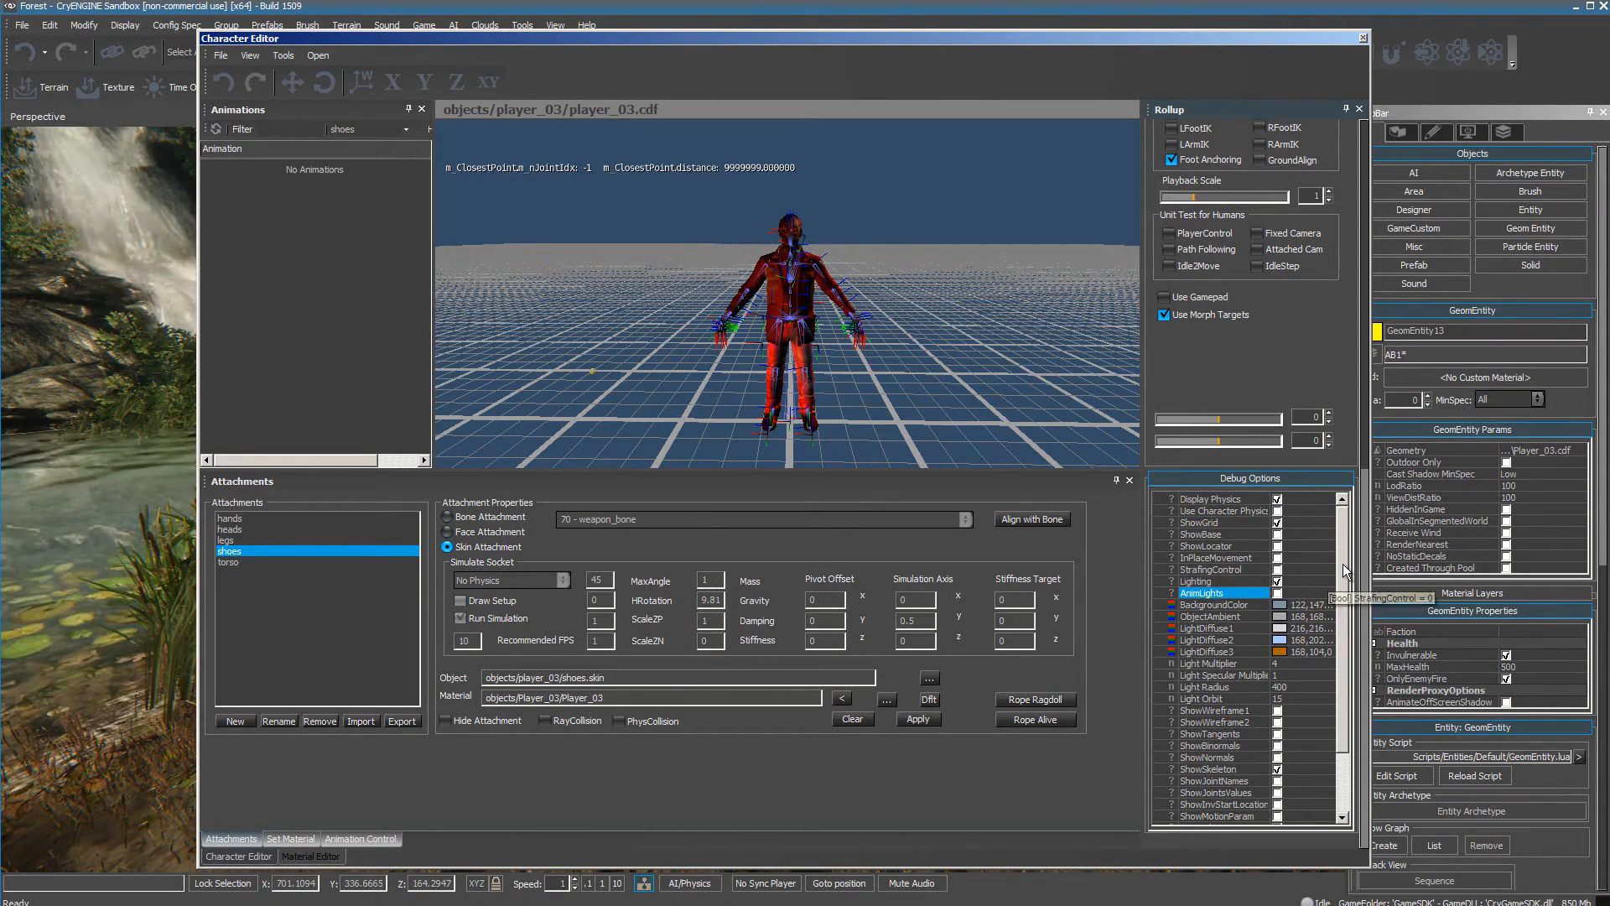
Turn off ShowSkeleton and turn on ShowWireframe1 in the Debug Options for the character preview.
scroll(1314, 591, "down", 3)
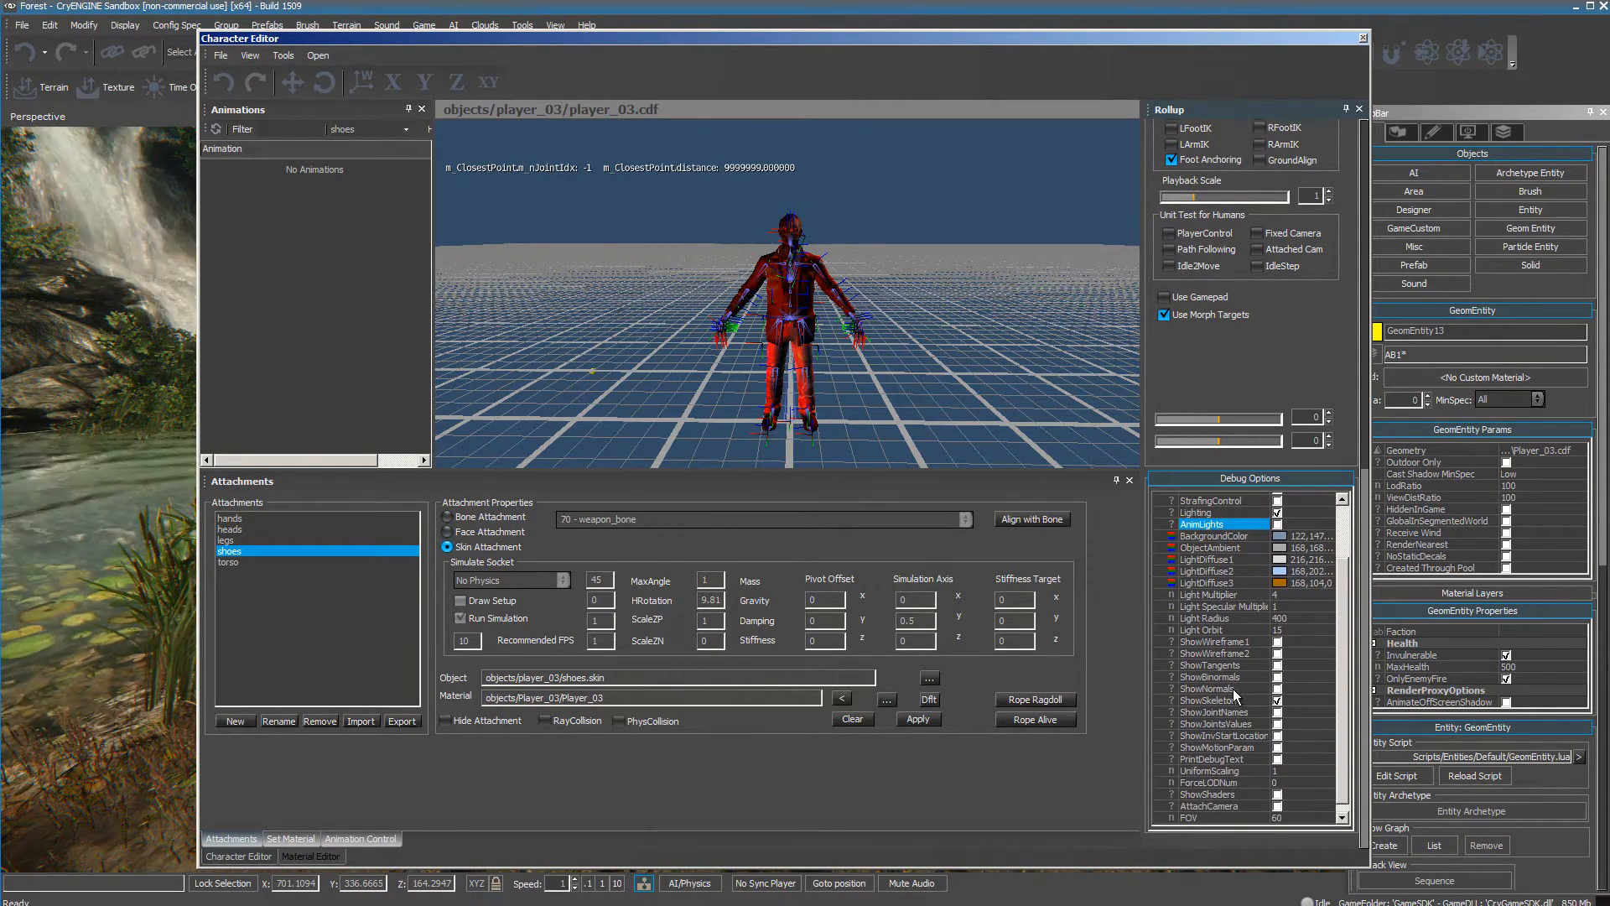
left_click(1277, 701)
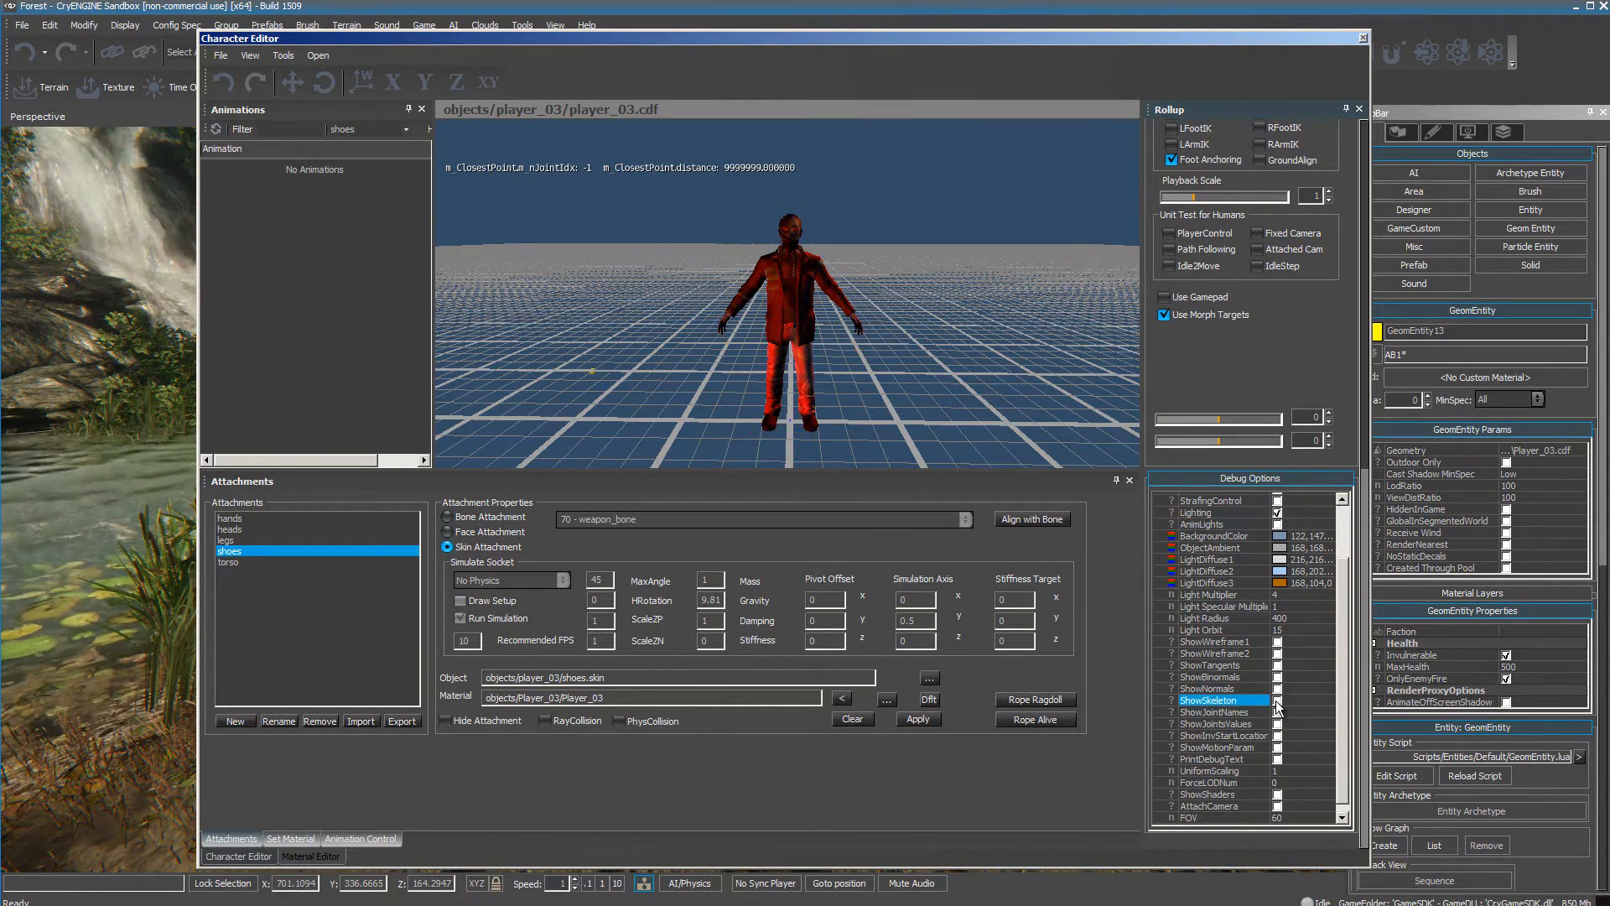
left_click(1277, 642)
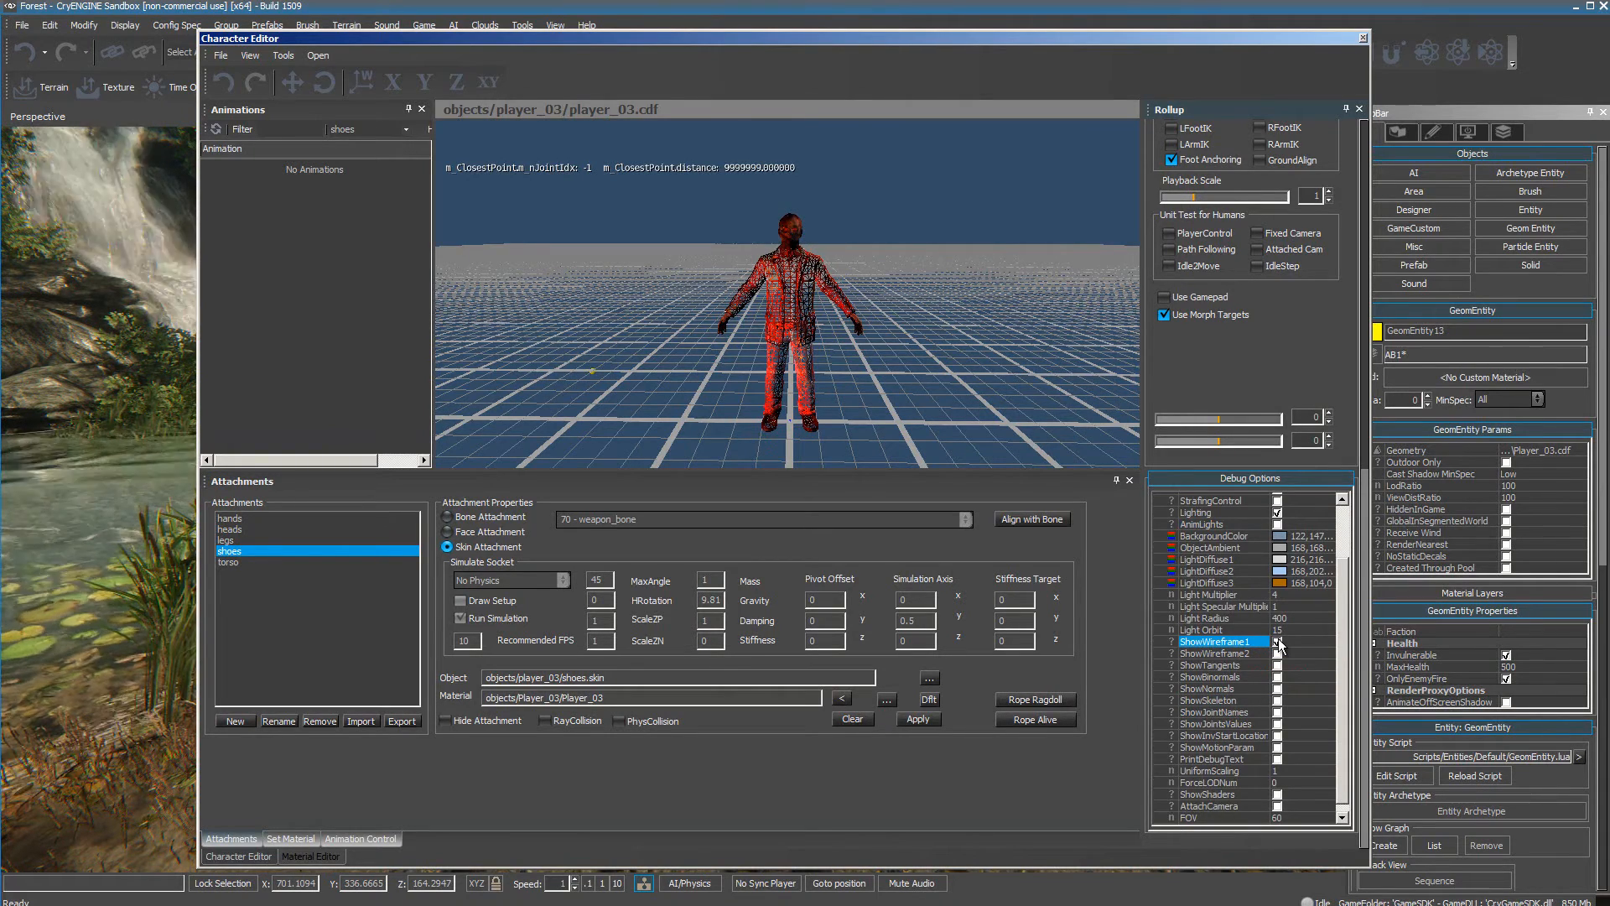
Turn off ShowWireframe1 and preview ShowNormals and AnimLights on the character, switching each off again.
left_click(1277, 642)
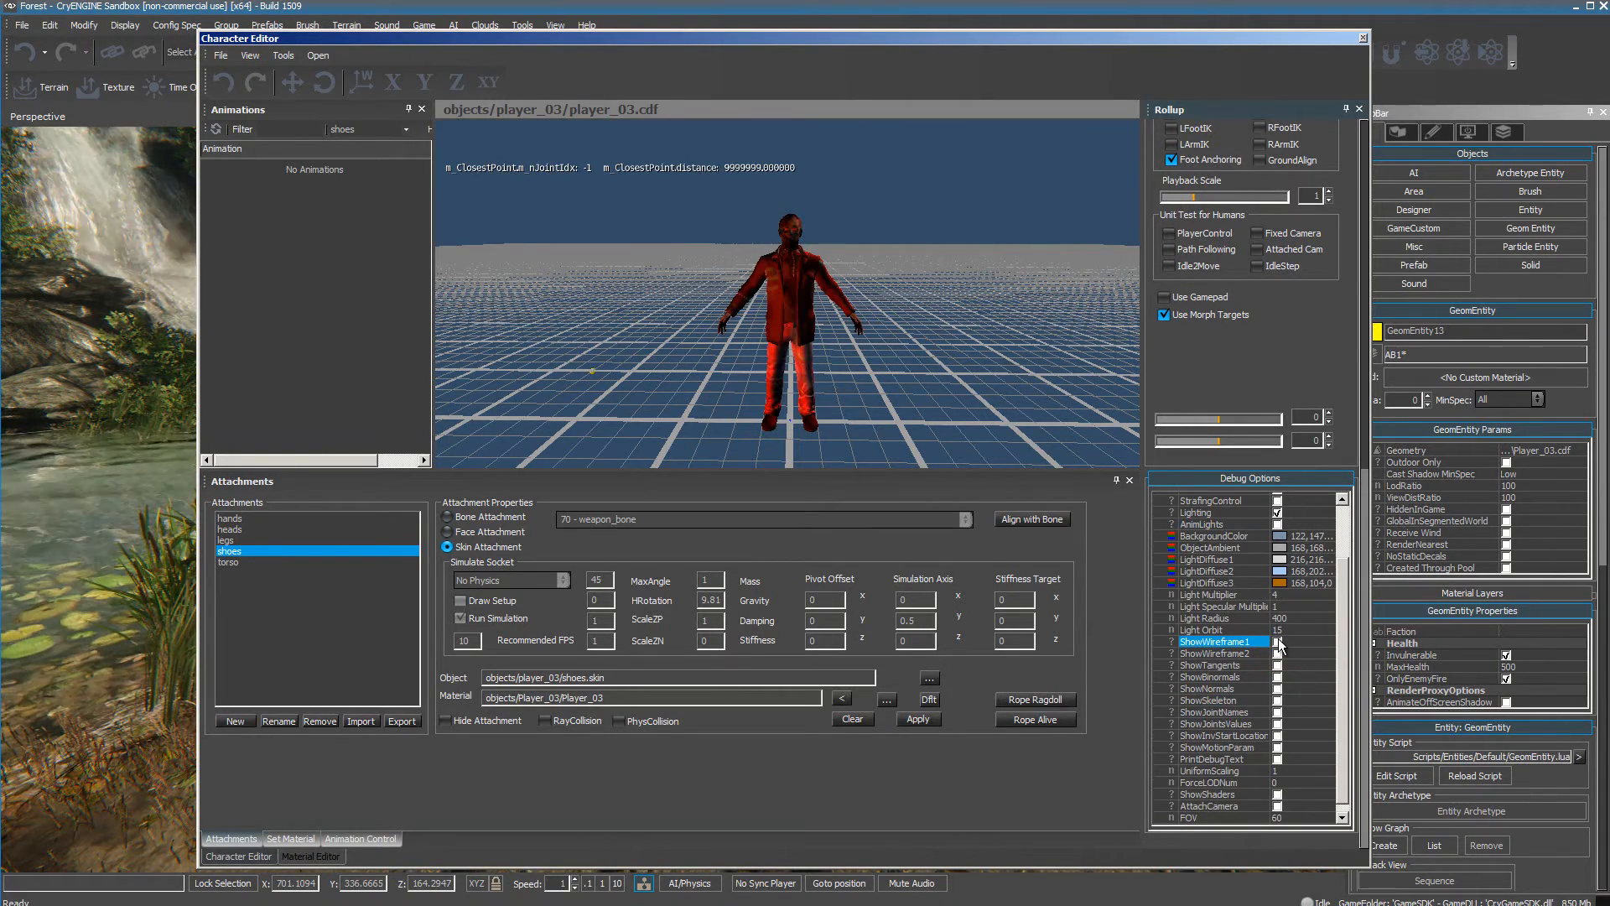
left_click(1277, 689)
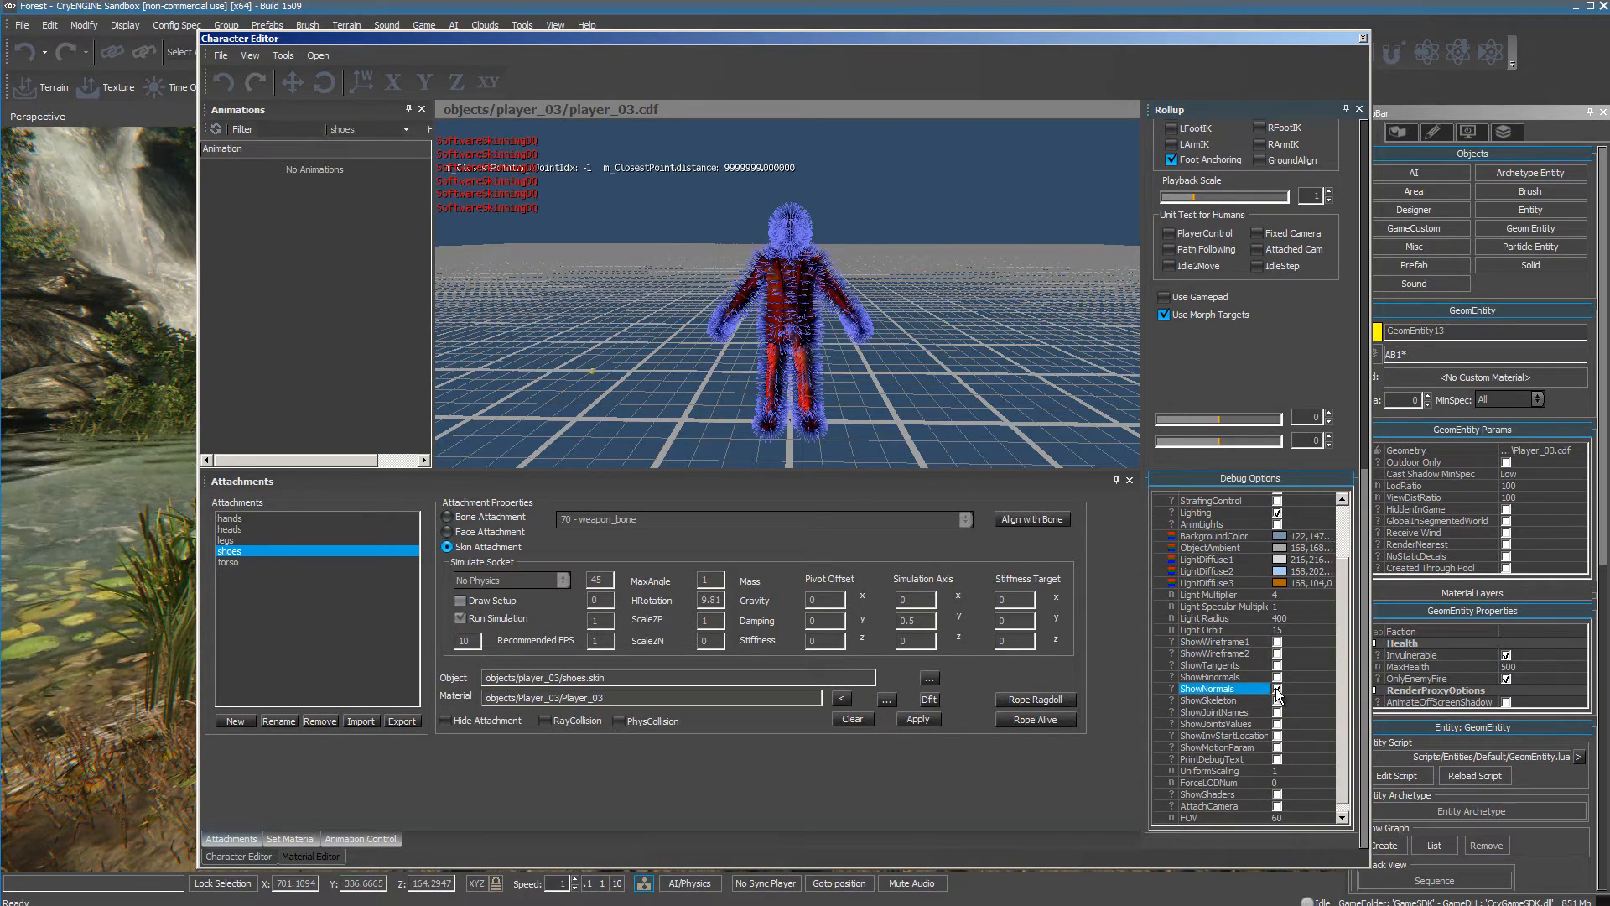
left_click(1277, 689)
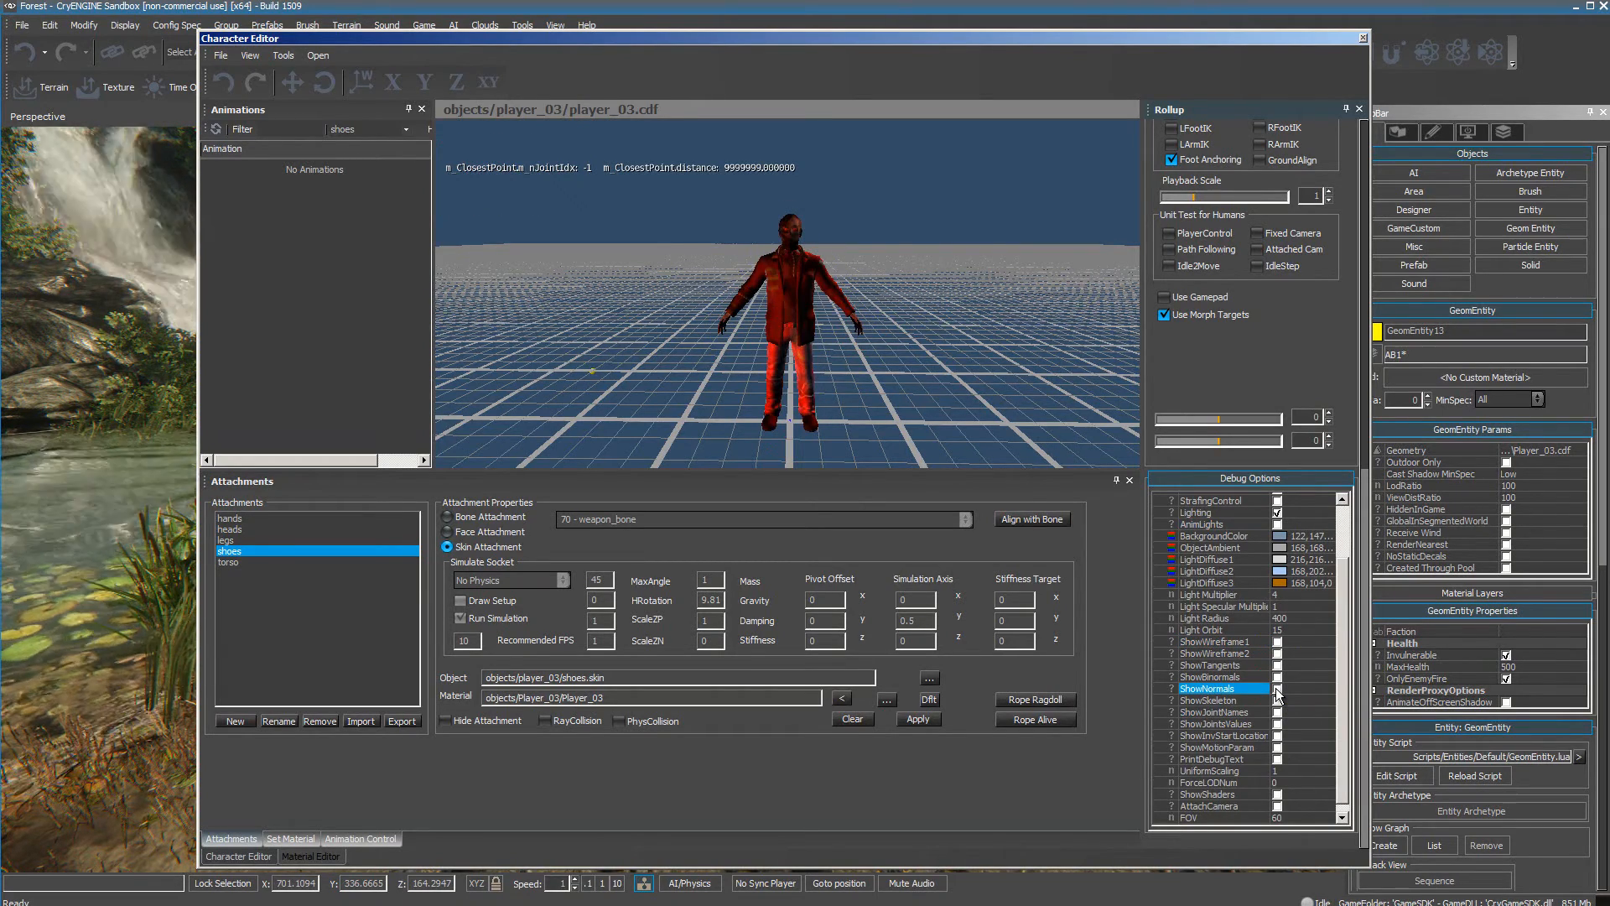
left_click(1277, 689)
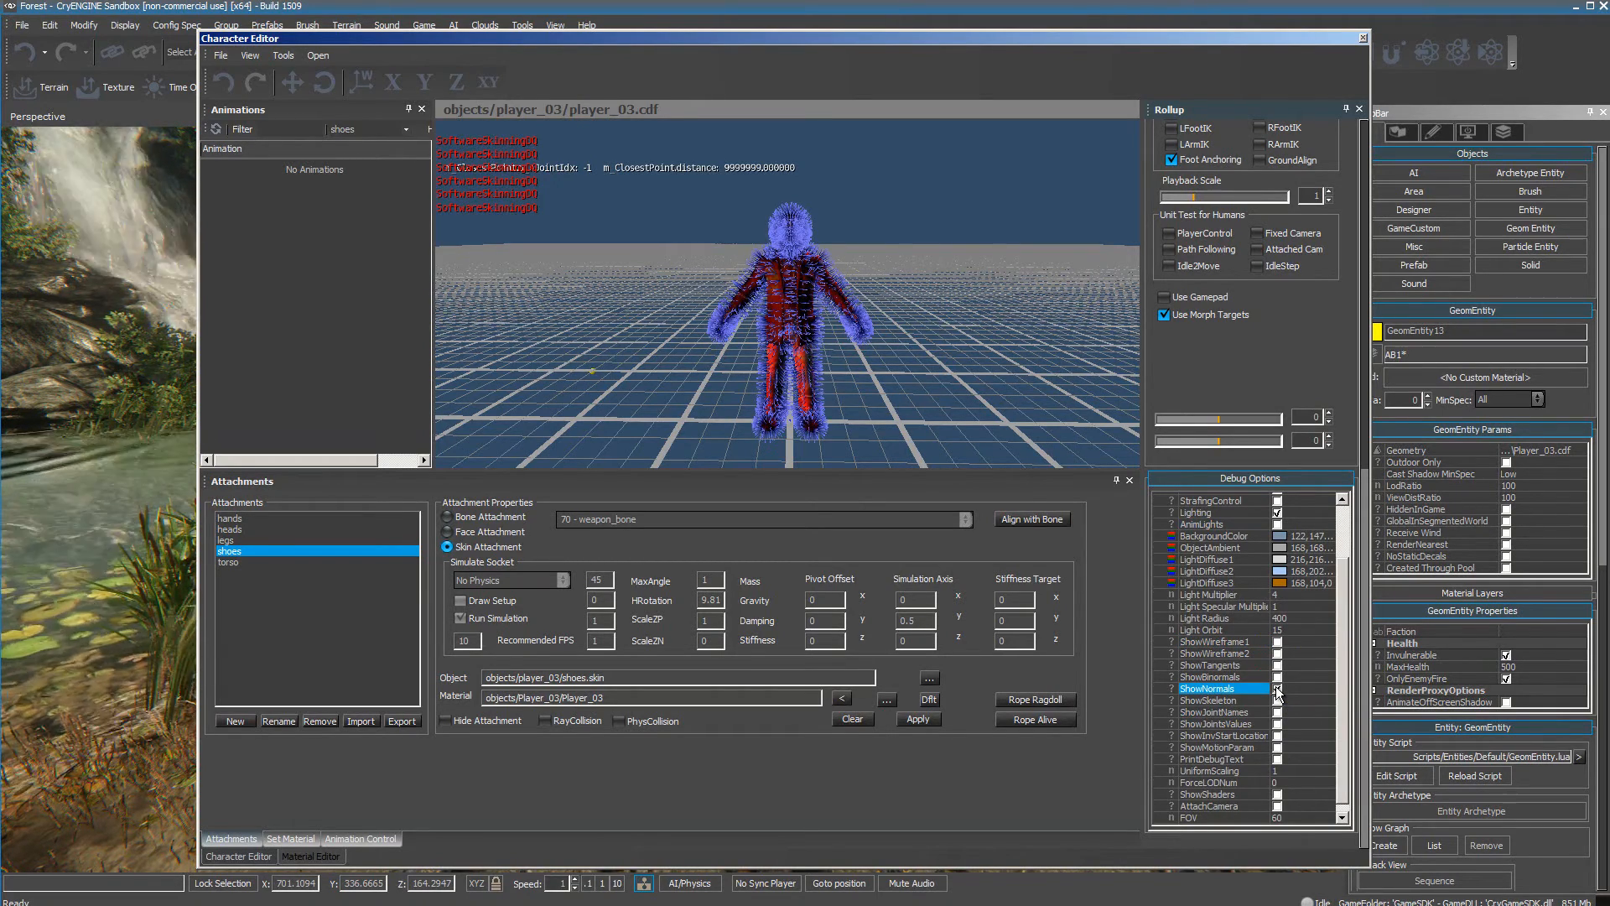
left_click(1277, 690)
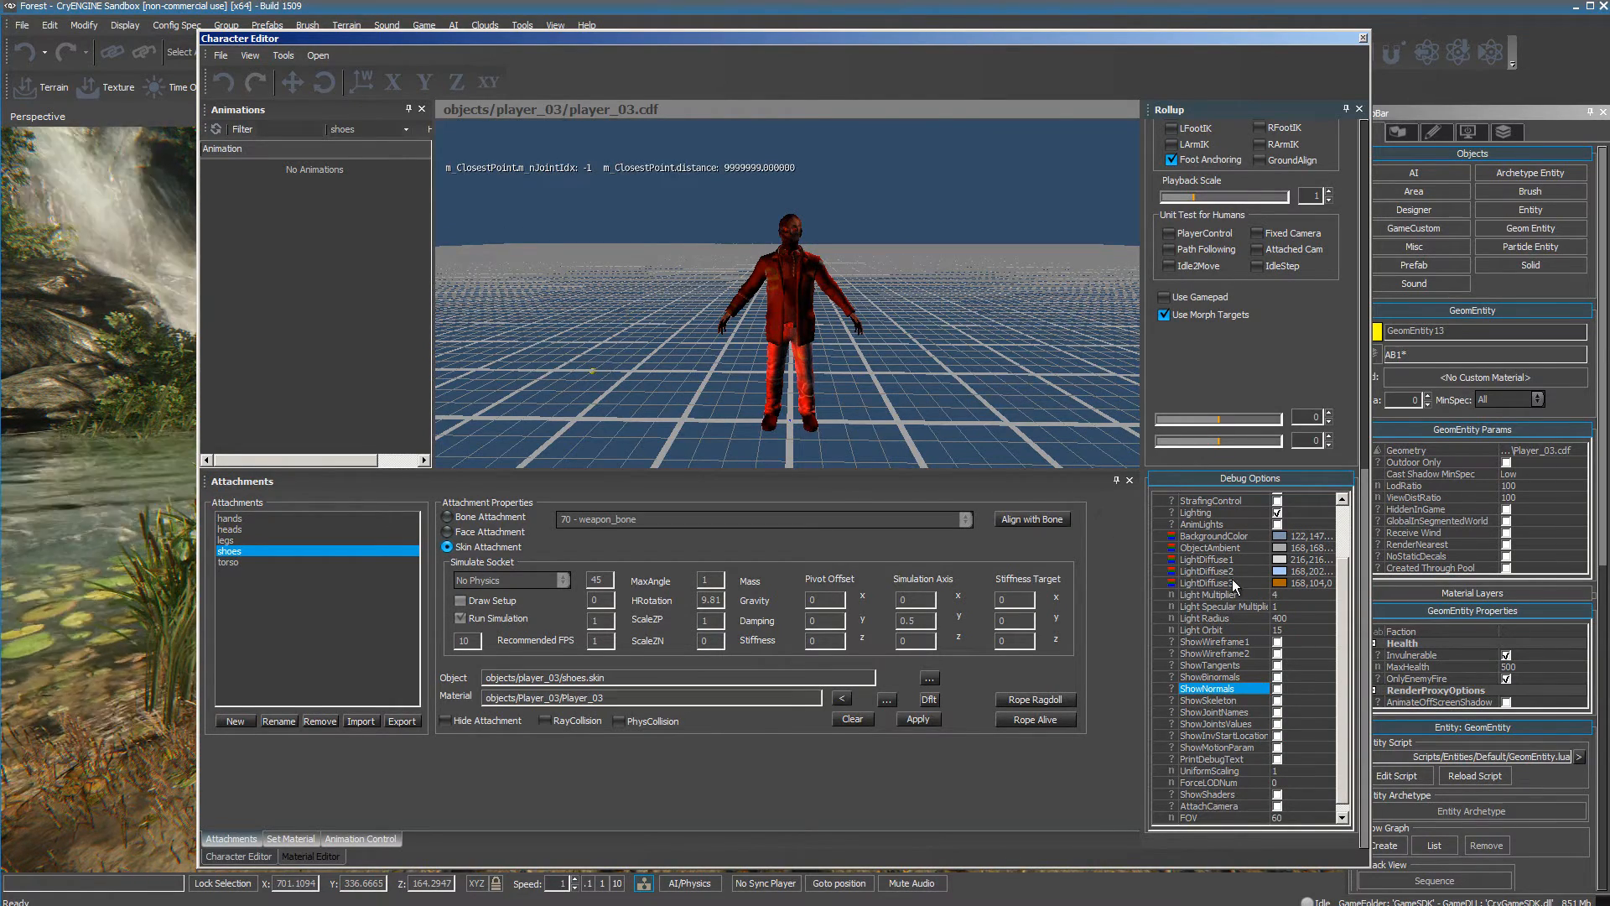
left_click(1278, 525)
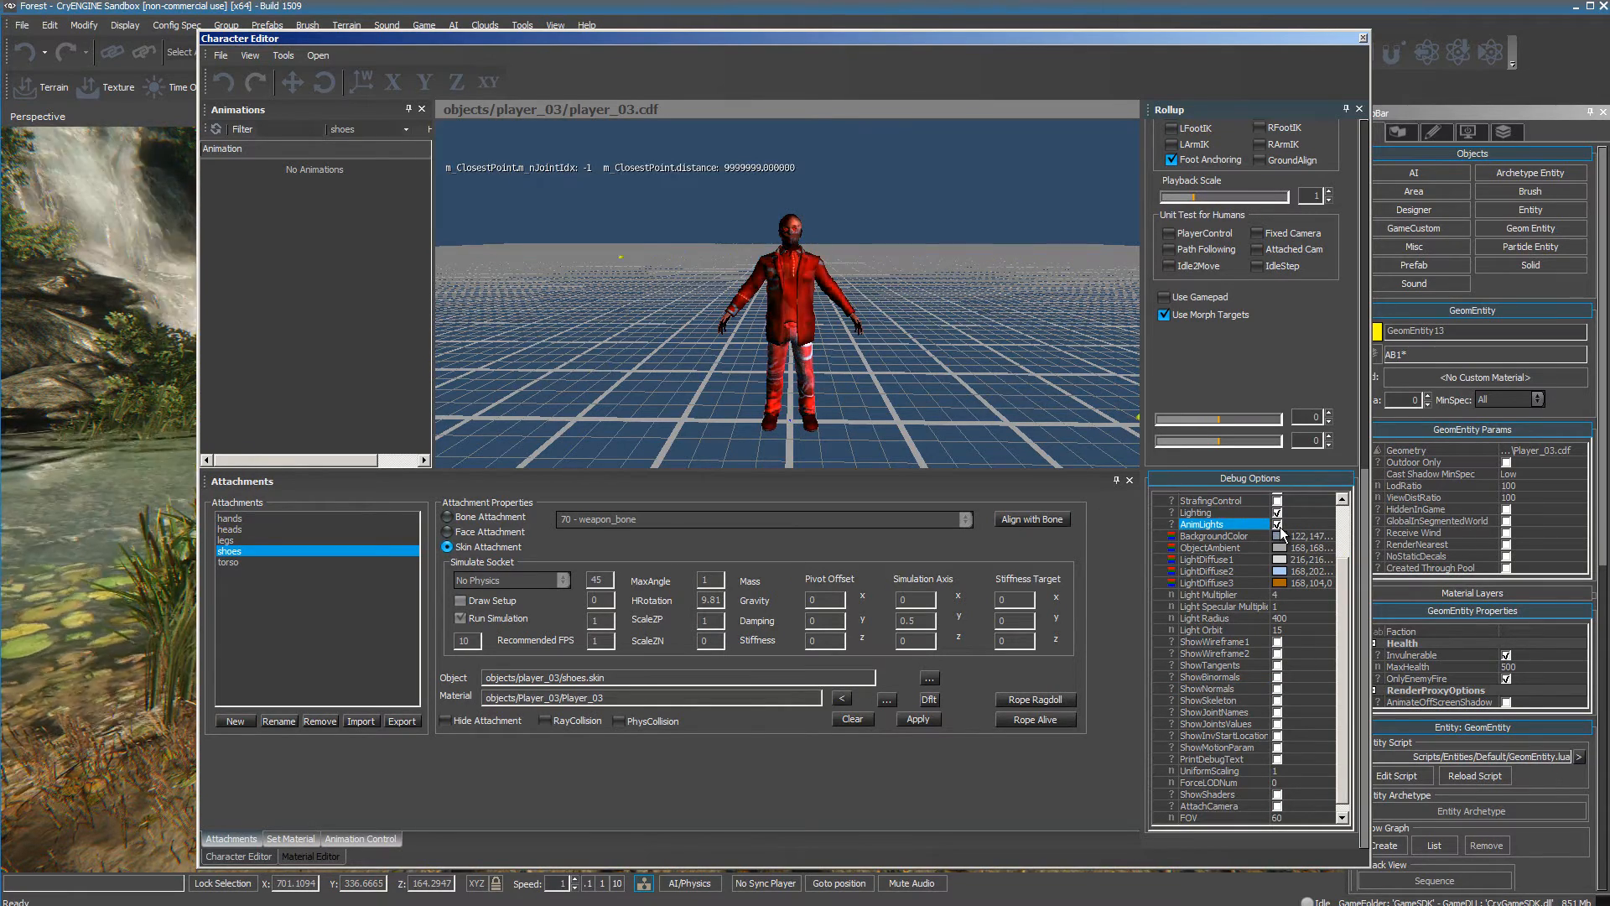
left_click(1280, 528)
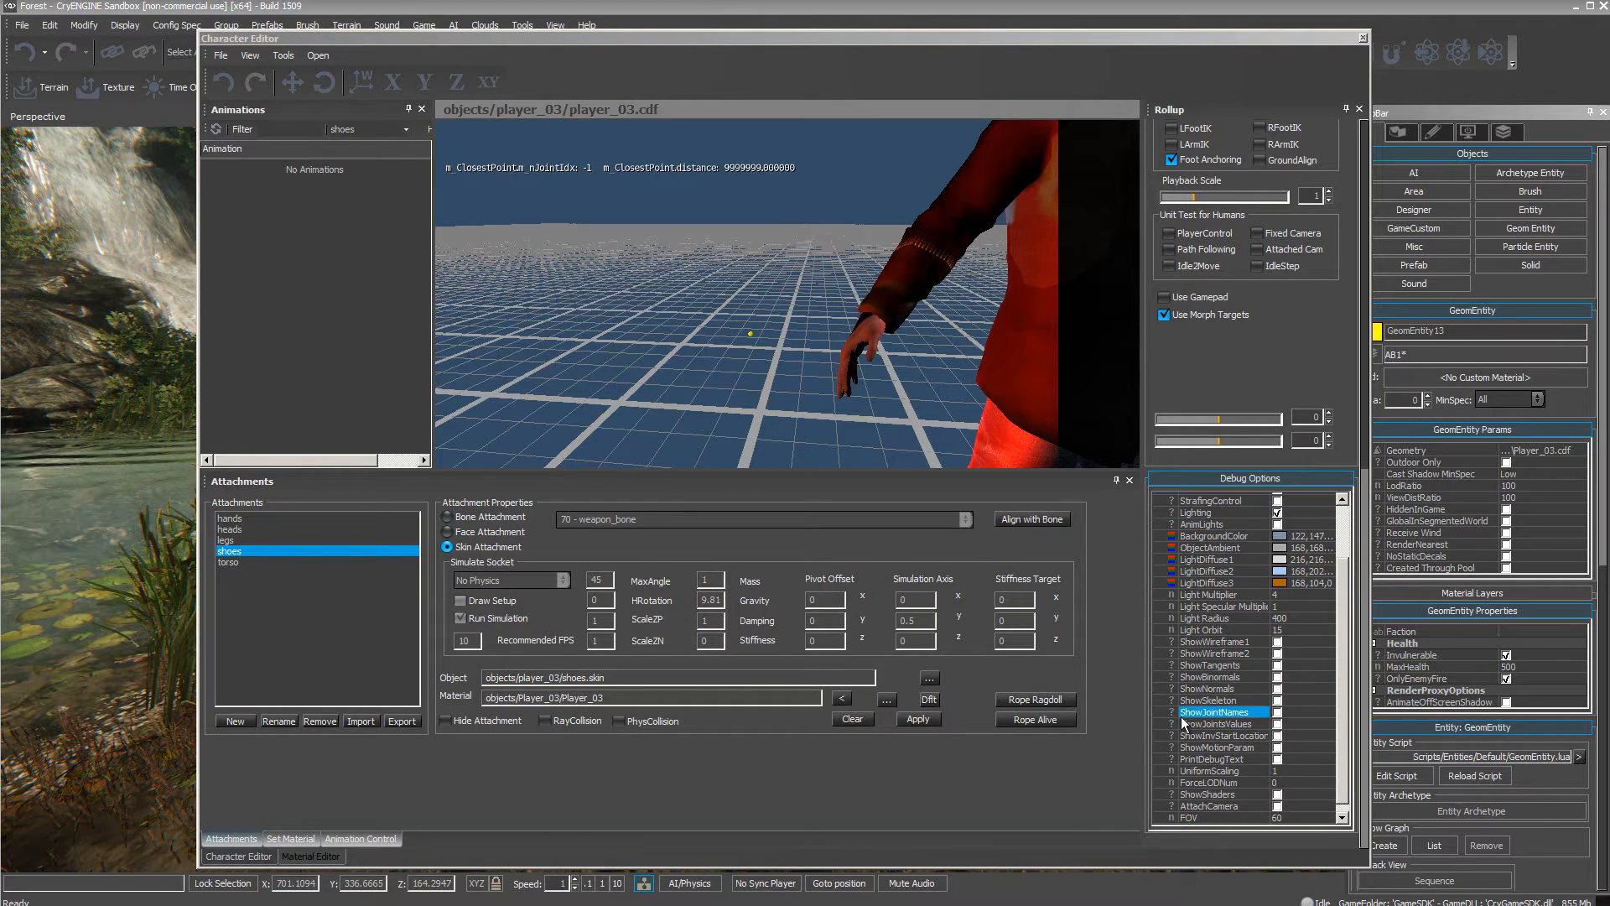
Turn on ShowJointNames and examine the bone labels across the character from several distances and angles.
left_click(1277, 713)
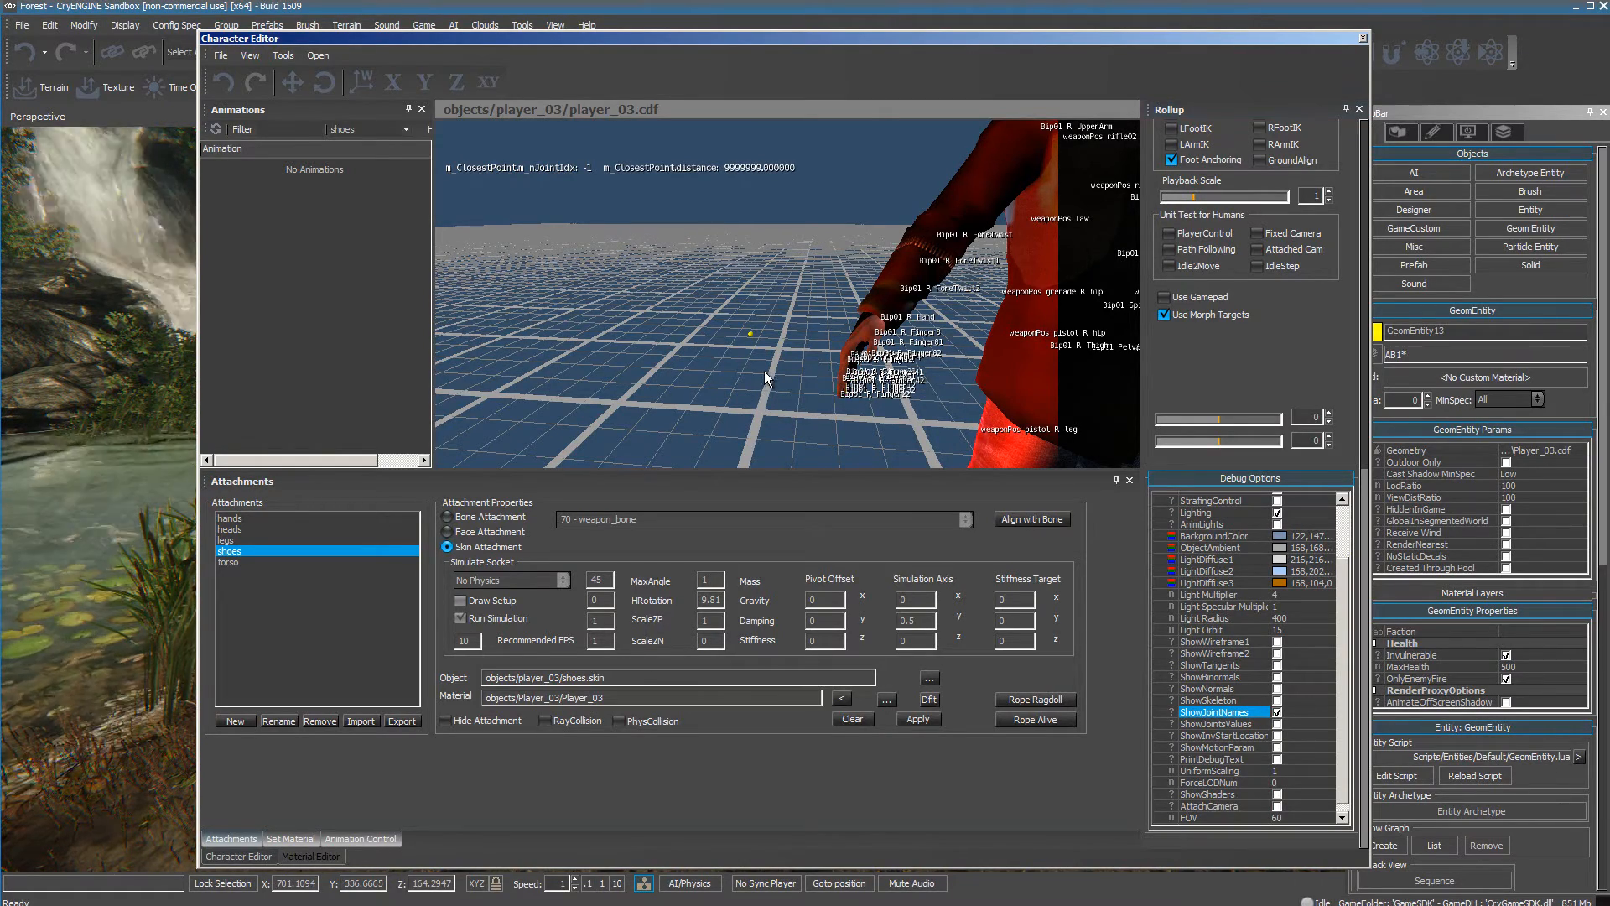
right_click_drag(764, 371, 767, 374)
scroll(767, 374, "up", 2)
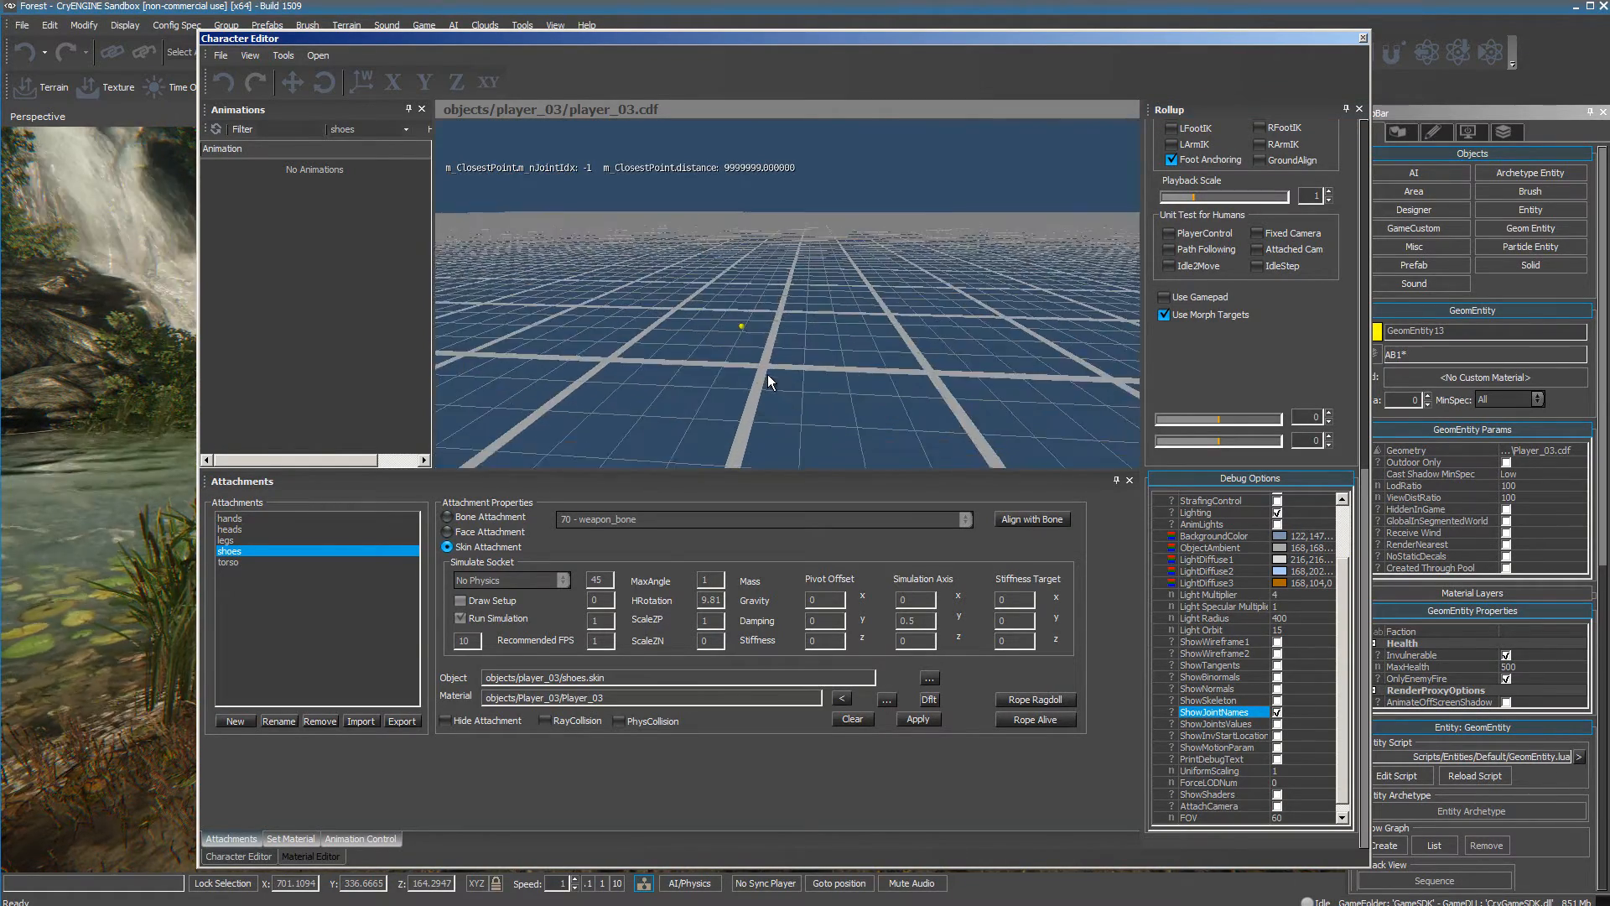
scroll(767, 374, "down", 3)
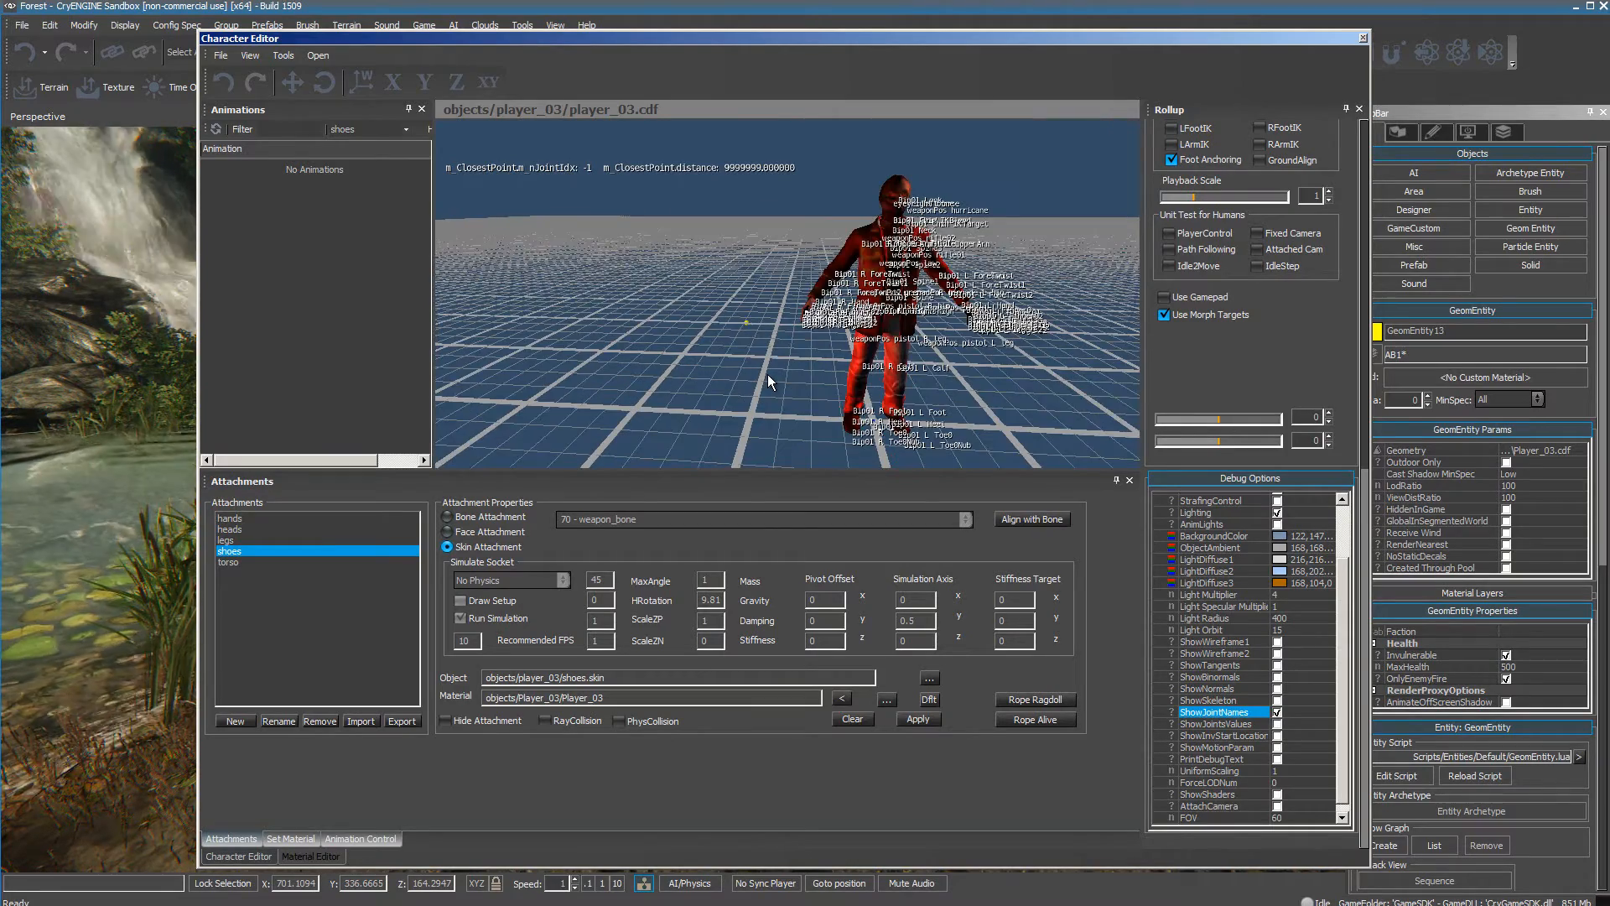
key("a")
key("d")
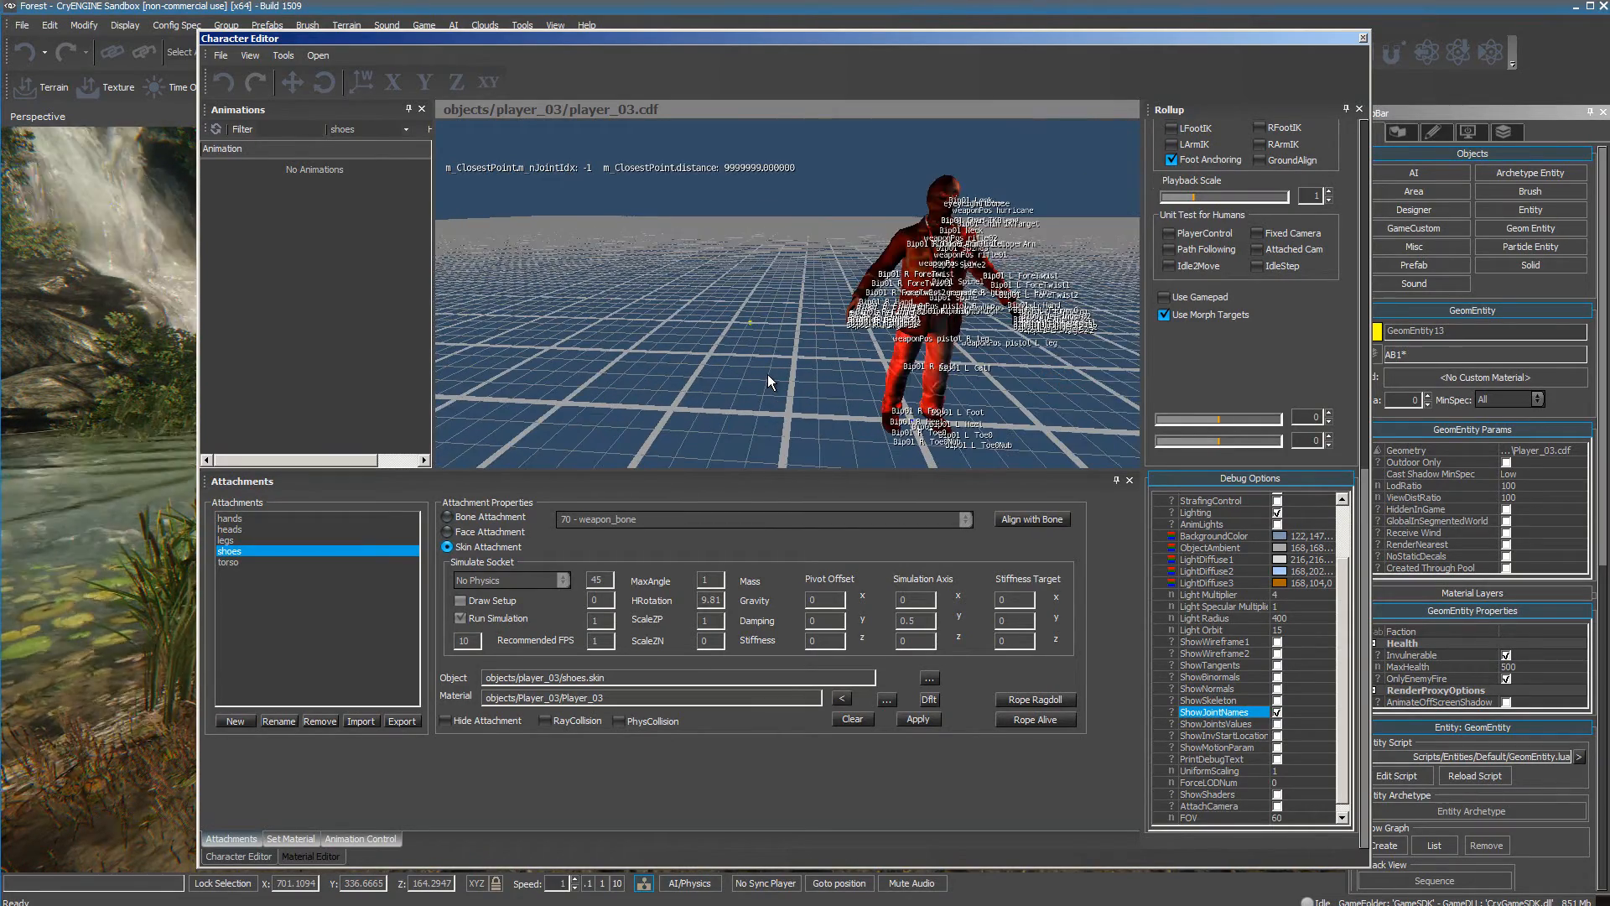
scroll(767, 374, "up", 3)
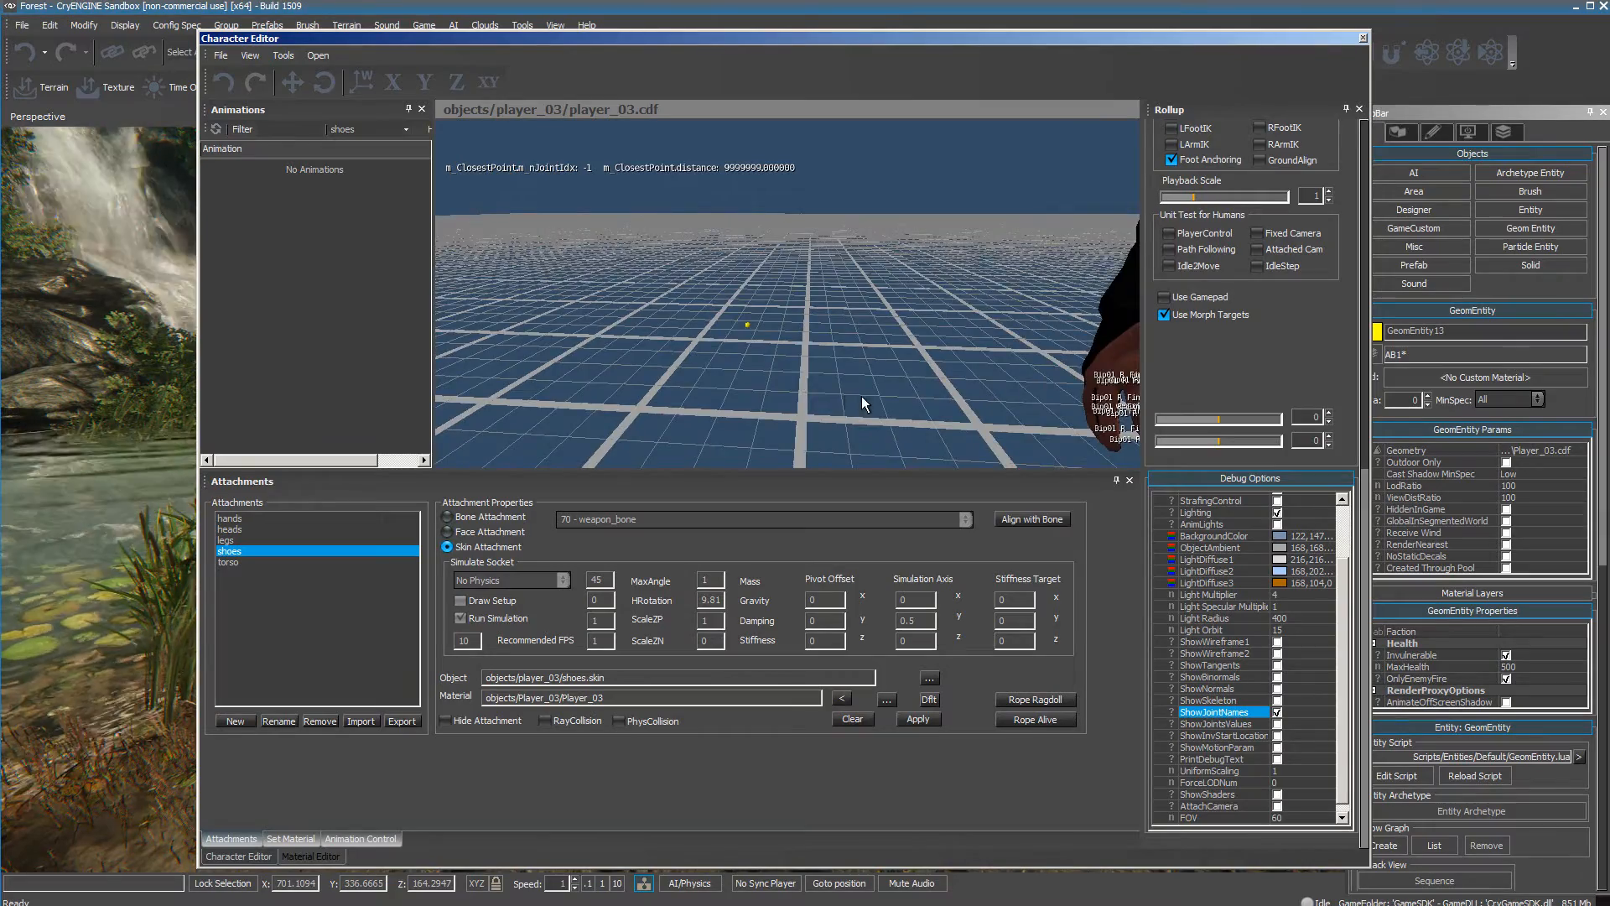
right_click_drag(862, 395, 900, 411)
scroll(900, 411, "up", 3)
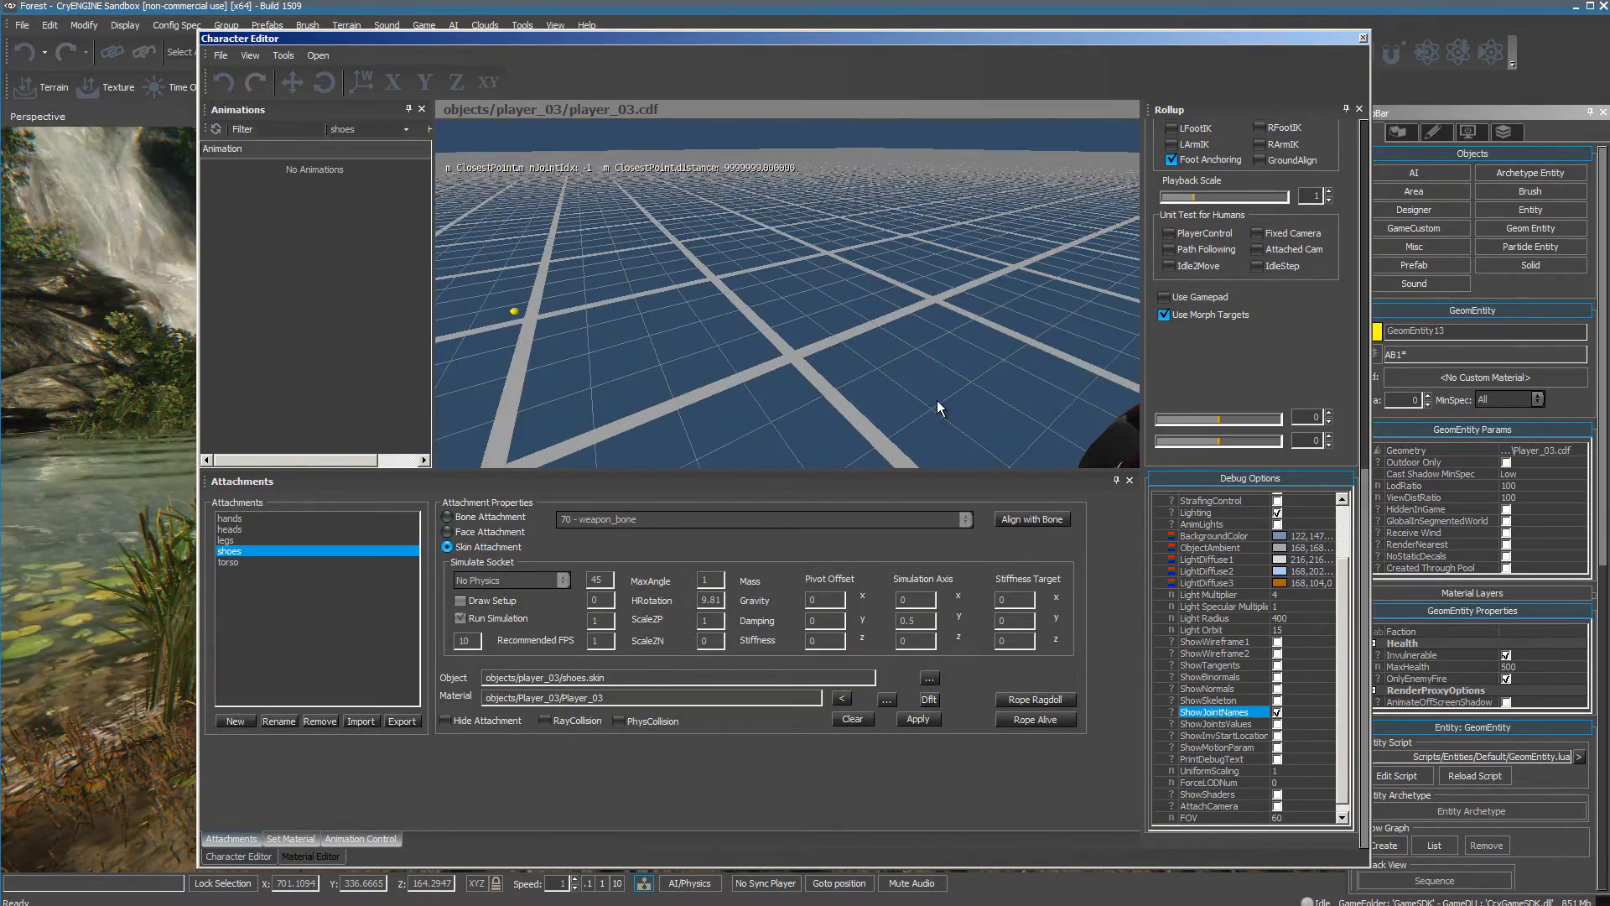
scroll(938, 401, "up", 2)
scroll(938, 400, "down", 5)
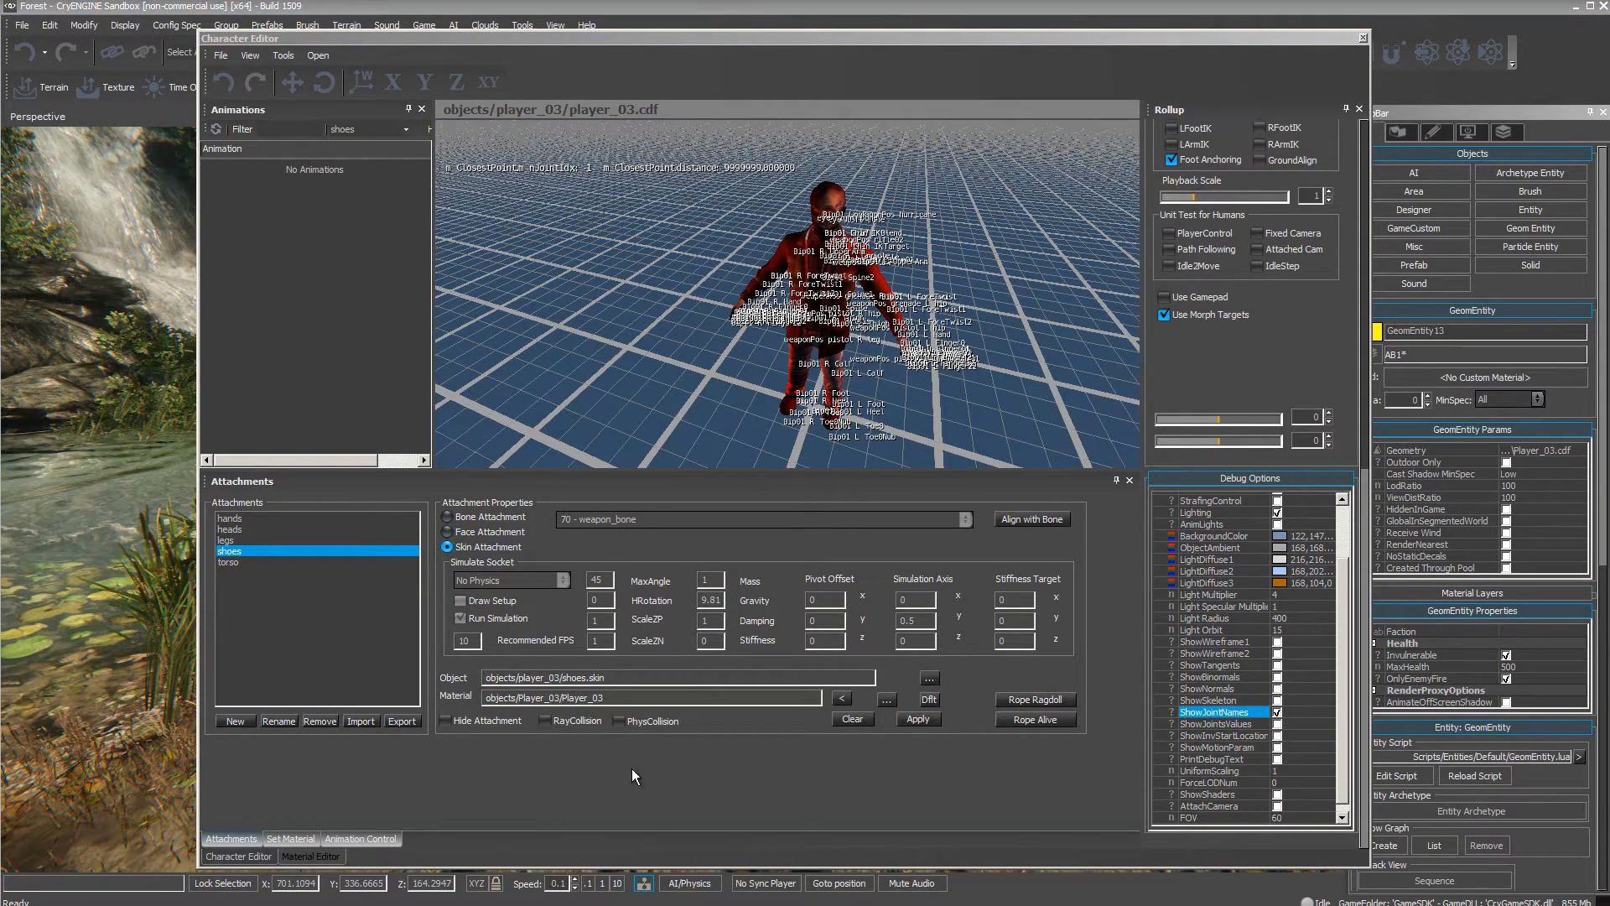
Set the camera speed to 0.1 and examine the joint names on the character's right hand up close.
left_click(590, 883)
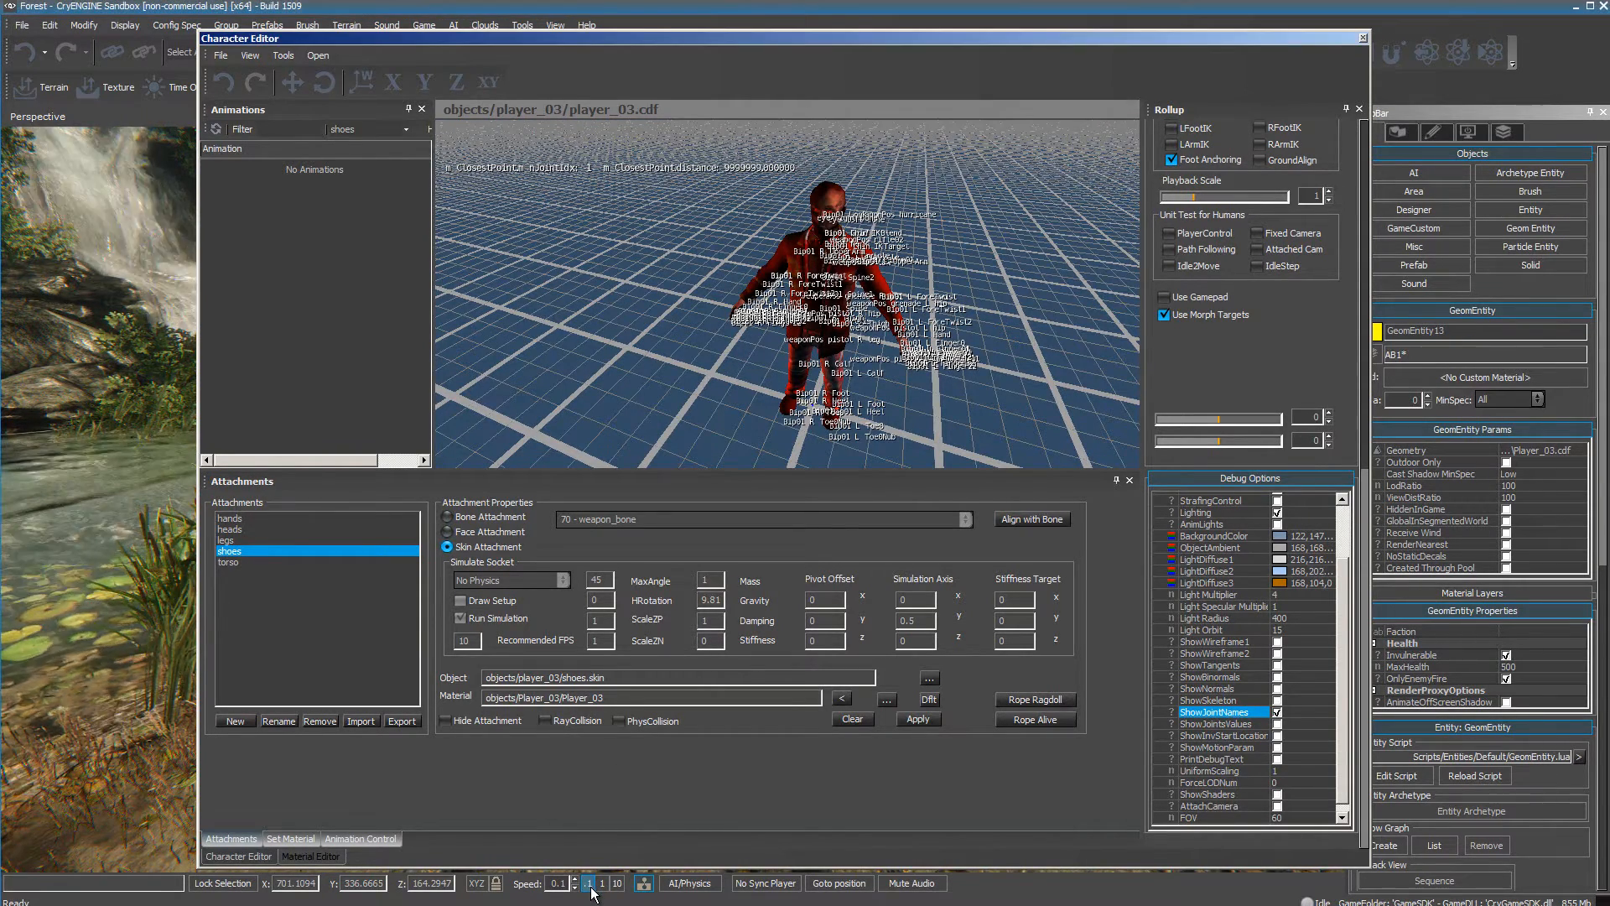
right_click_drag(1030, 298, 1027, 294)
key("w")
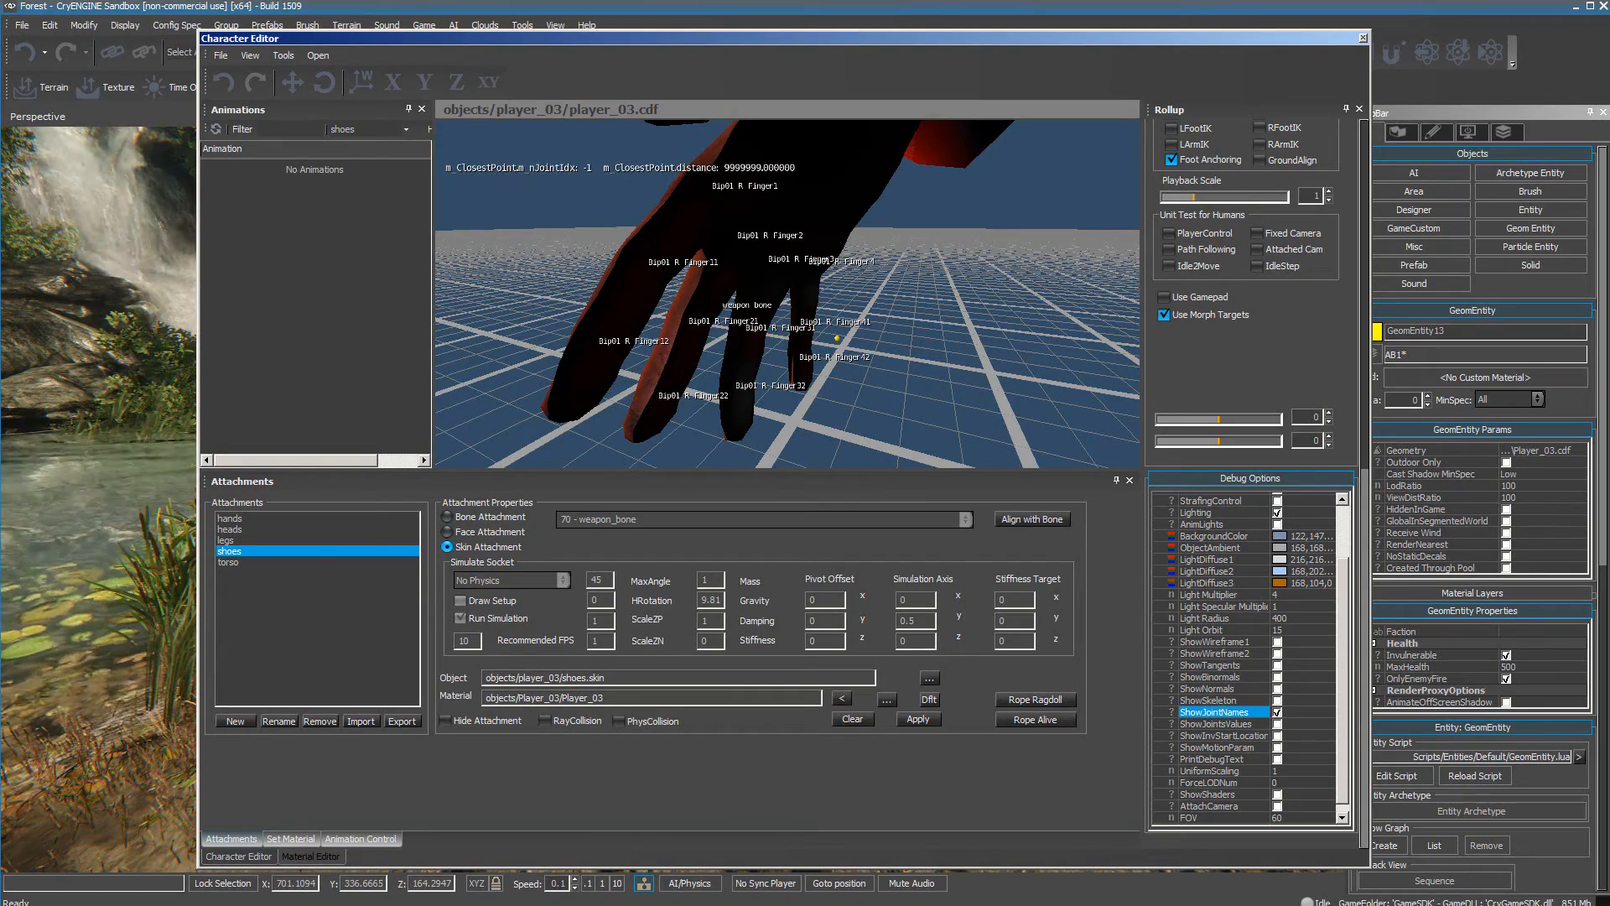
Move the Character Editor window aside, reload the GeomEntity script of the placed Player_03 character and frame it in the level.
left_click_drag(990, 39, 567, 56)
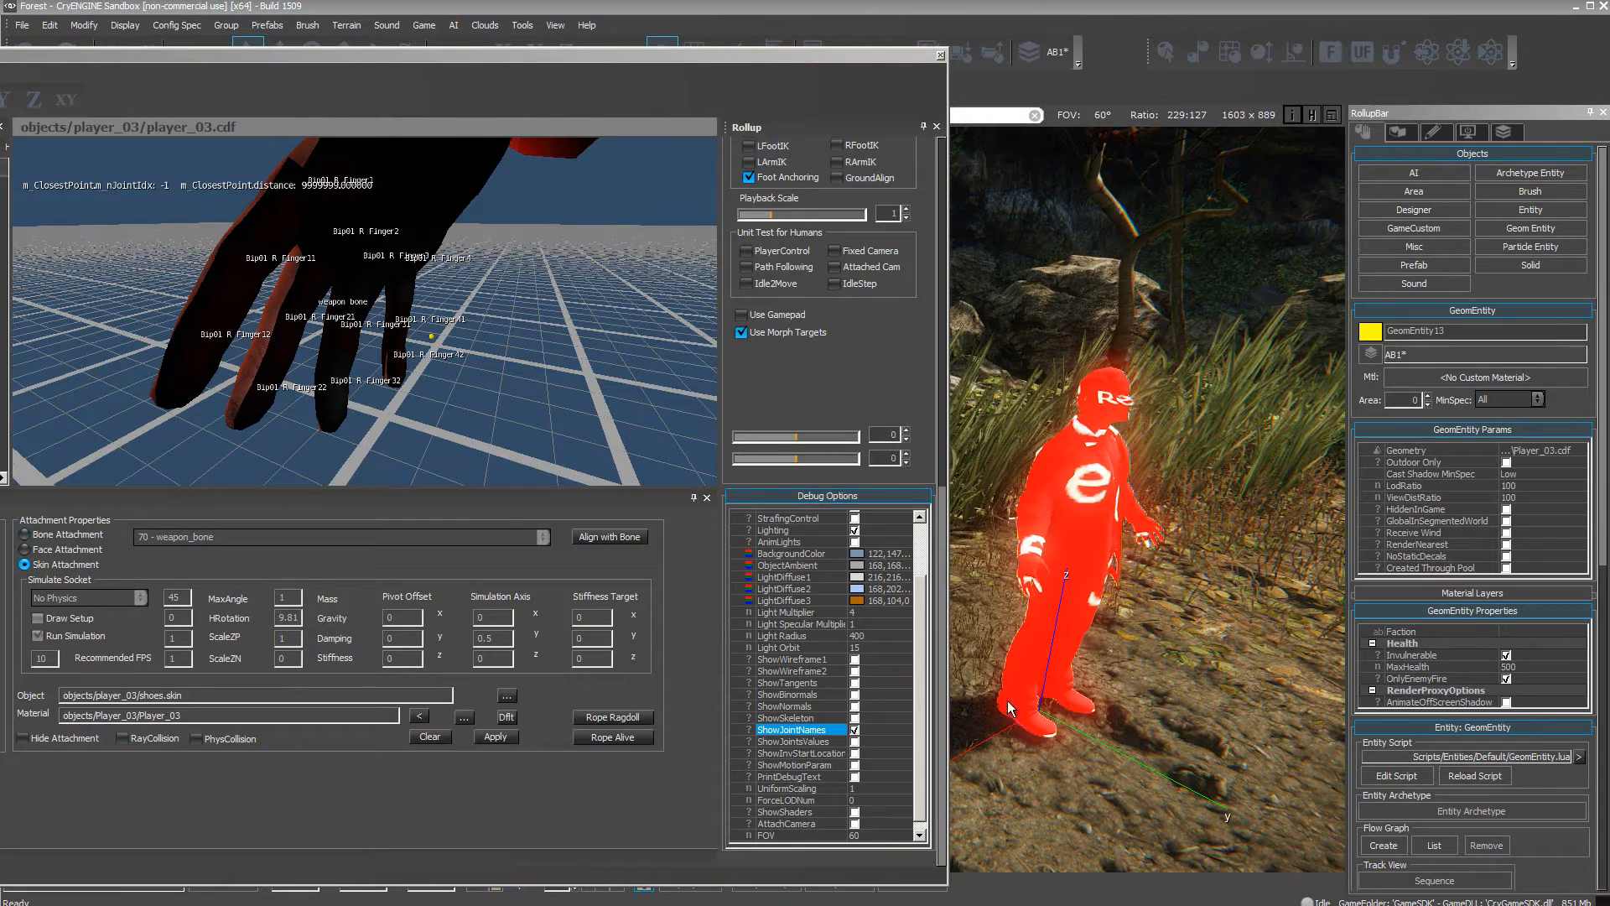
left_click(1483, 777)
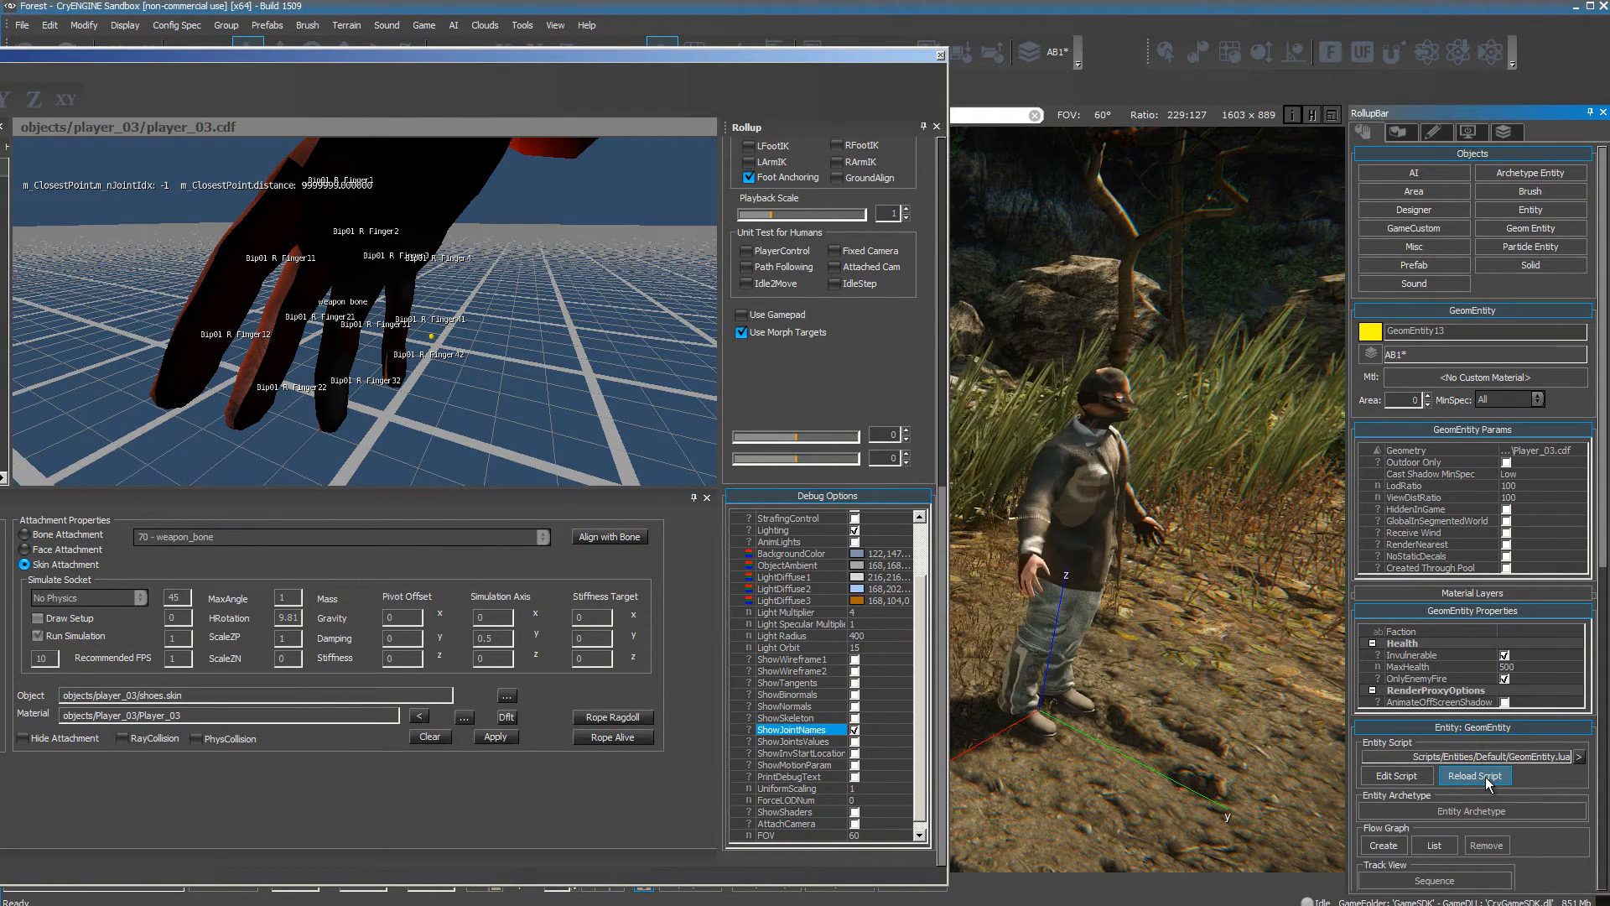
right_click_drag(1244, 649, 1192, 670)
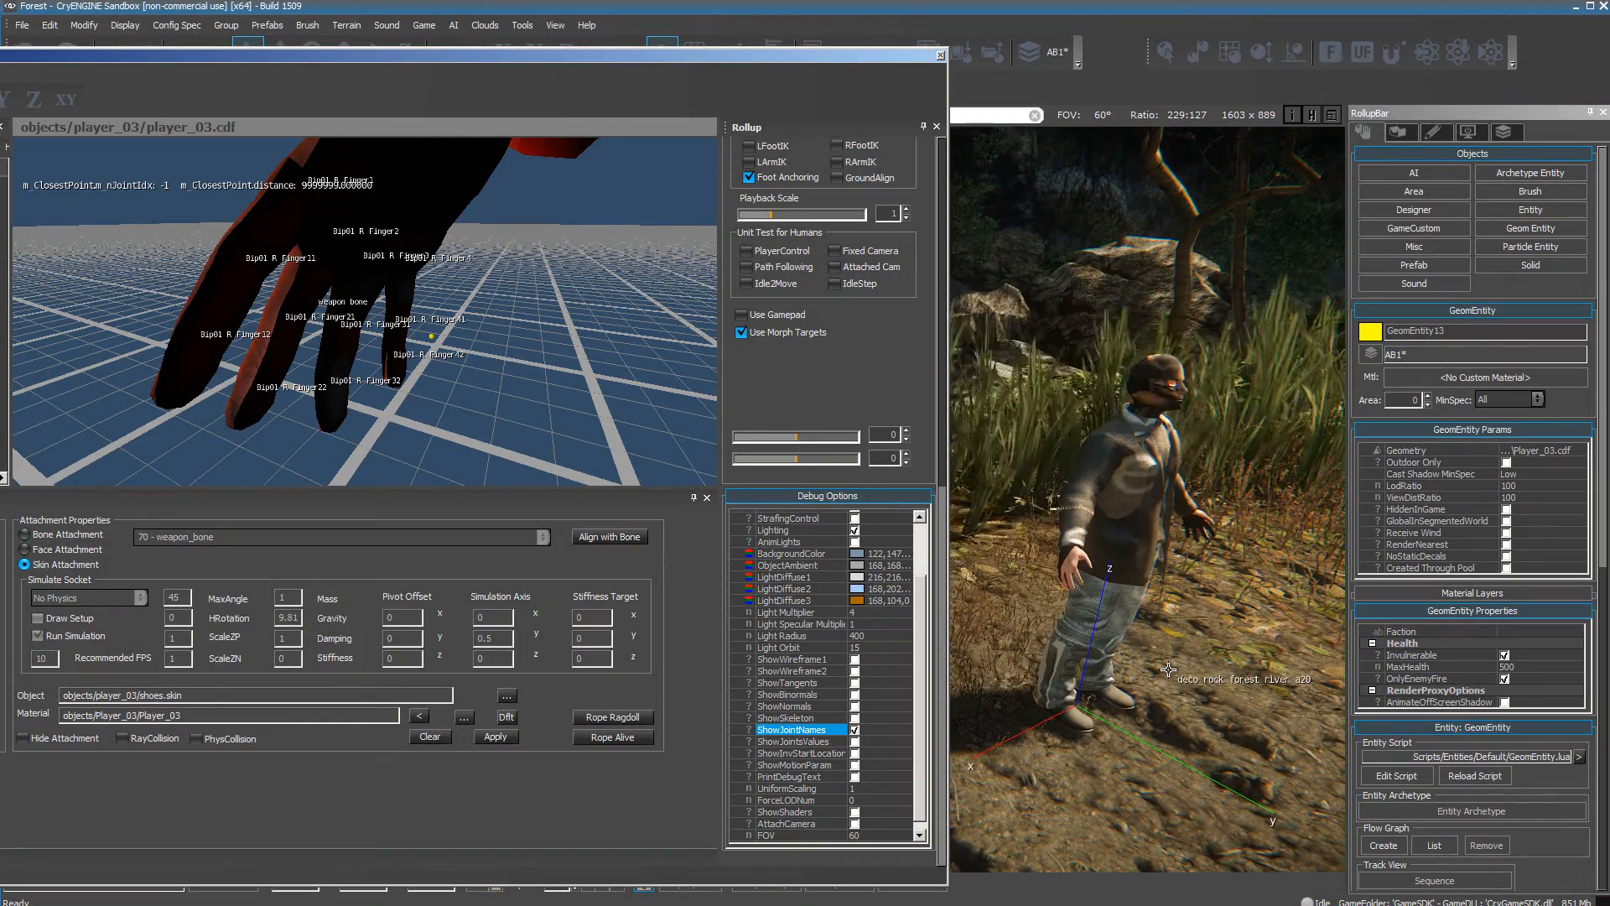
right_click_drag(1186, 833, 1220, 833)
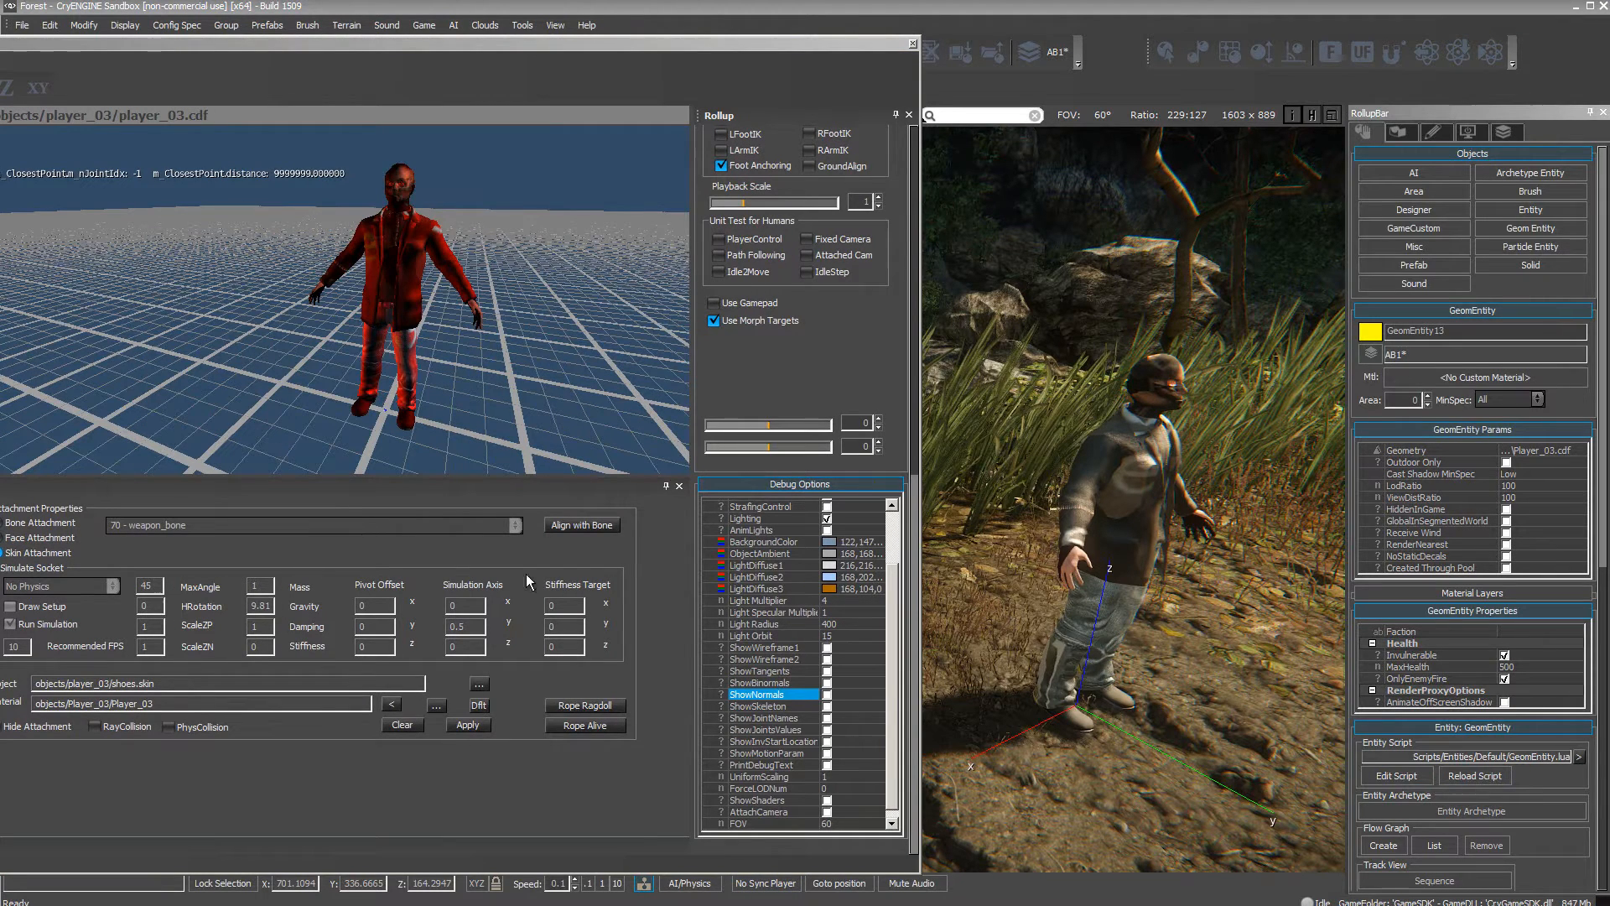
Preview ShowSkeleton on the character in both the editor preview and the level, switching it off again.
left_click(828, 709)
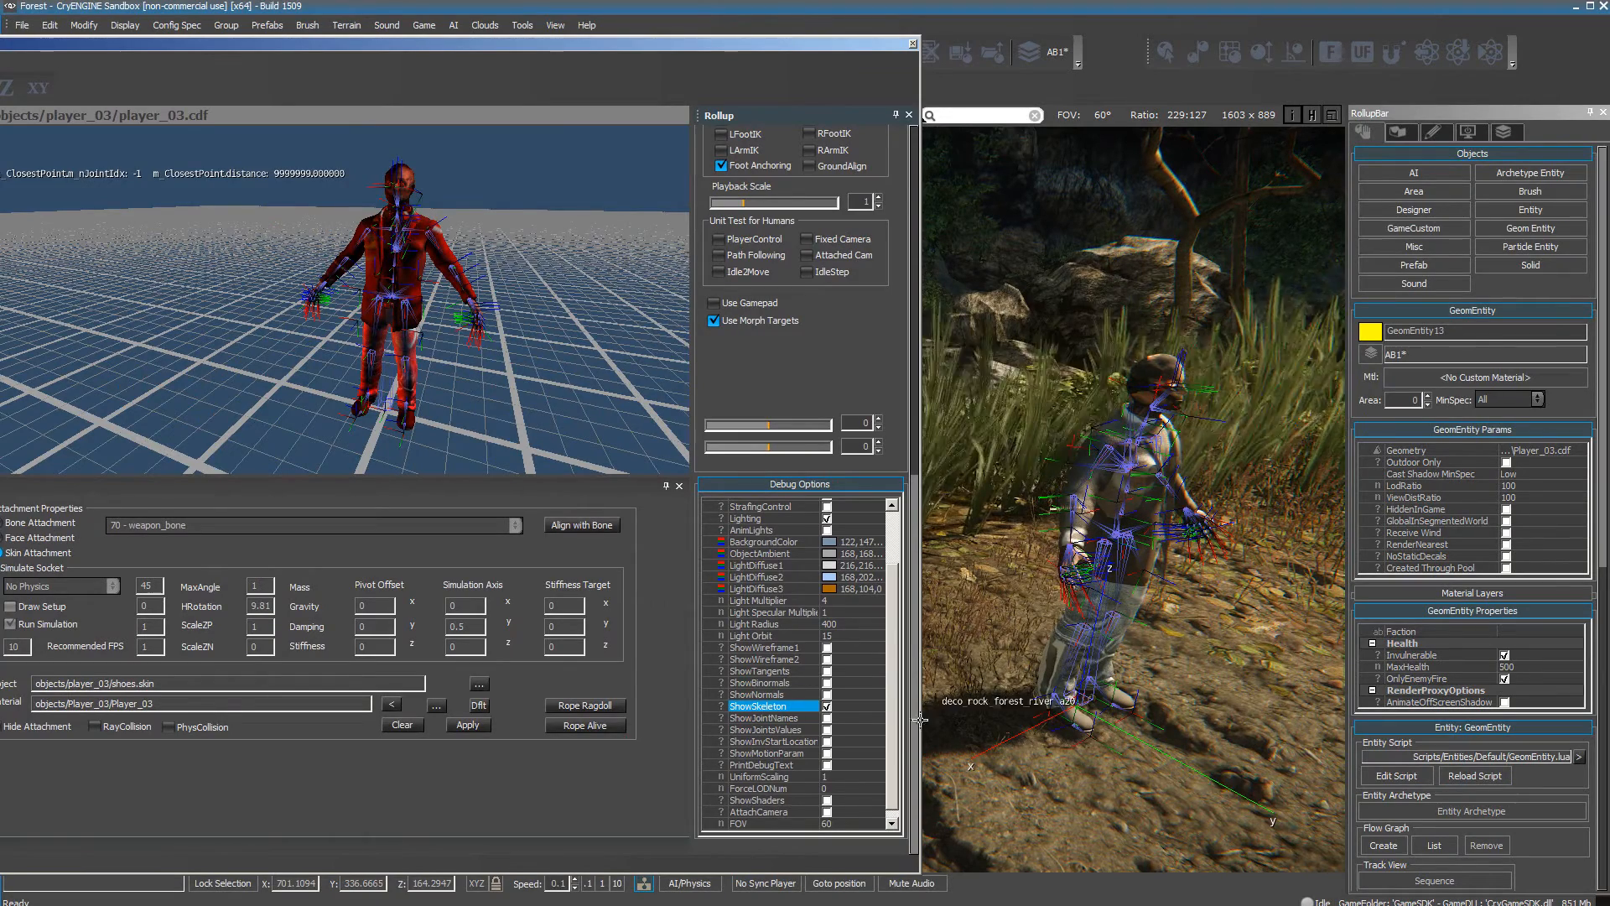
left_click(828, 708)
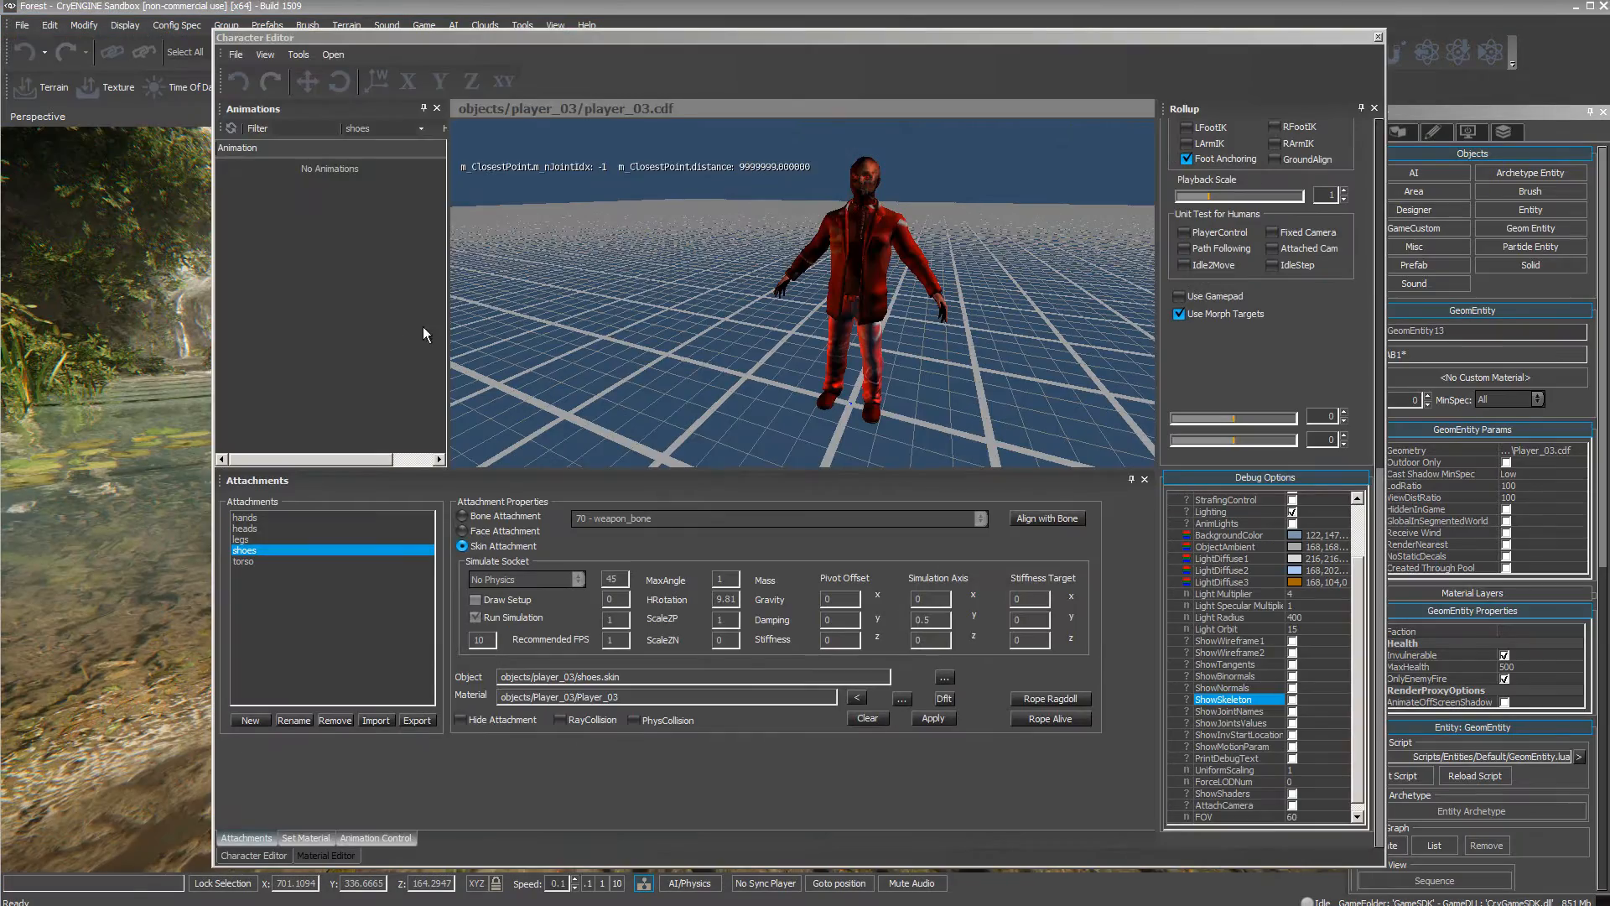
Close and reopen the Character Editor, and load objects/characters/human/sdk_player/sdk_player.cdf.
left_click(1378, 37)
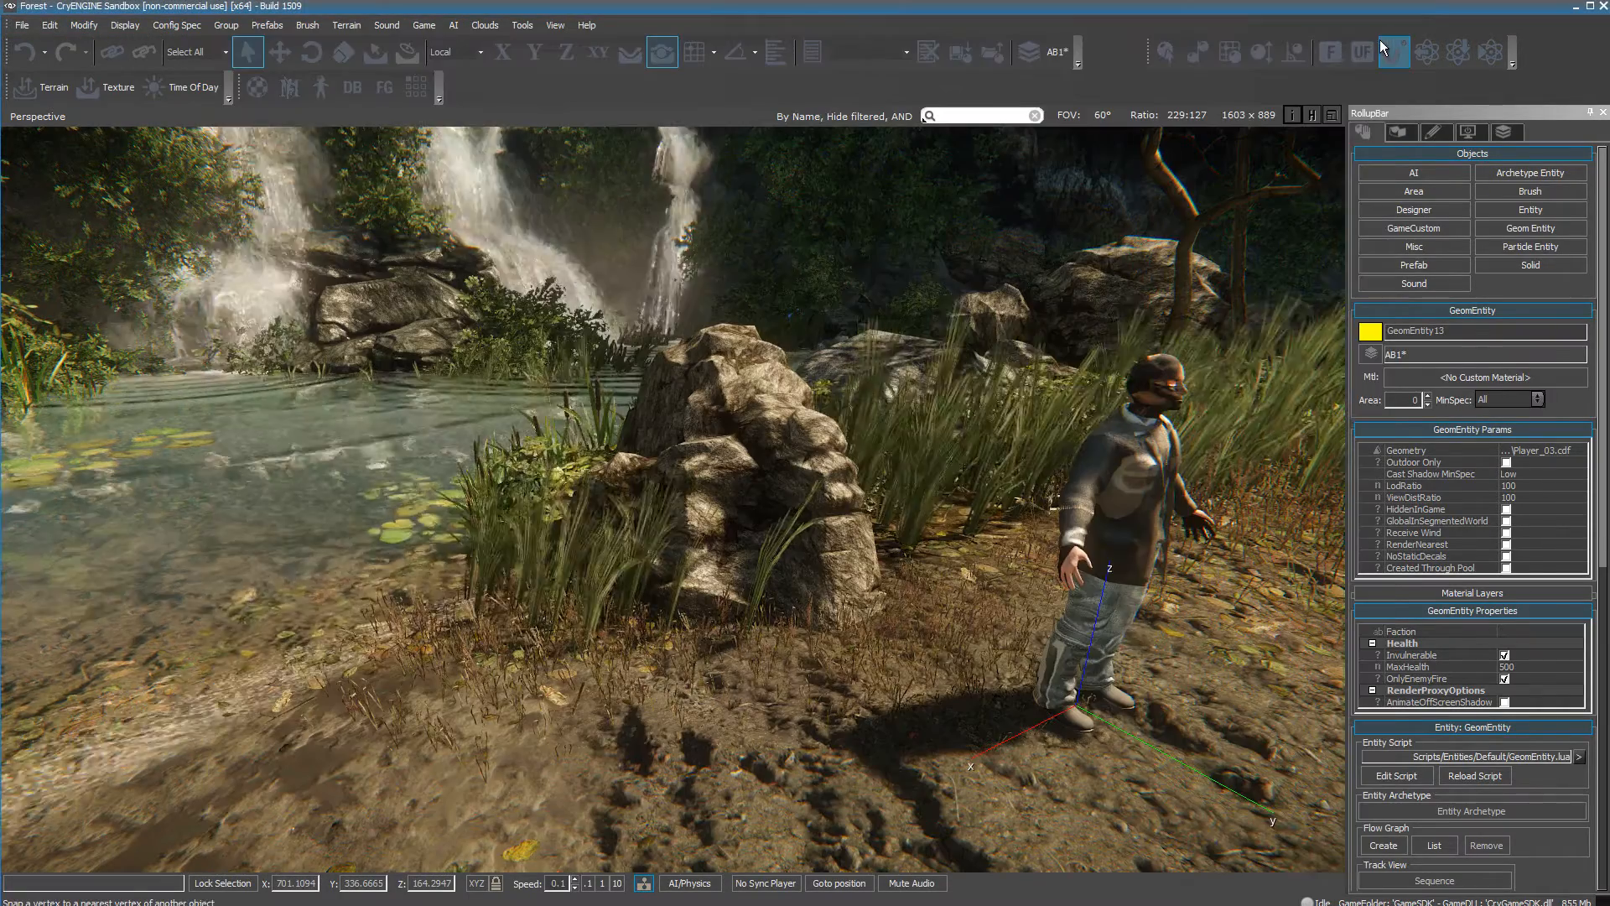
left_click(321, 87)
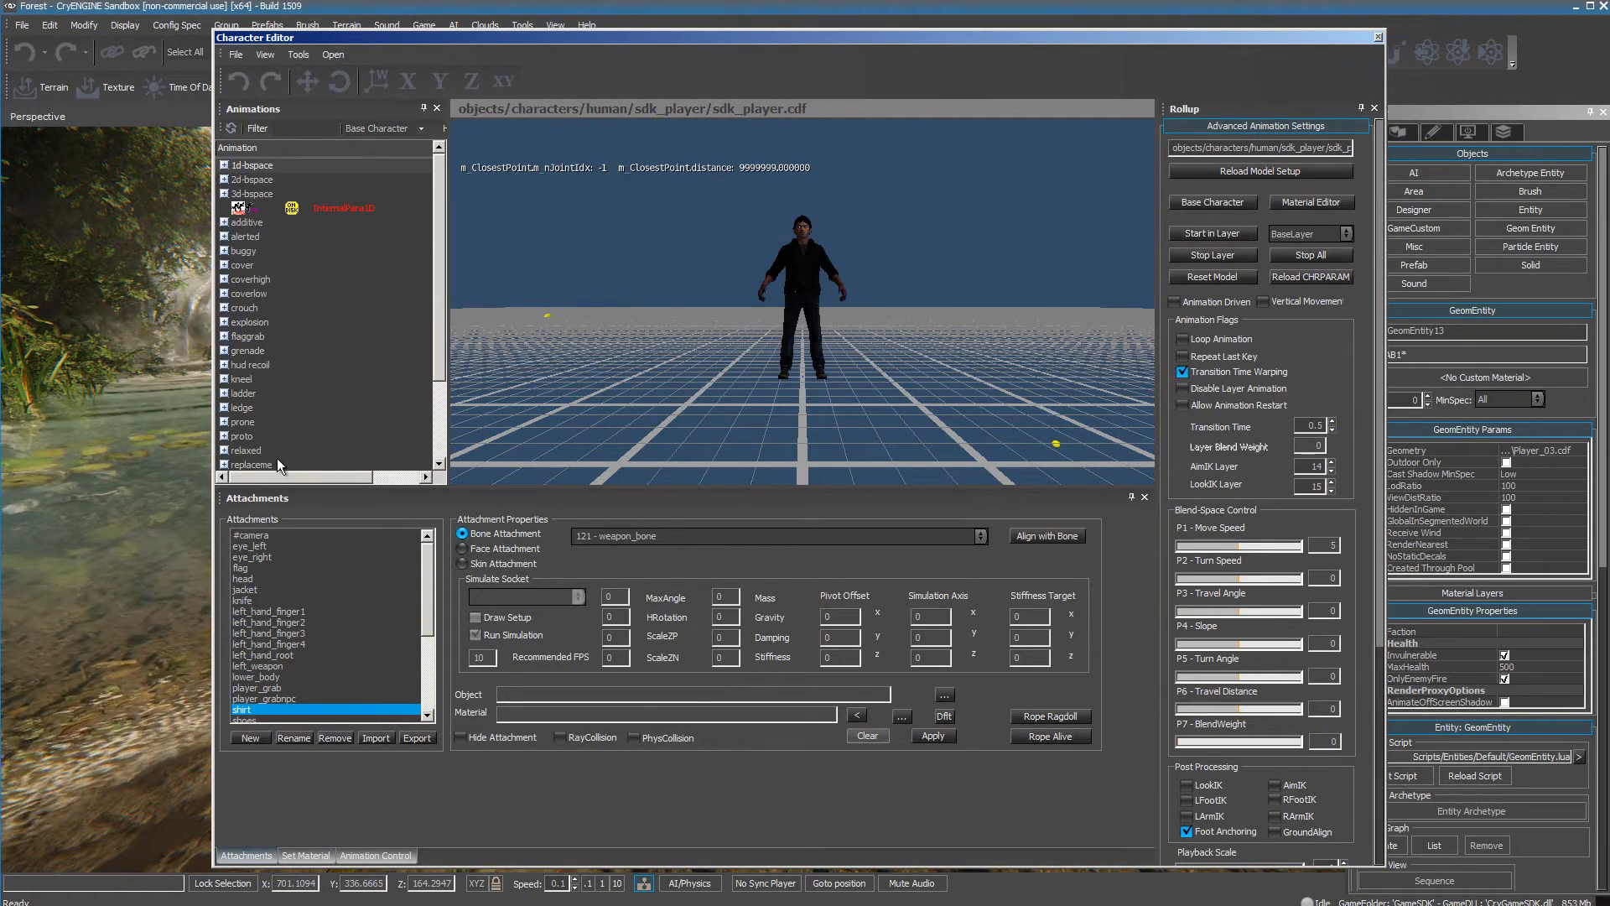
Expand the crouch animation group and preview its death, idle grenade and left torso hit animations on the SDK player.
scroll(439, 430, "down", 3)
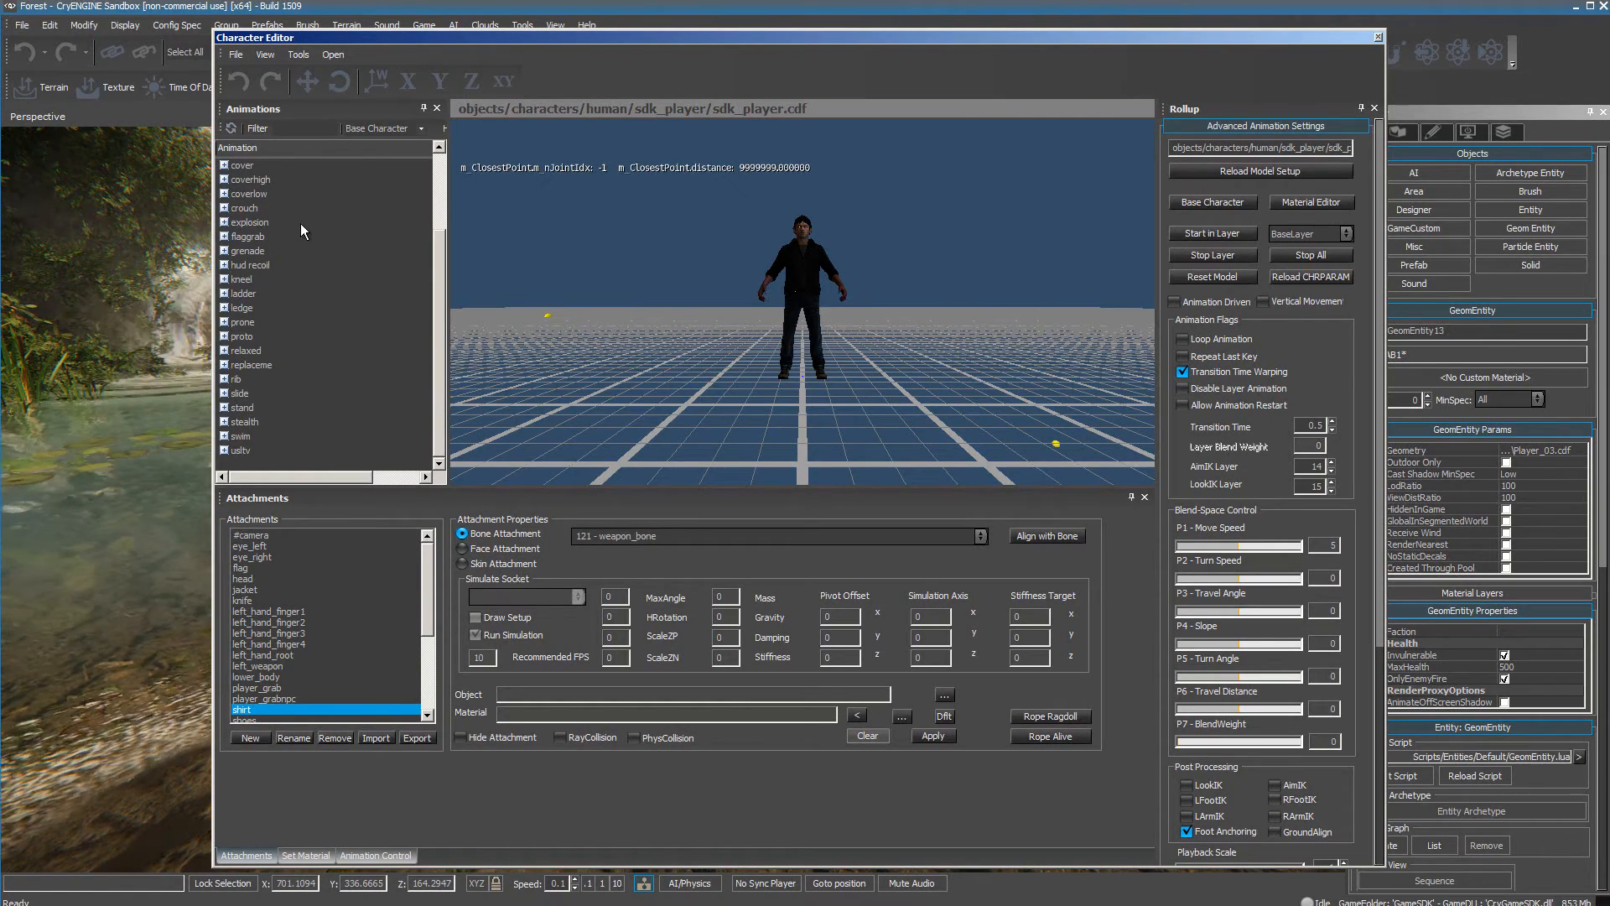
left_click(223, 209)
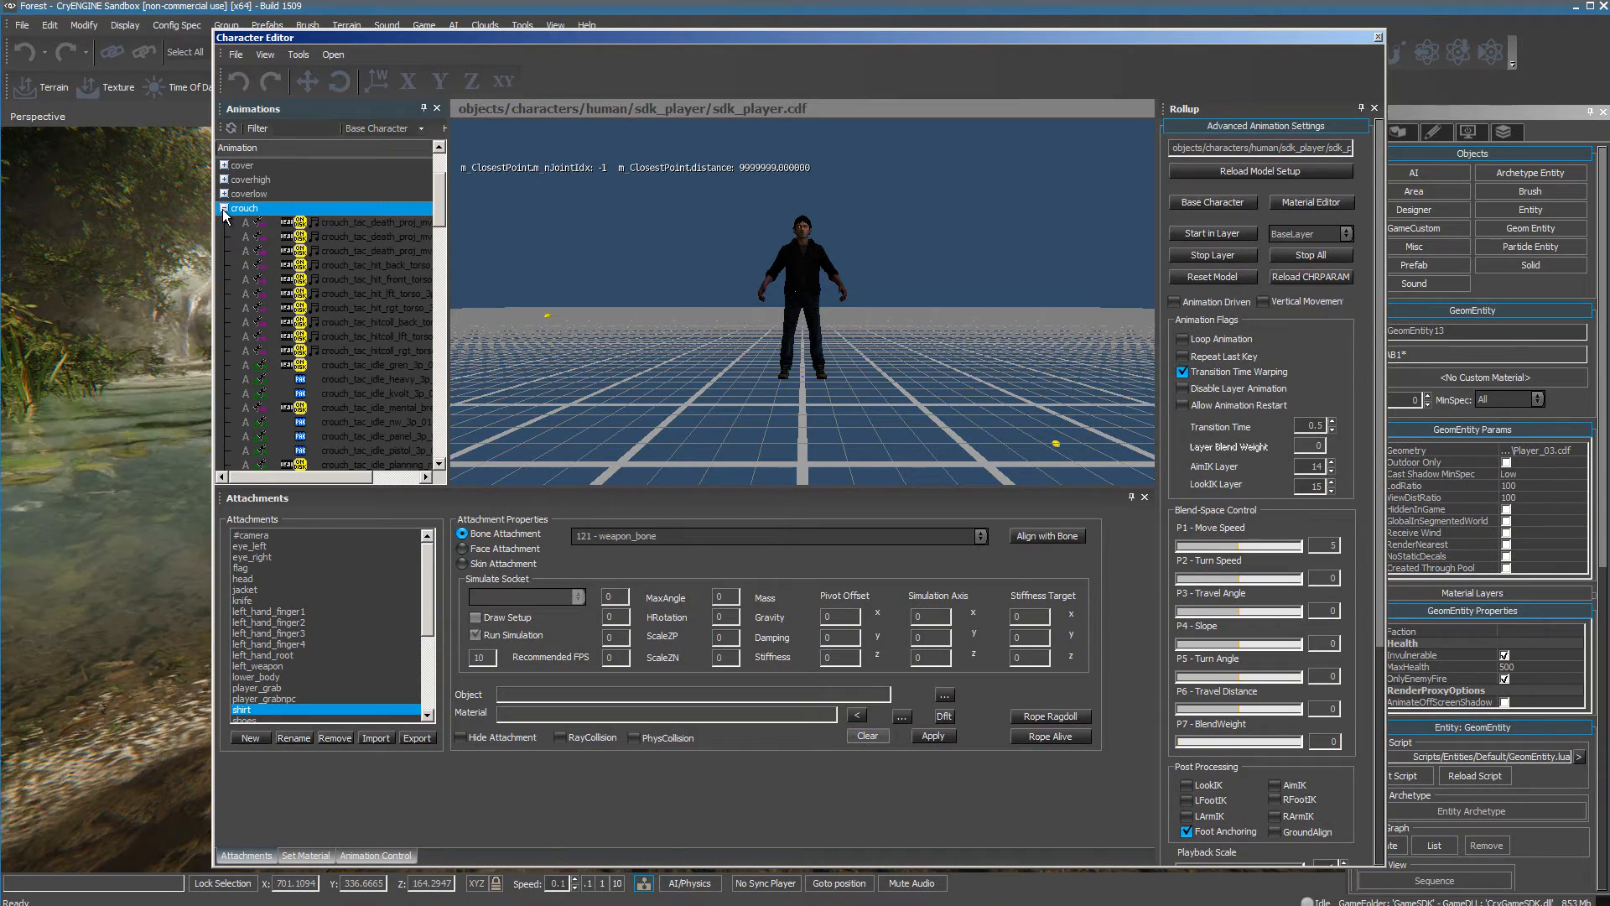
left_click(354, 222)
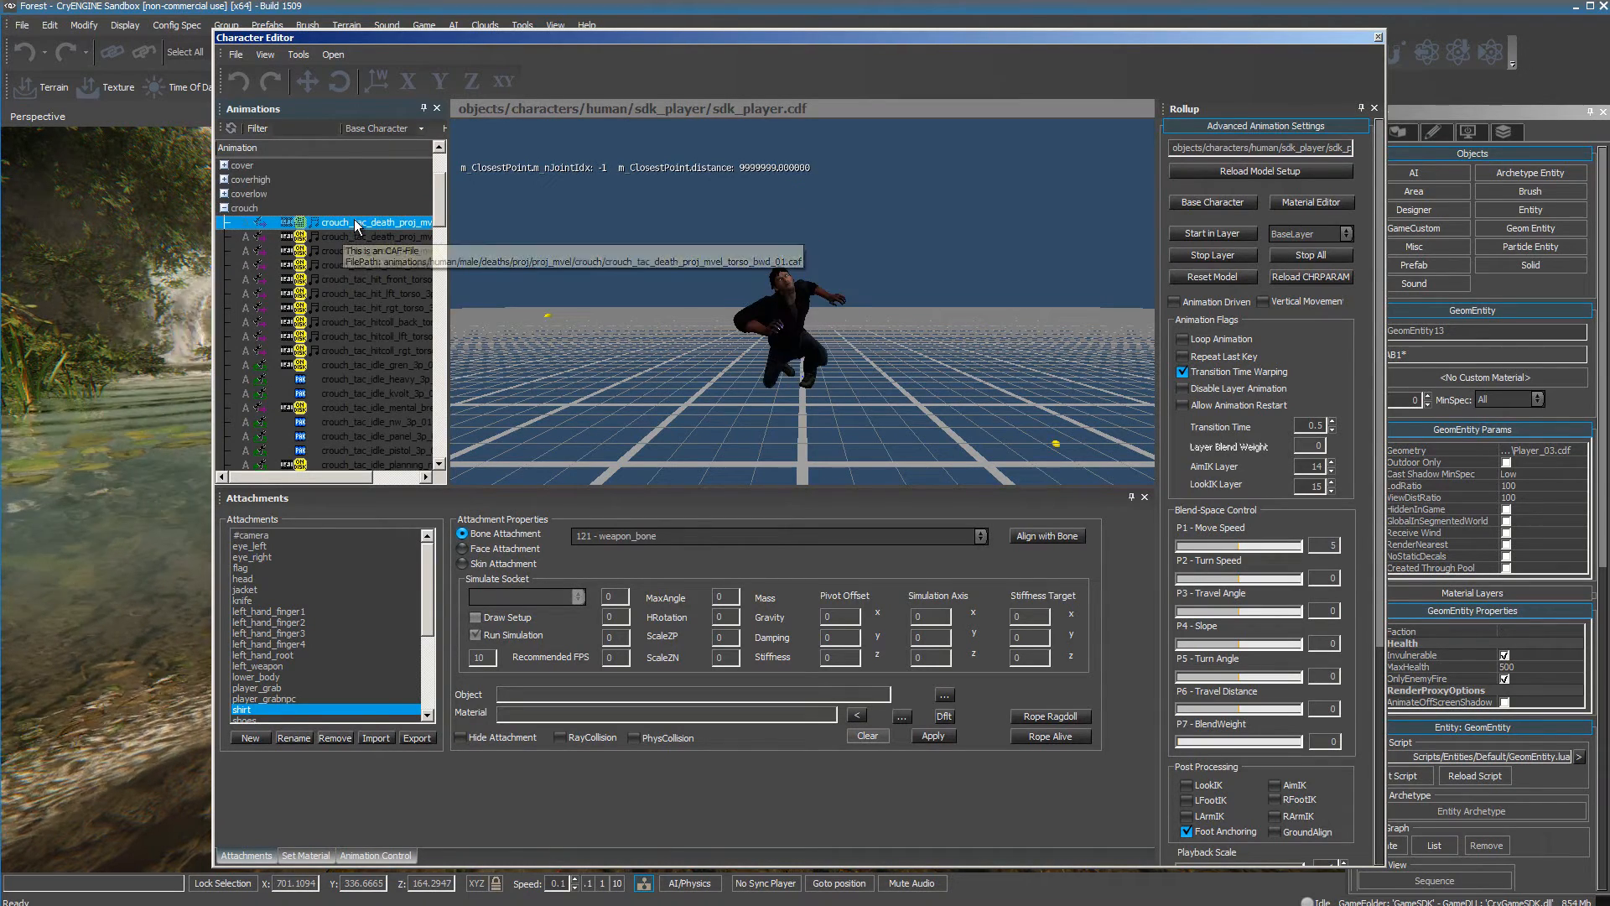
left_click(354, 238)
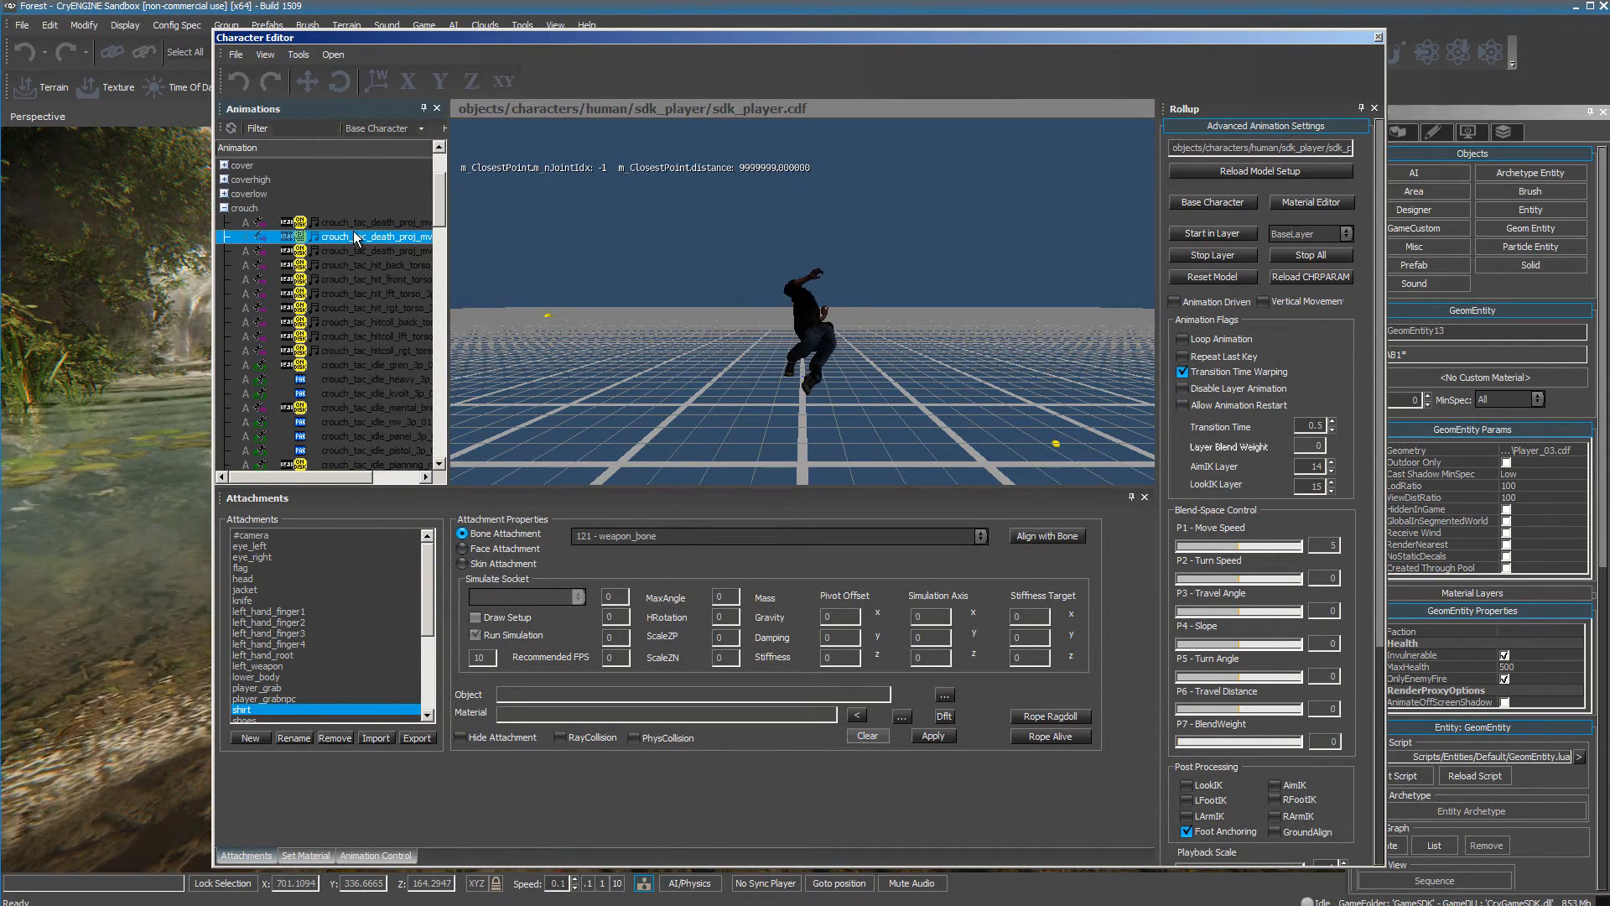
left_click(349, 379)
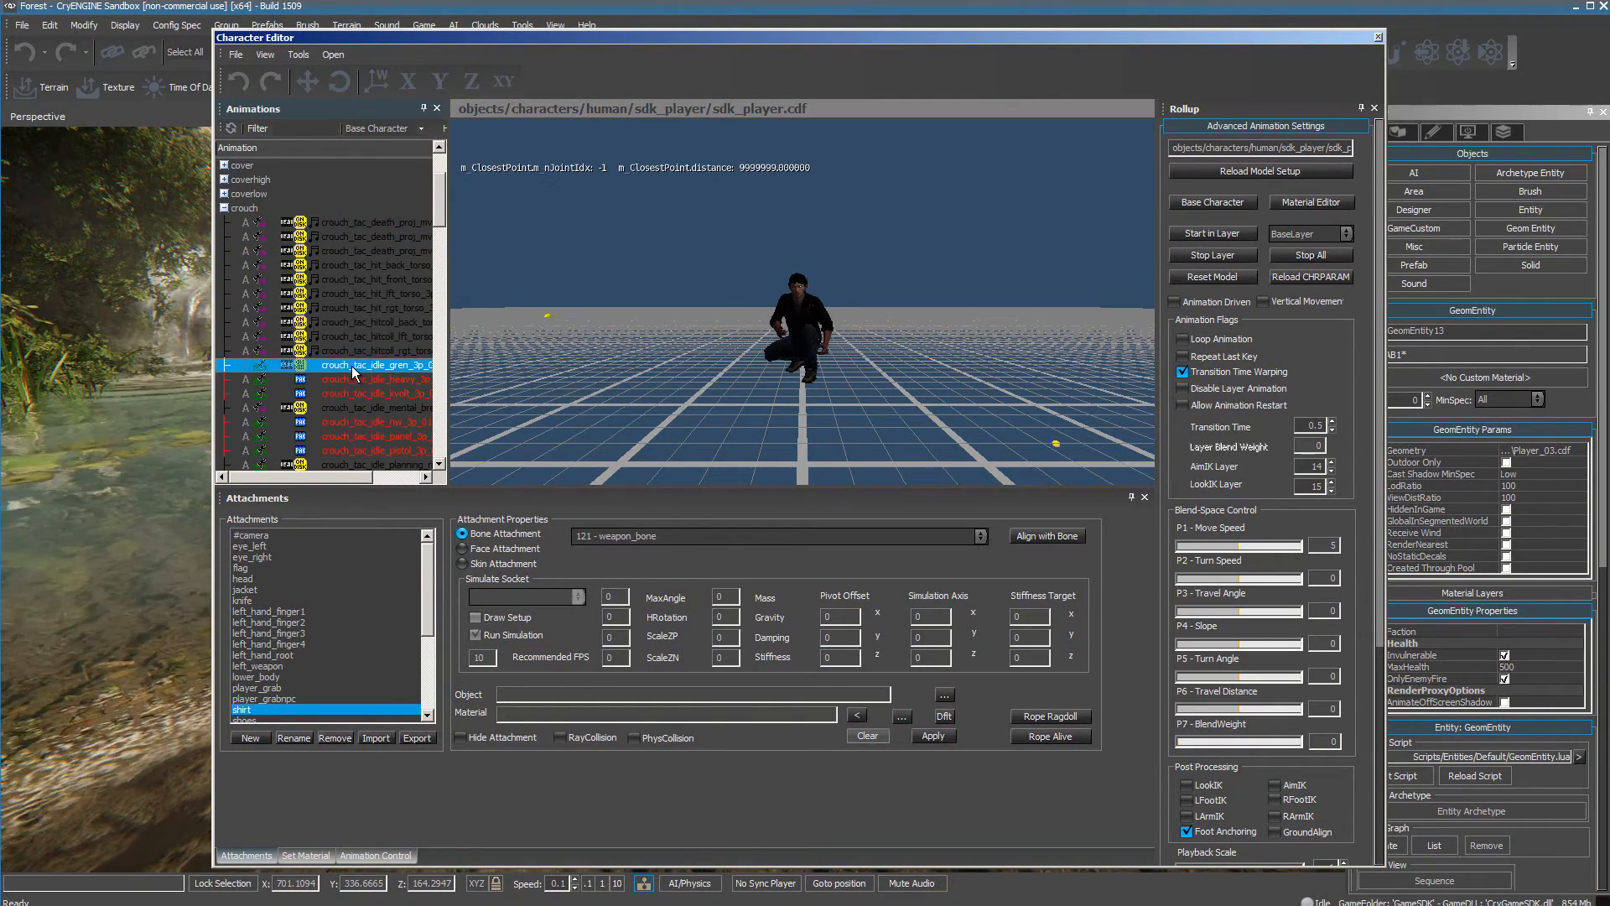
left_click(358, 334)
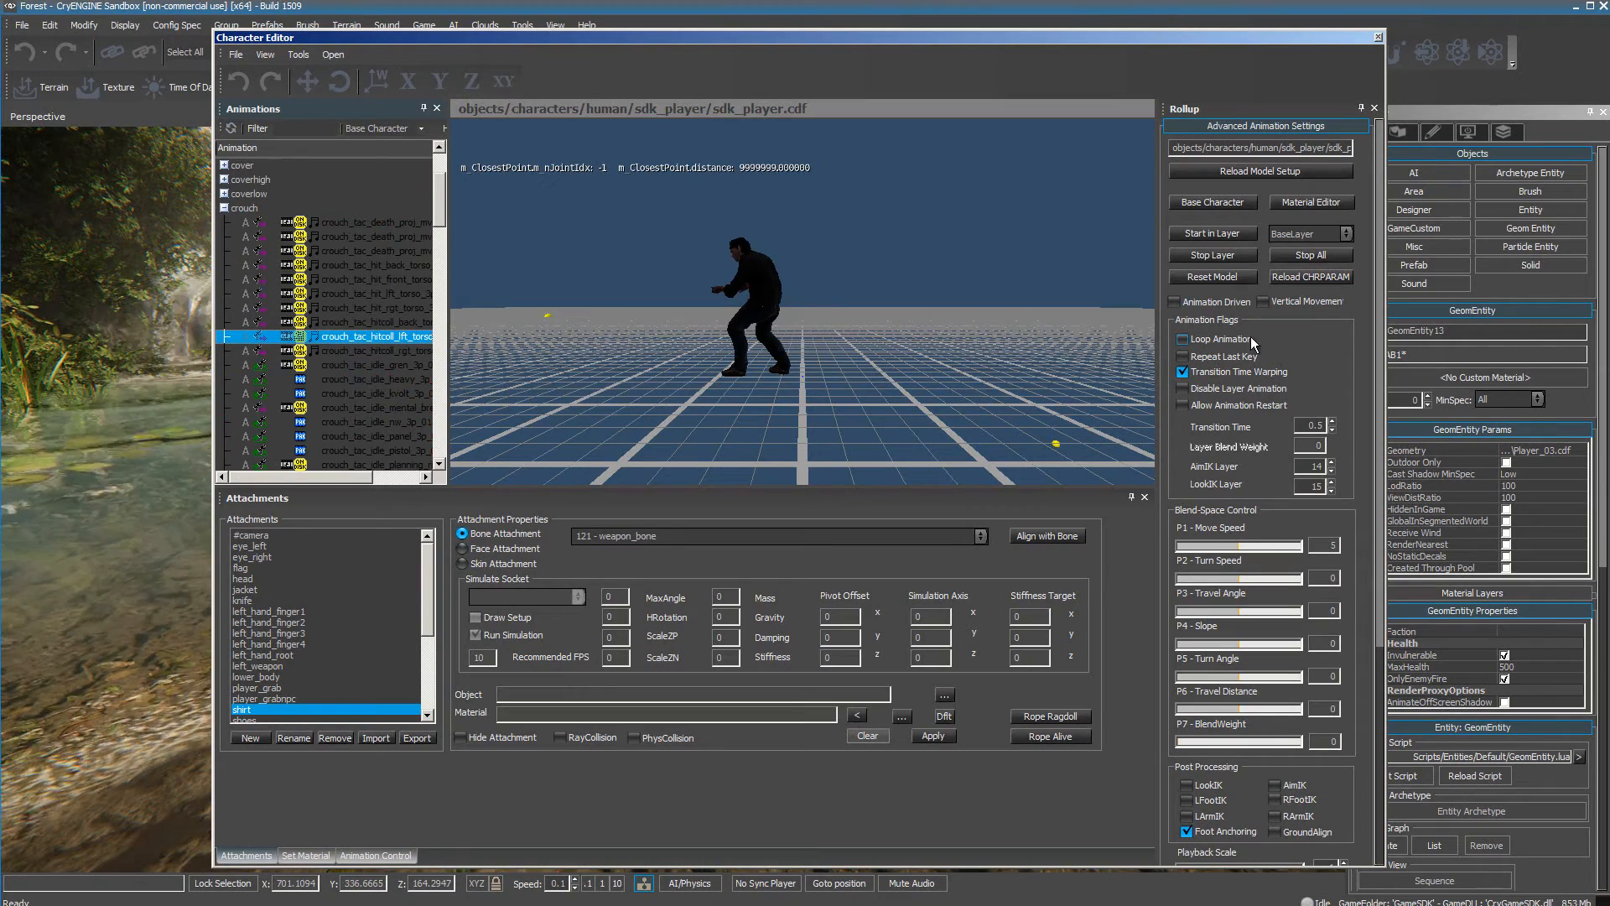
Turn on Loop Animation and preview several crouch animations, including the back hit, kneel run start, shotgun idle and kneel-to-stand clips.
left_click(1182, 339)
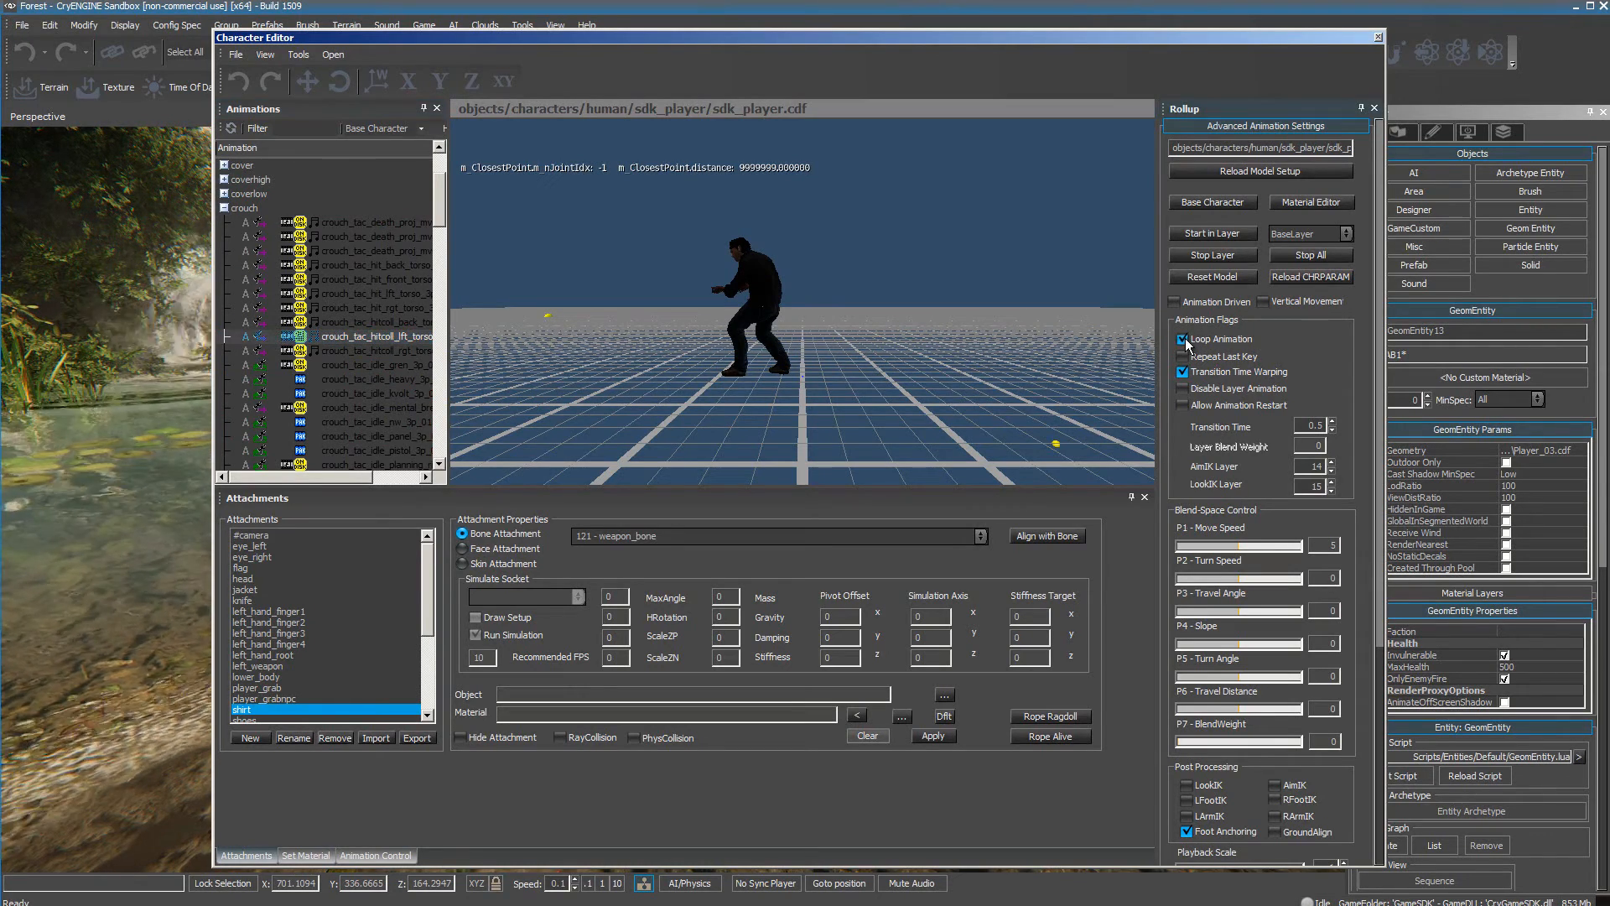
left_click(364, 322)
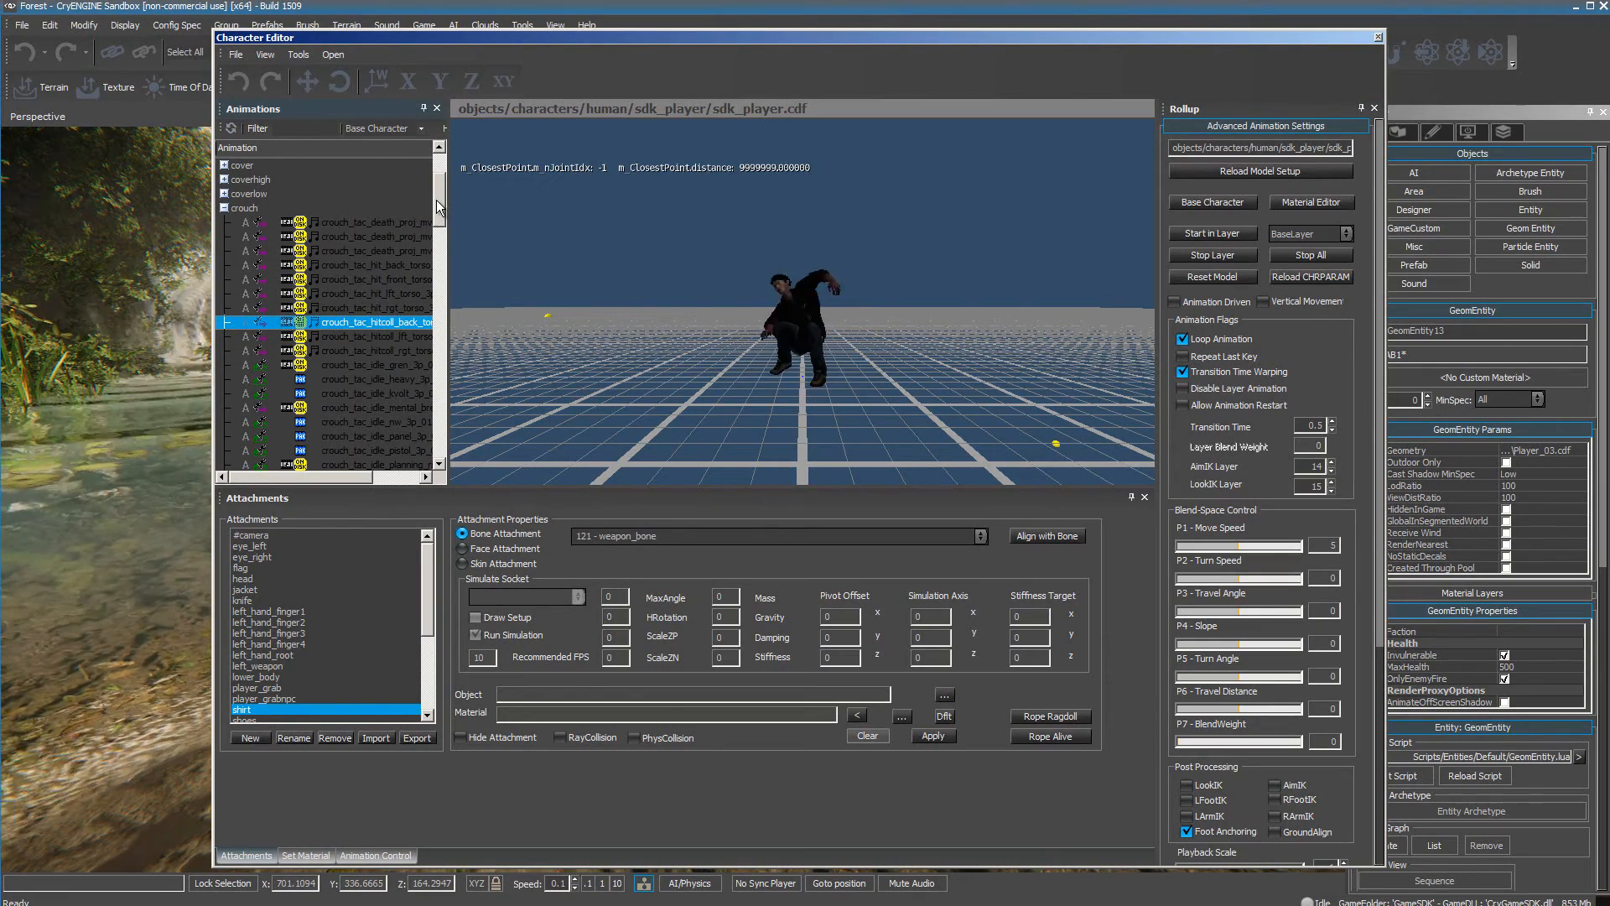
left_click_drag(436, 200, 436, 245)
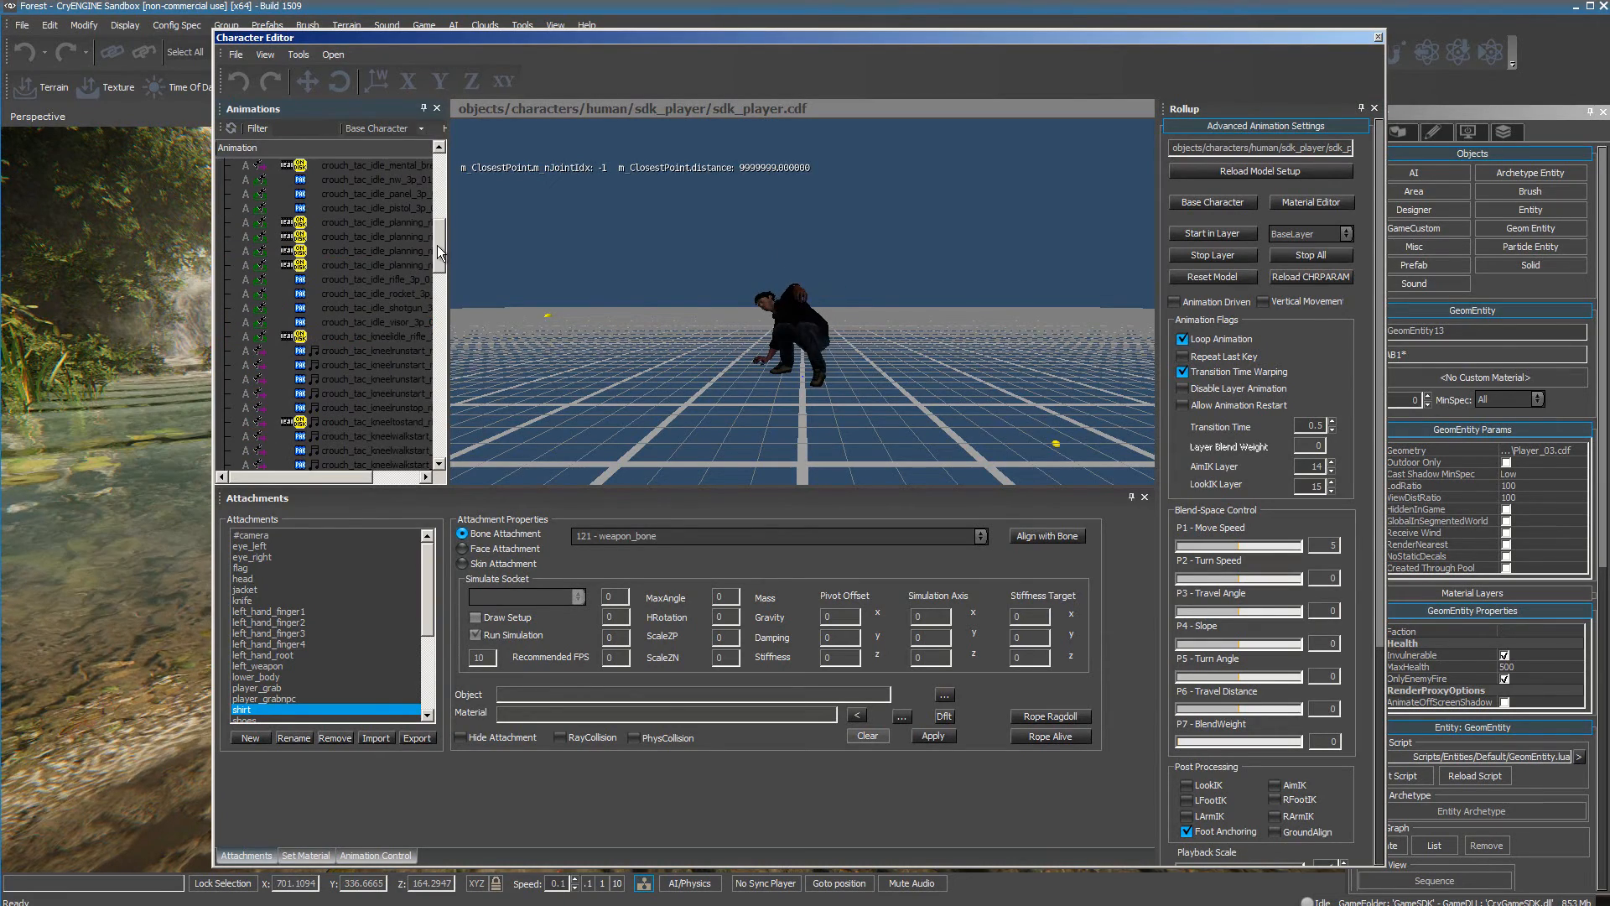
left_click(372, 380)
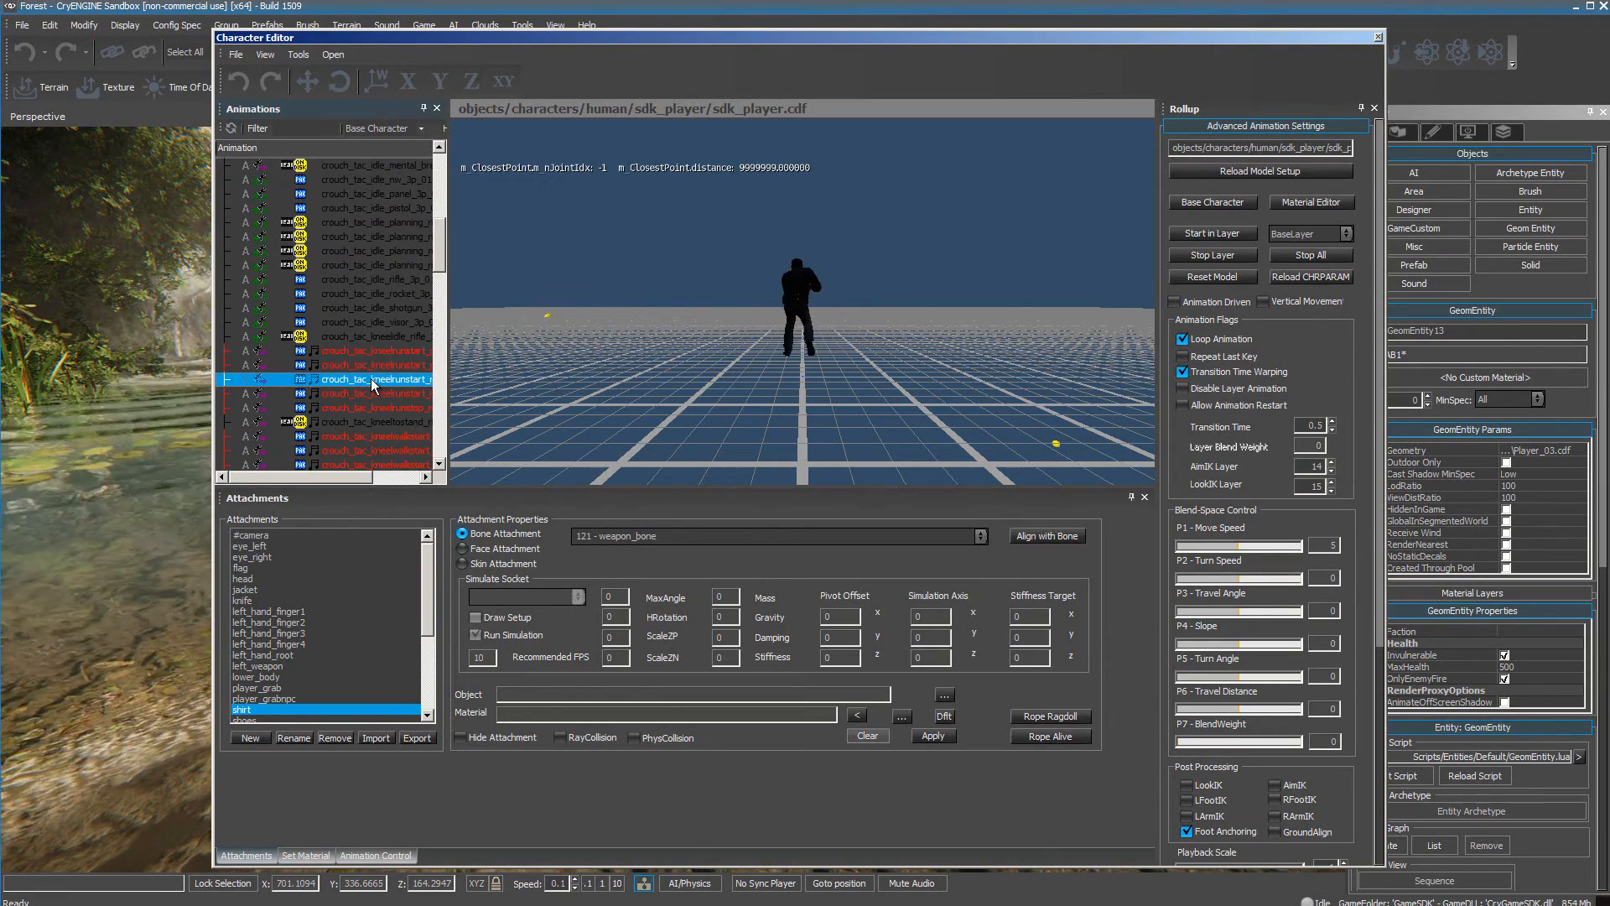
left_click(365, 309)
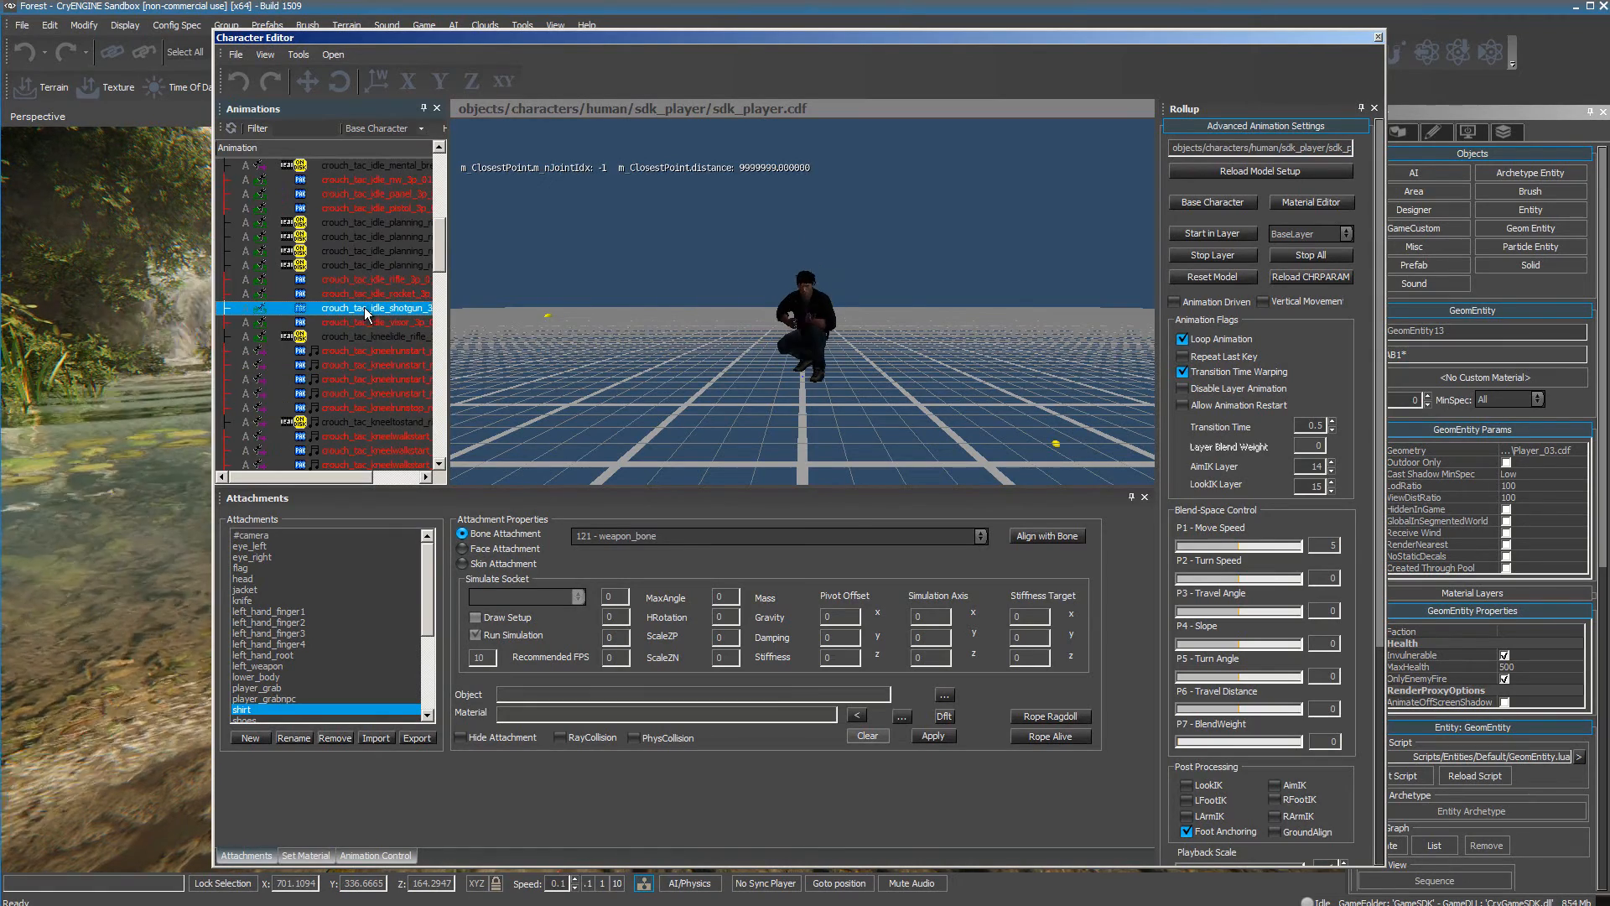
left_click(379, 420)
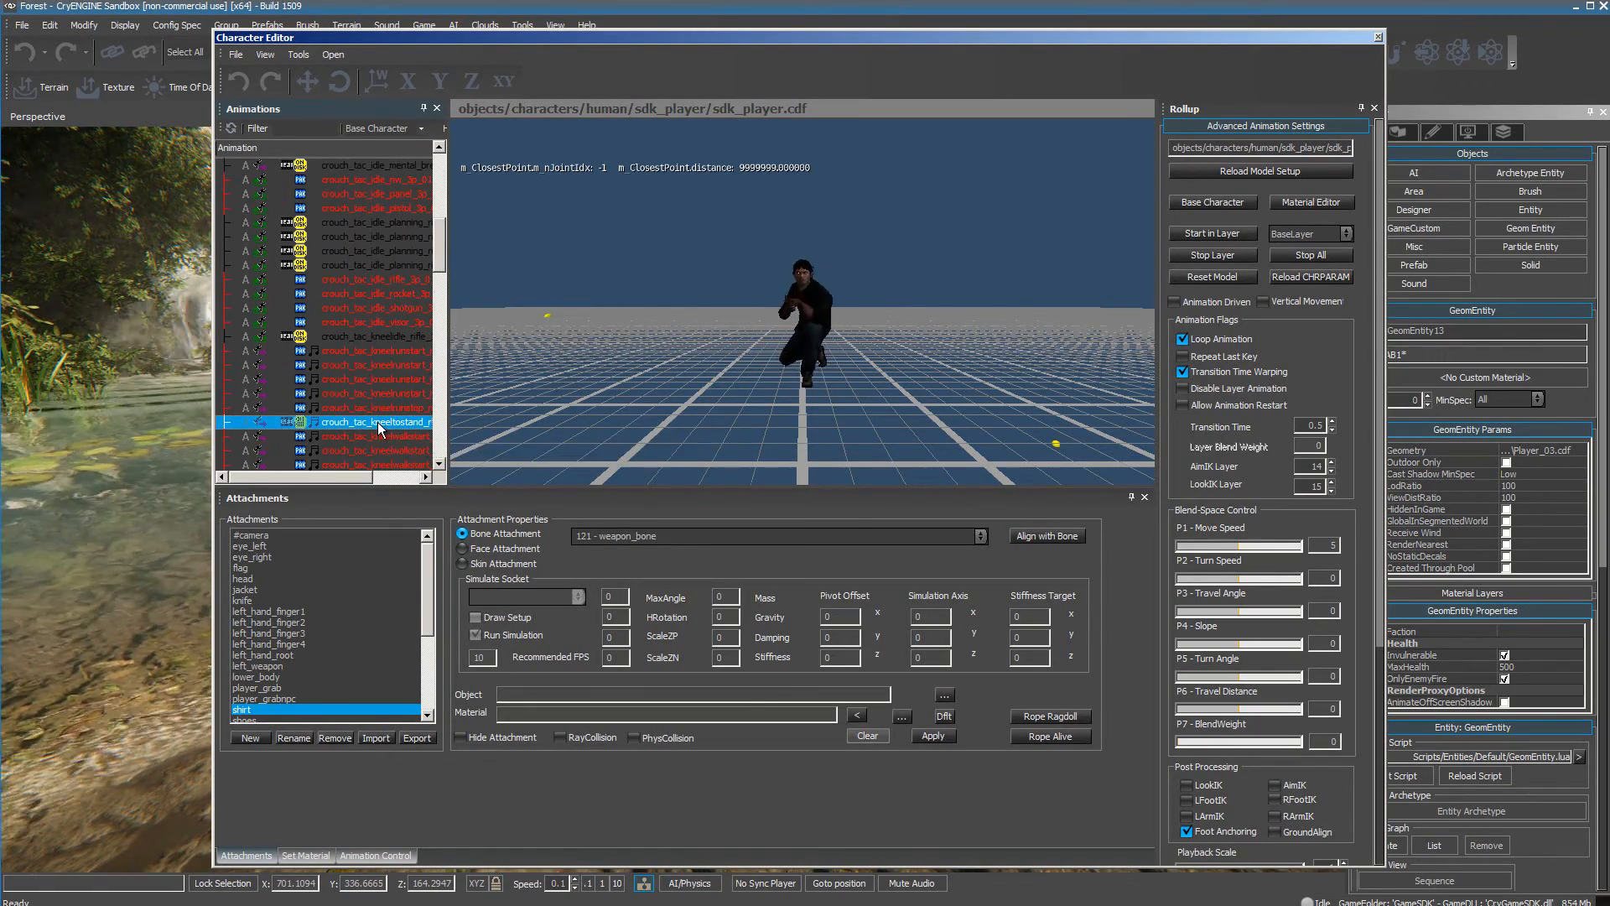